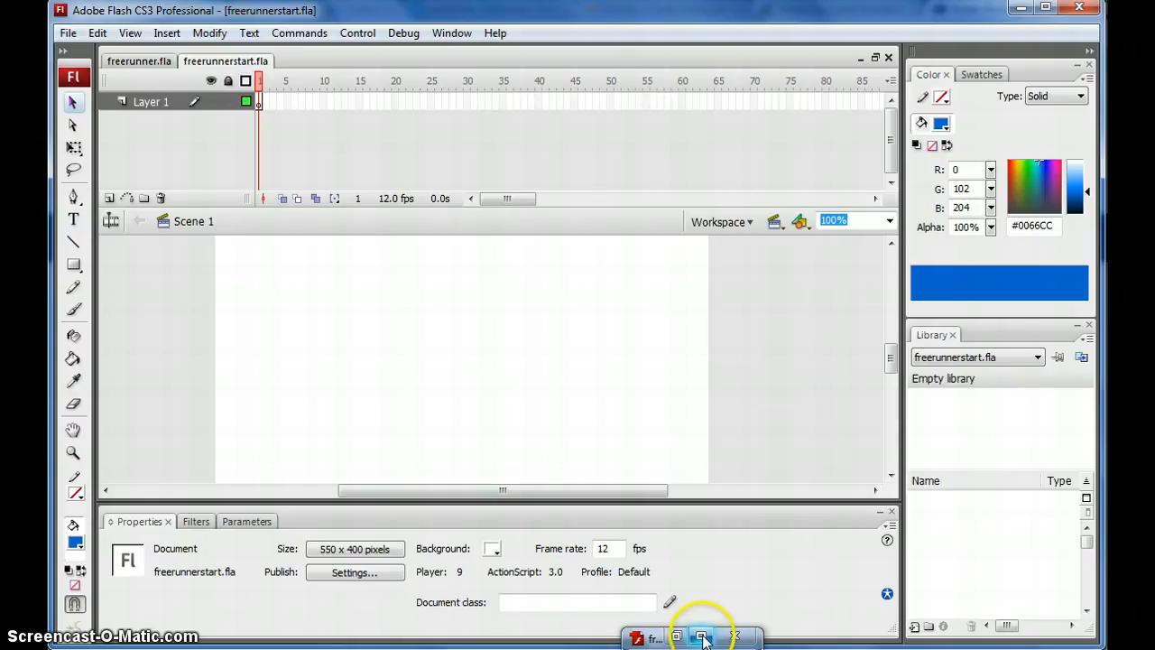
- Preview the finished freerunner.swf animation enlarged, restore its window size and close it
{"action": "left_click", "coordinate": [703, 638]}
{"action": "left_click", "coordinate": [792, 509]}
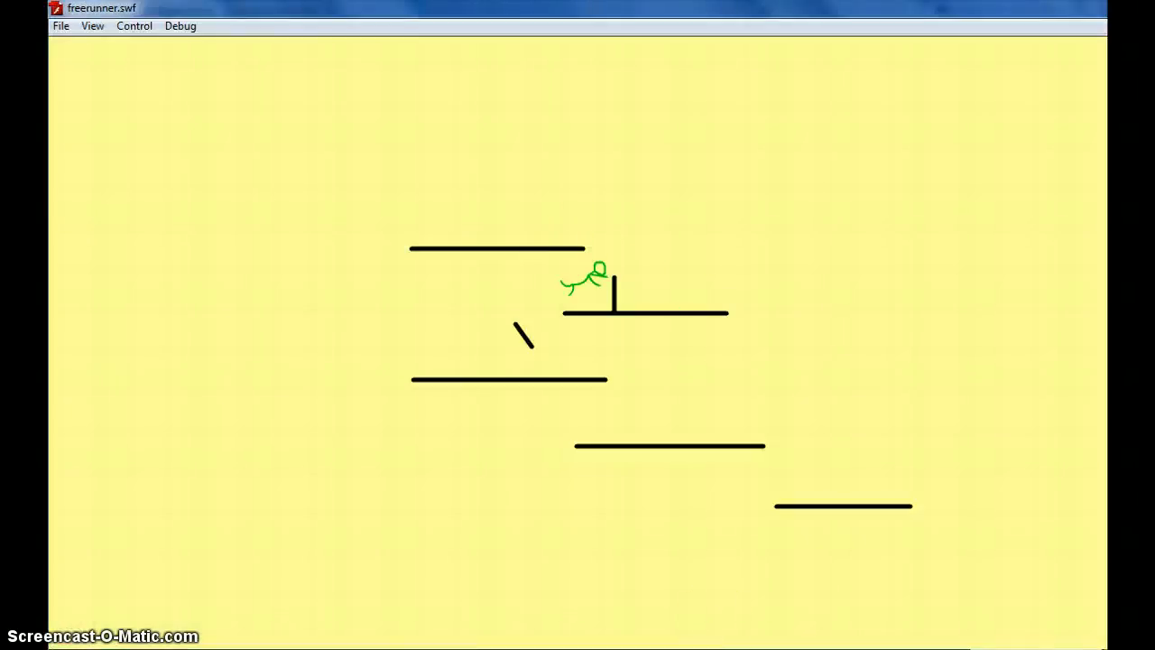
{"action": "key", "text": "super+Down"}
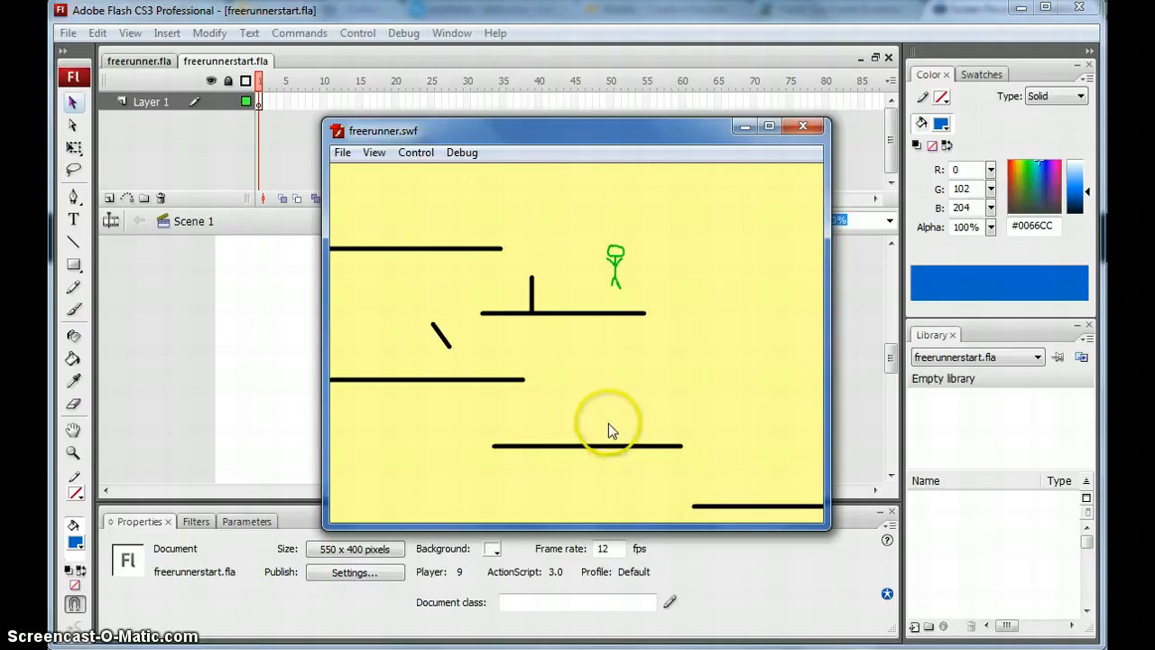
{"action": "left_click", "coordinate": [802, 126]}
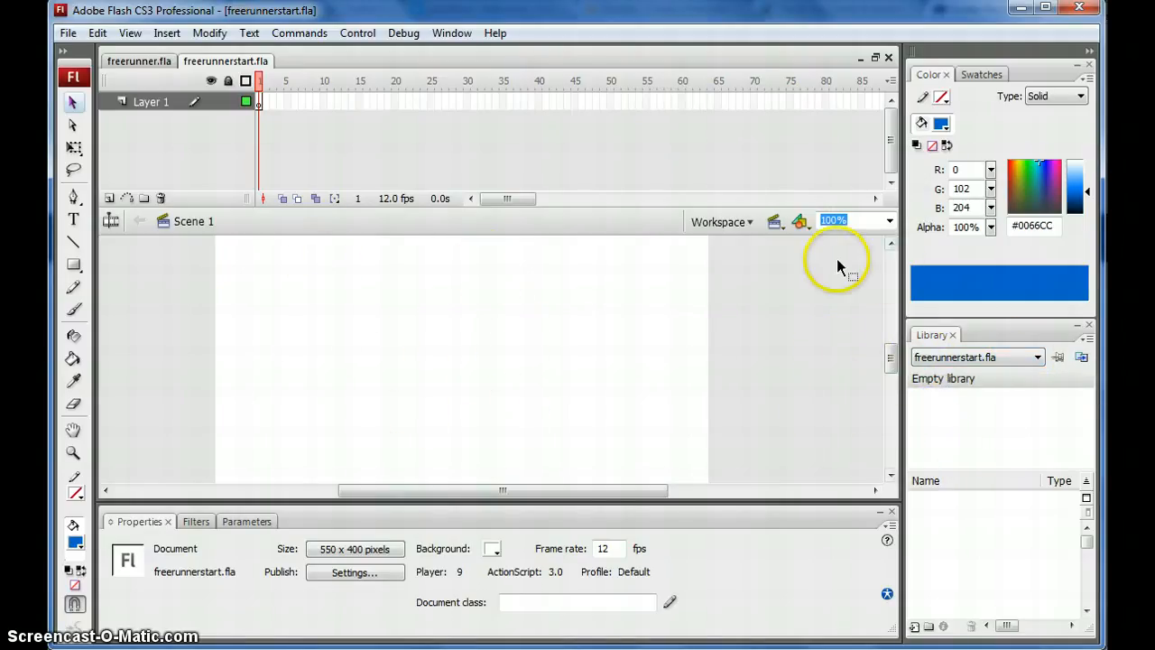
- Change the document's background colour from the palette to light yellow
{"action": "left_click", "coordinate": [890, 221]}
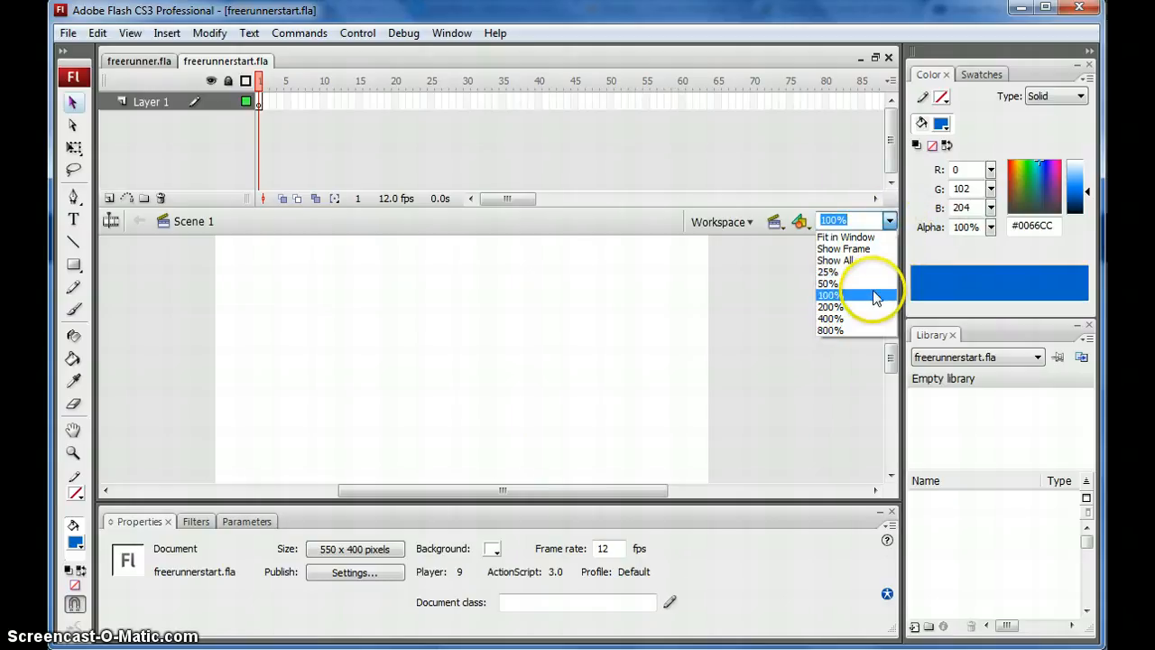
{"action": "left_click", "coordinate": [871, 295]}
{"action": "left_click", "coordinate": [890, 221]}
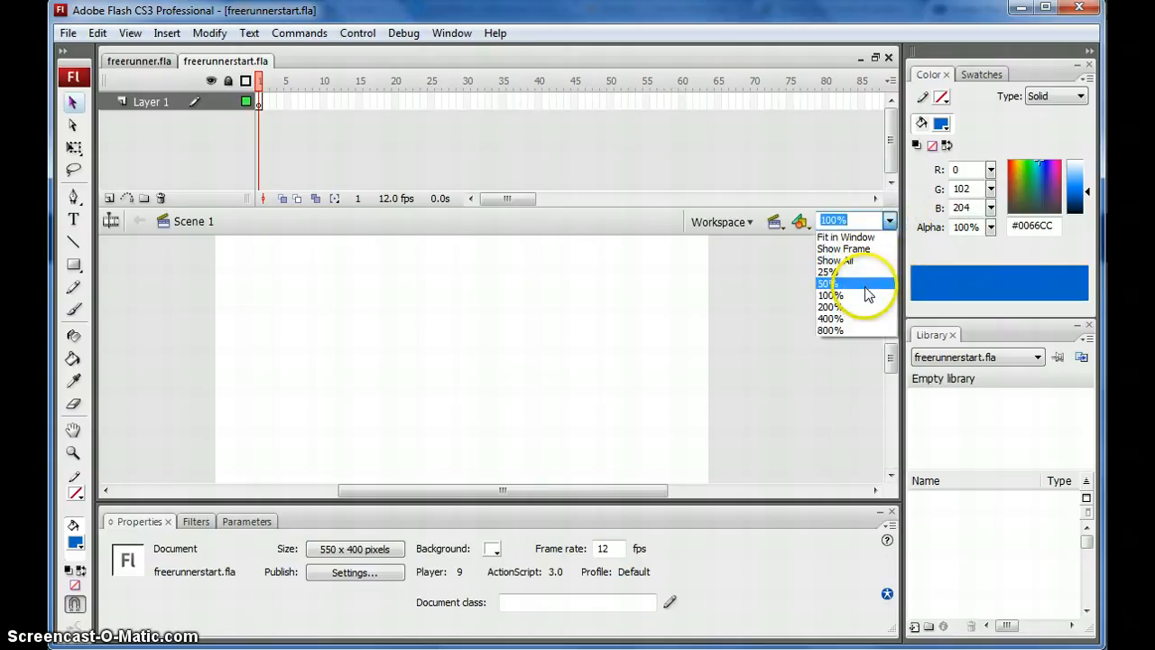
{"action": "left_click", "coordinate": [866, 285]}
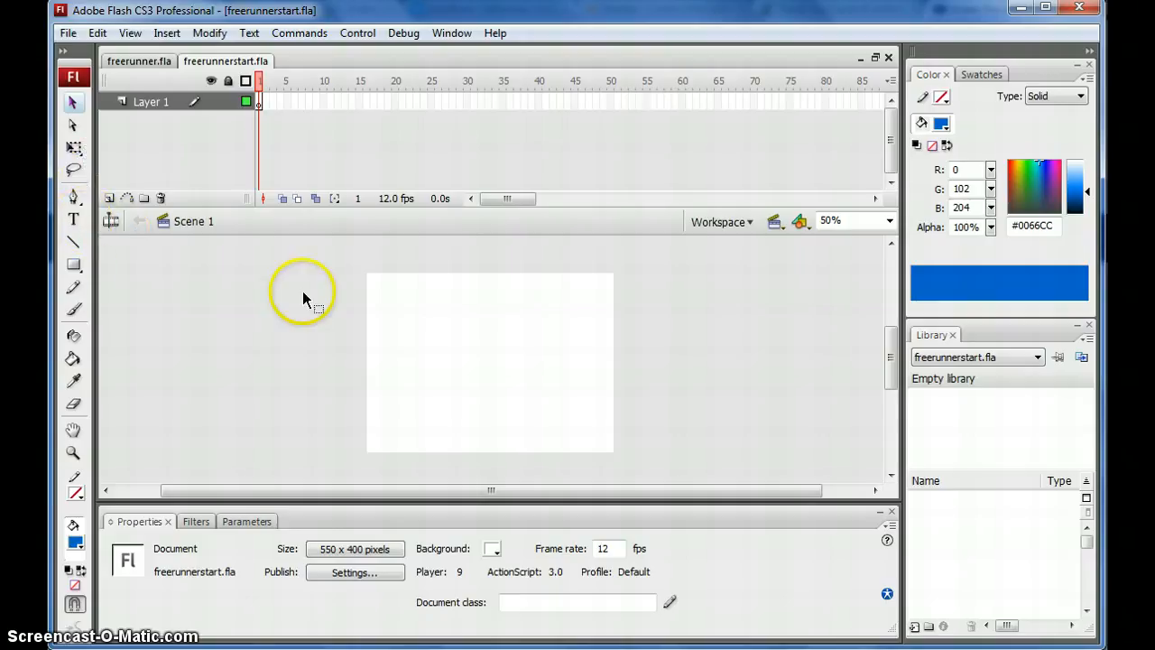
{"action": "left_click", "coordinate": [309, 100]}
{"action": "left_click", "coordinate": [264, 102]}
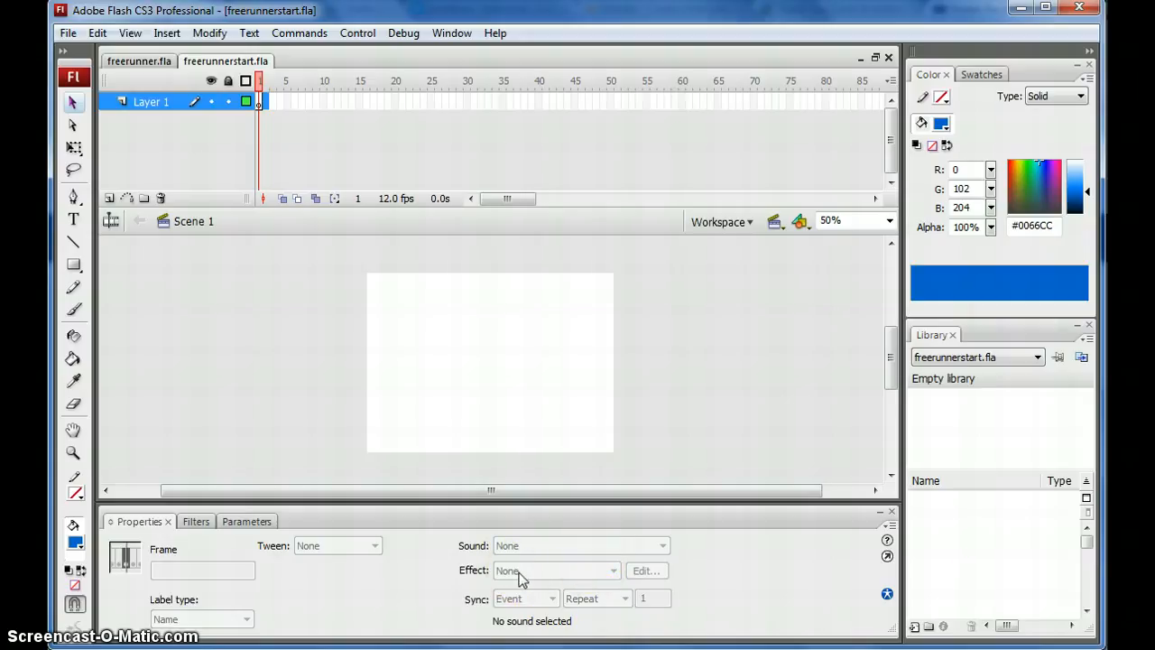
{"action": "left_click", "coordinate": [274, 351]}
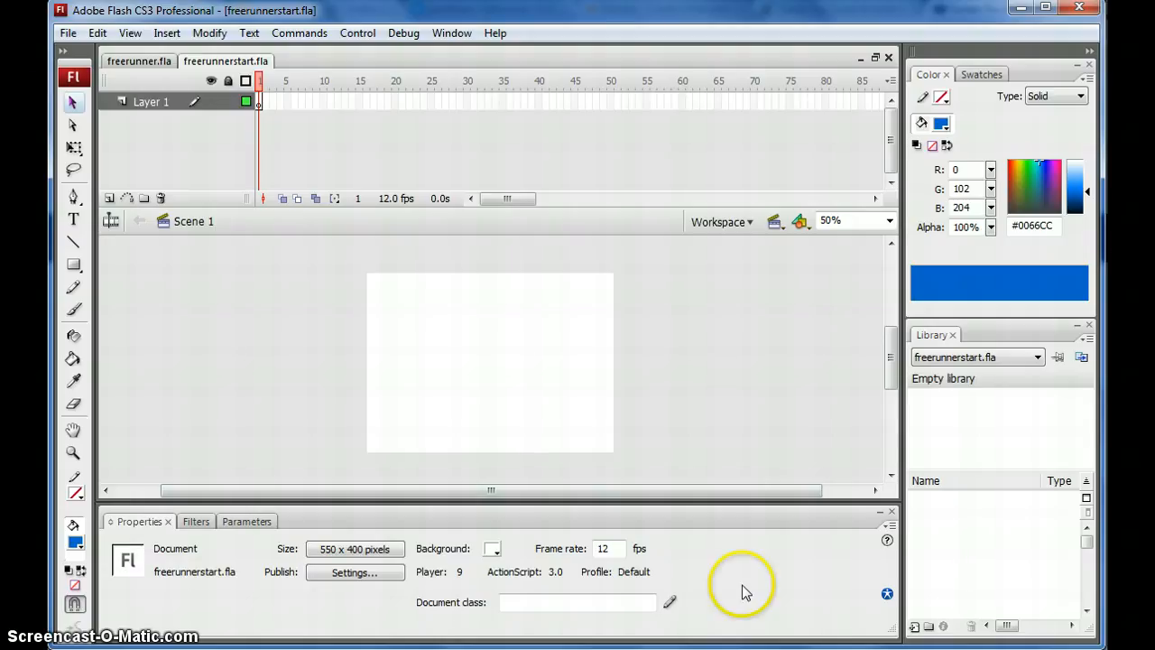
{"action": "left_click", "coordinate": [492, 548]}
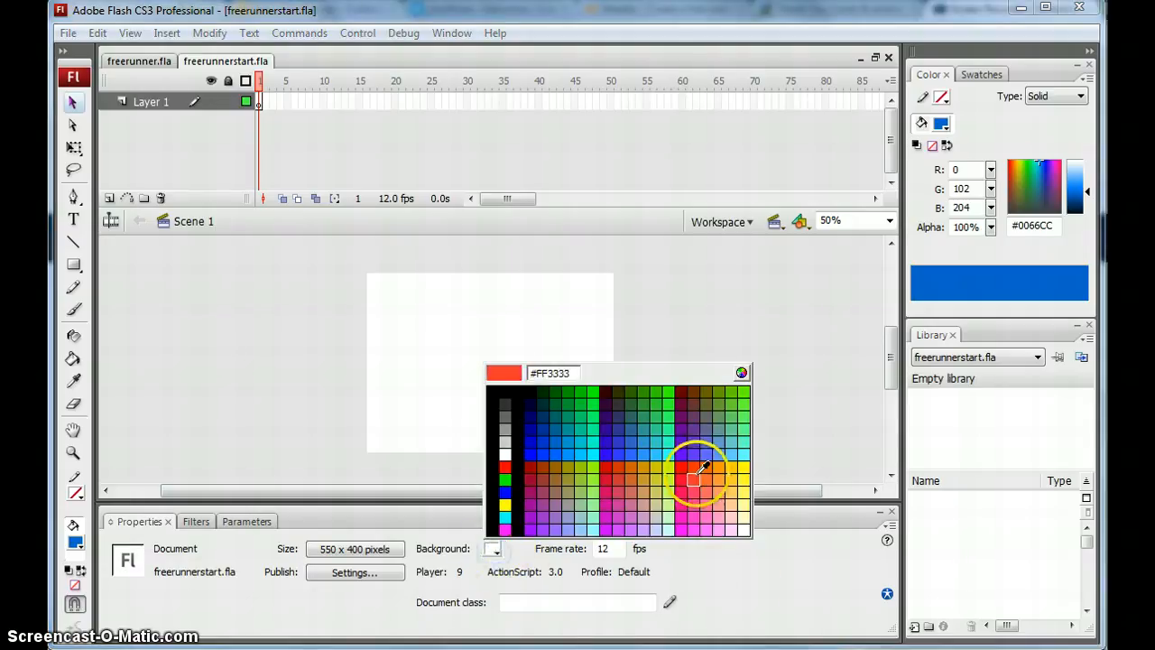
{"action": "left_click", "coordinate": [744, 503]}
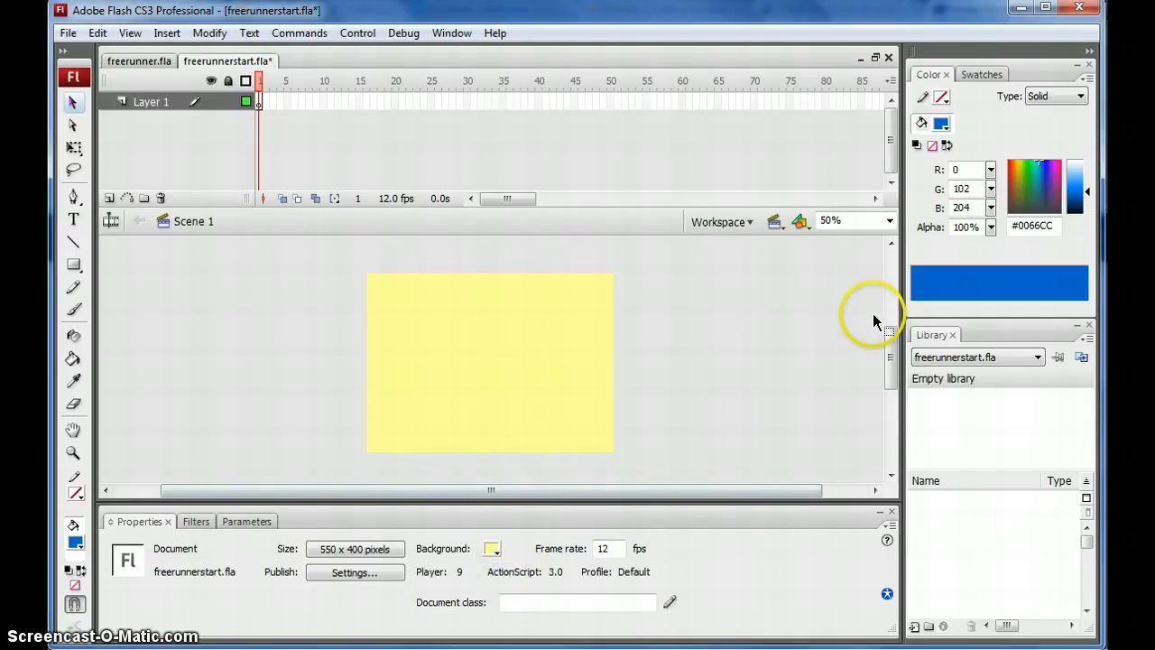
- Draw three staggered horizontal black platforms down the stage with the Line tool and a stroke height of 4.75
{"action": "left_click", "coordinate": [74, 242]}
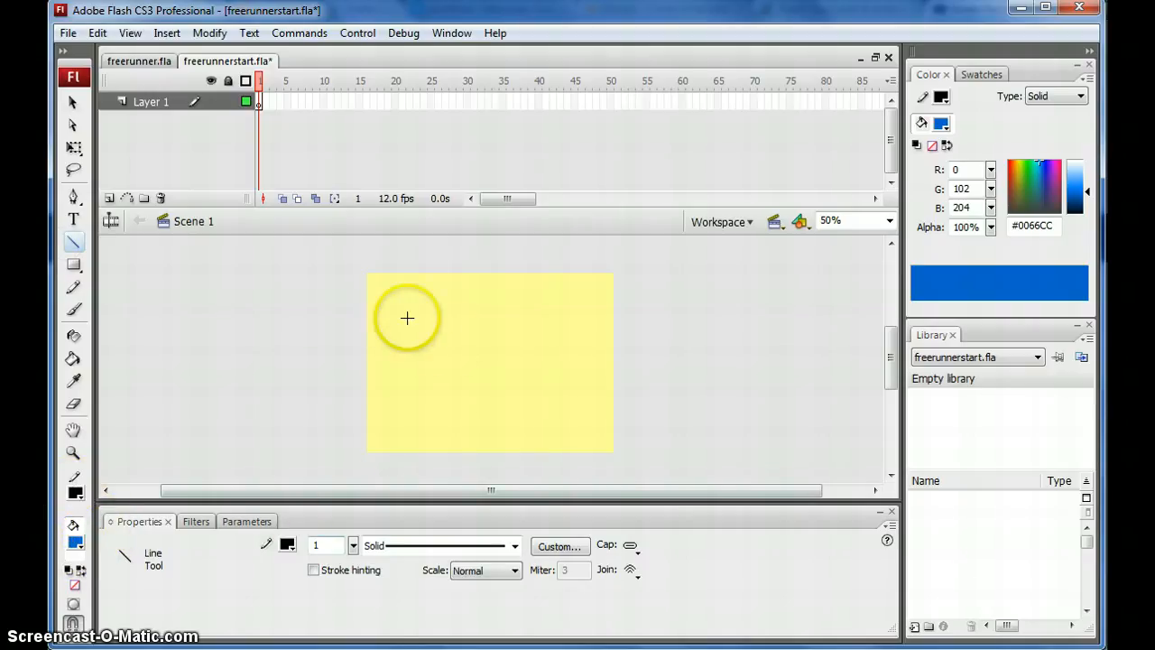
{"action": "left_click", "coordinate": [353, 547]}
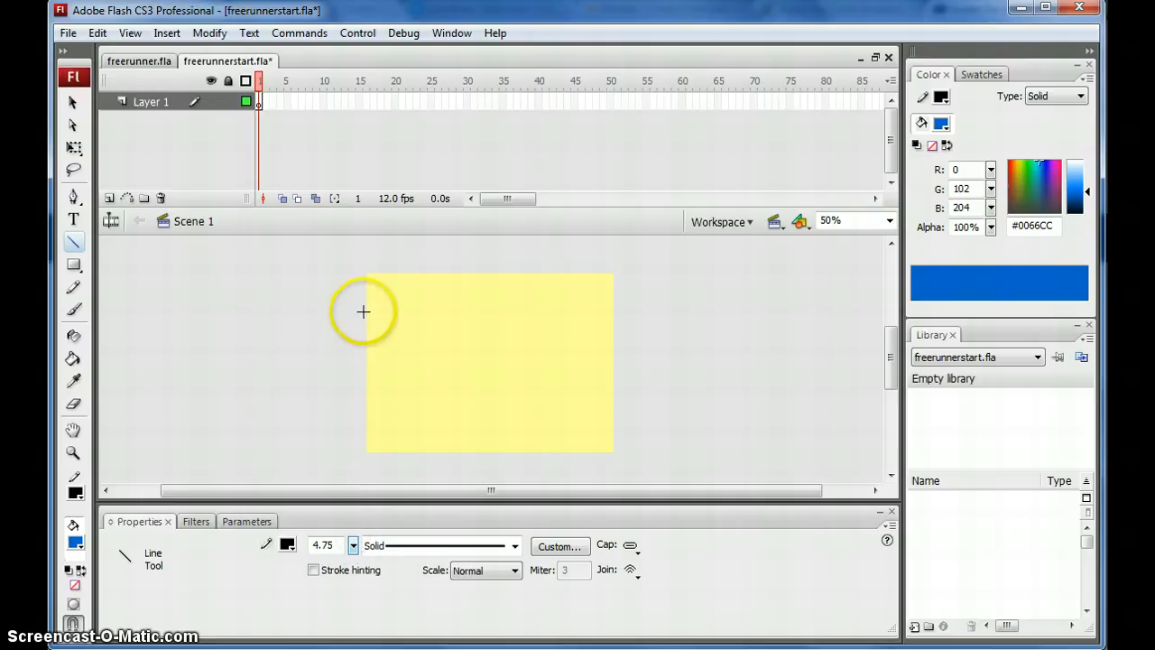
{"action": "left_click_drag", "start_coordinate": [363, 311], "coordinate": [365, 309]}
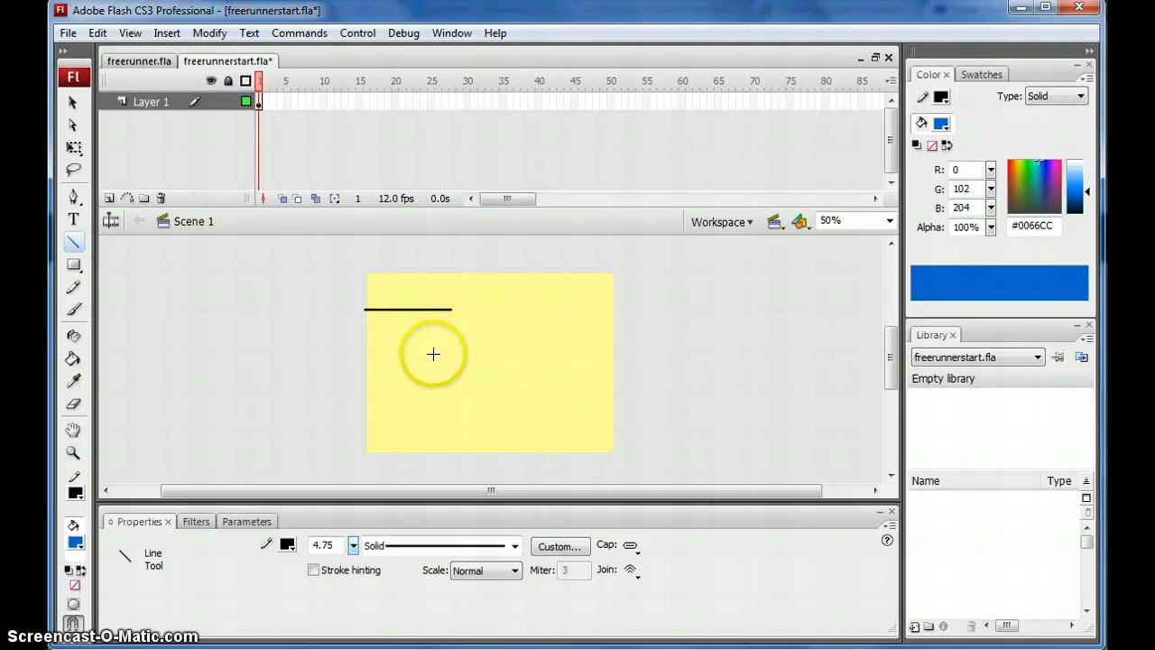
{"action": "left_click_drag", "start_coordinate": [434, 353], "coordinate": [432, 352]}
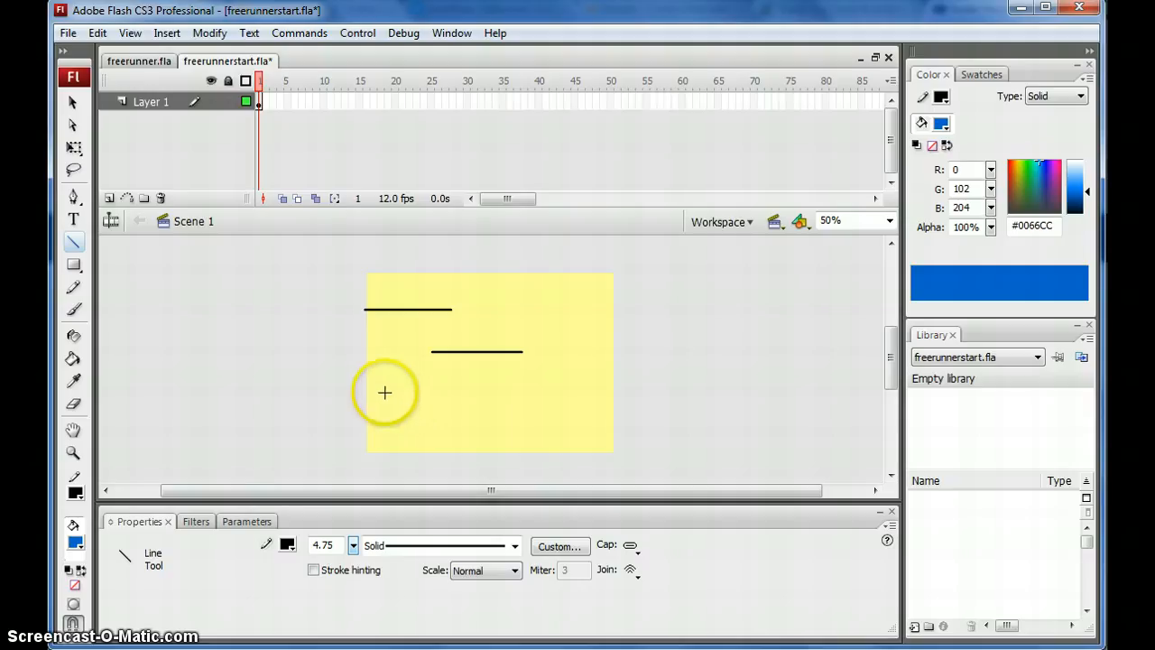
{"action": "left_click_drag", "start_coordinate": [390, 391], "coordinate": [390, 391]}
{"action": "left_click_drag", "start_coordinate": [474, 382], "coordinate": [474, 382]}
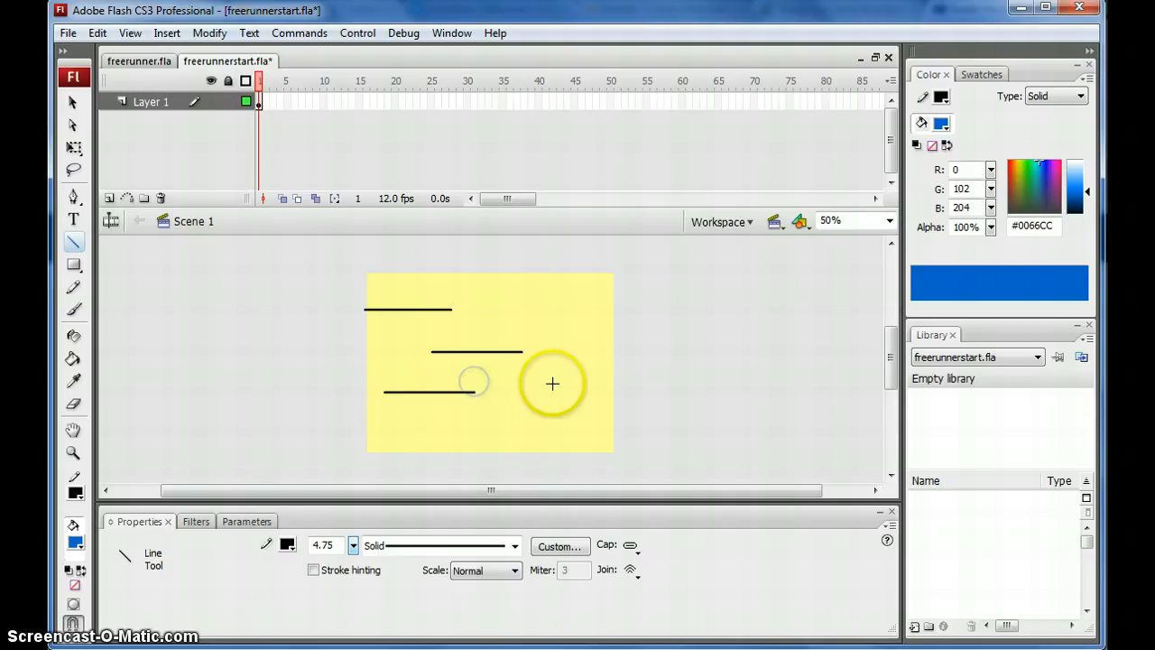
- Add a horizontal platform near the stage's lower-right corner, a short vertical wall on the second platform and a small slanted line above the third
{"action": "left_click_drag", "start_coordinate": [561, 355], "coordinate": [560, 405]}
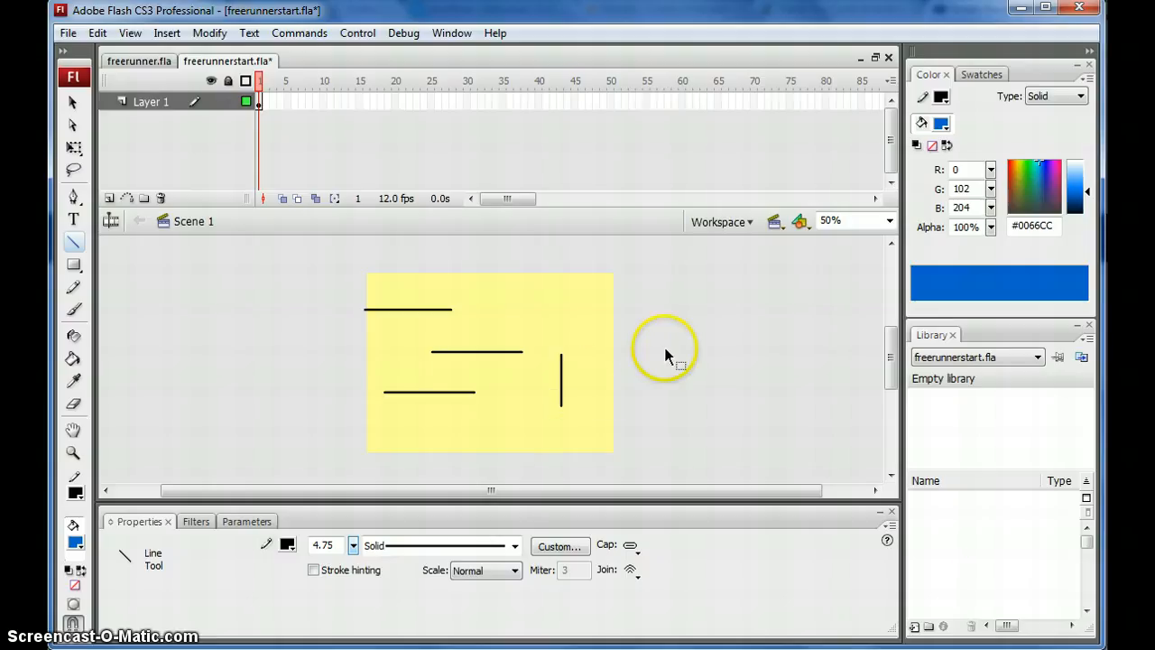
{"action": "key", "text": "ctrl+z"}
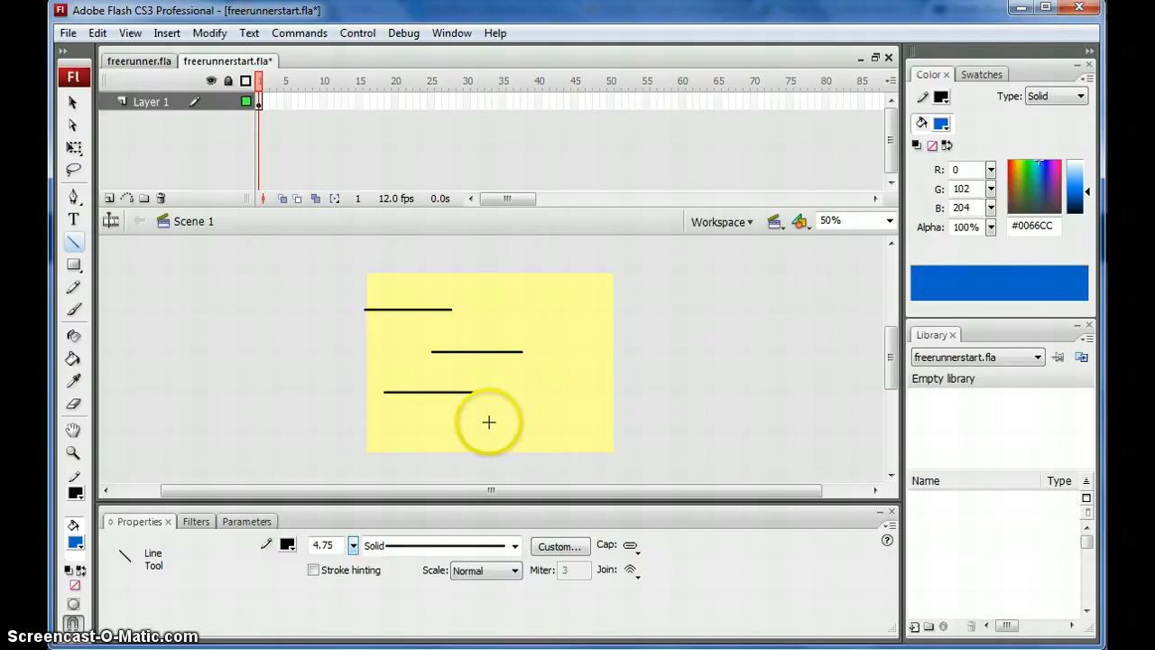
{"action": "left_click_drag", "start_coordinate": [504, 429], "coordinate": [608, 425]}
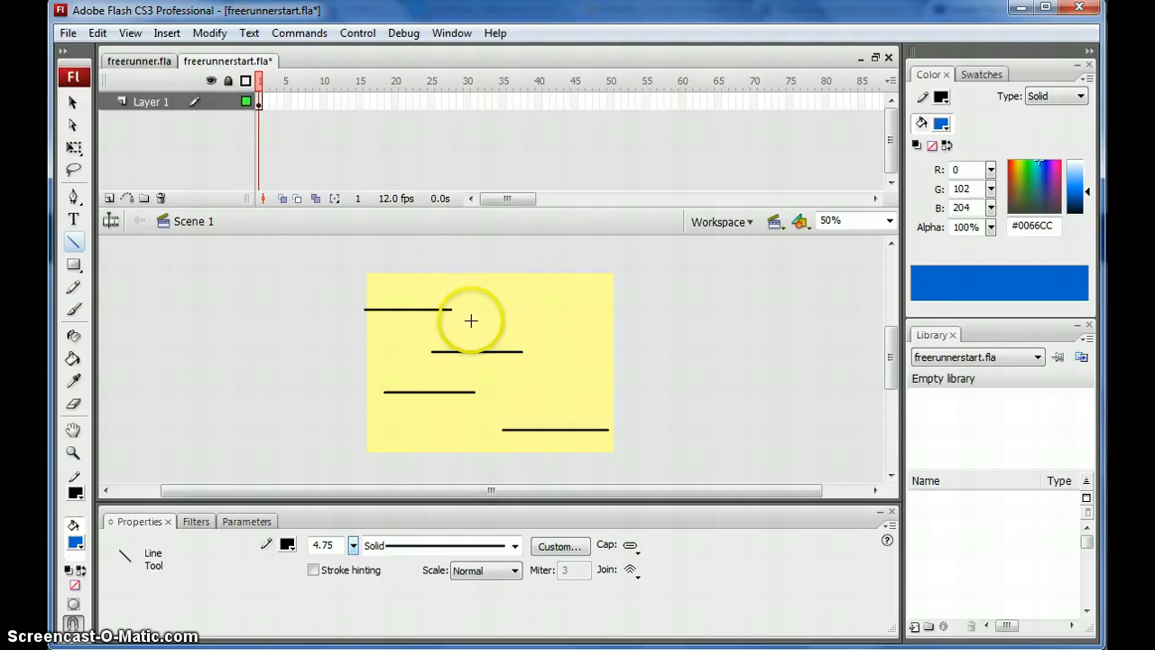
{"action": "left_click_drag", "start_coordinate": [474, 326], "coordinate": [475, 326]}
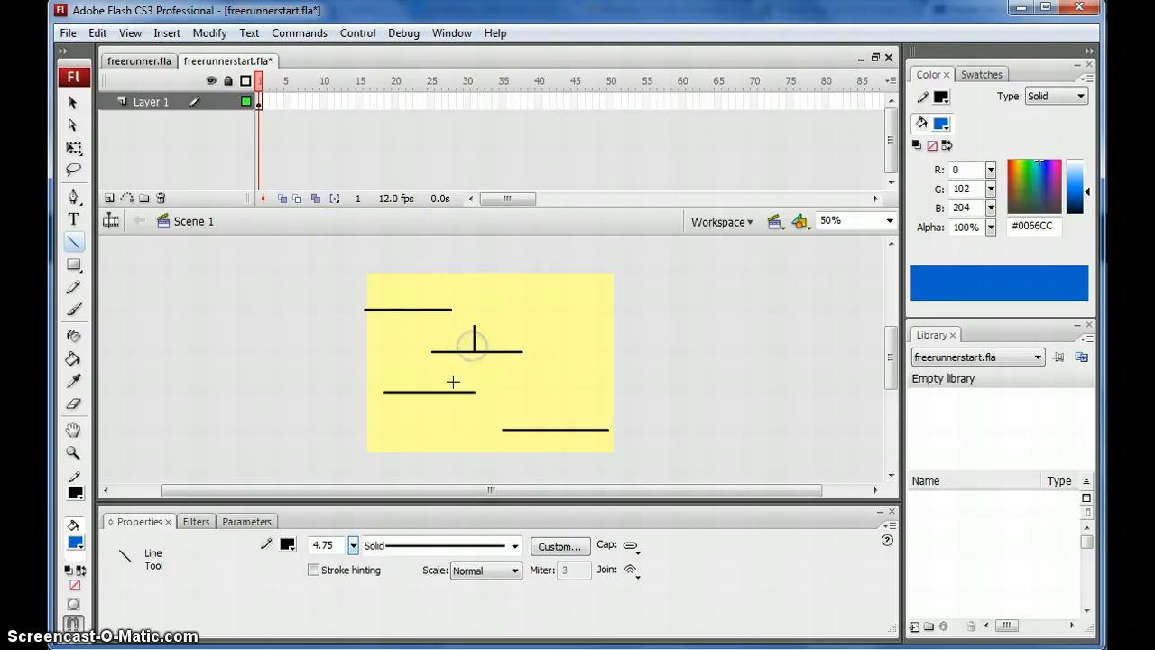
{"action": "left_click_drag", "start_coordinate": [437, 376], "coordinate": [437, 376]}
{"action": "left_click_drag", "start_coordinate": [420, 366], "coordinate": [420, 366]}
{"action": "scroll", "coordinate": [727, 332], "scroll_direction": "up", "scroll_amount": 1}
{"action": "scroll", "coordinate": [626, 257], "scroll_direction": "down", "scroll_amount": 2}
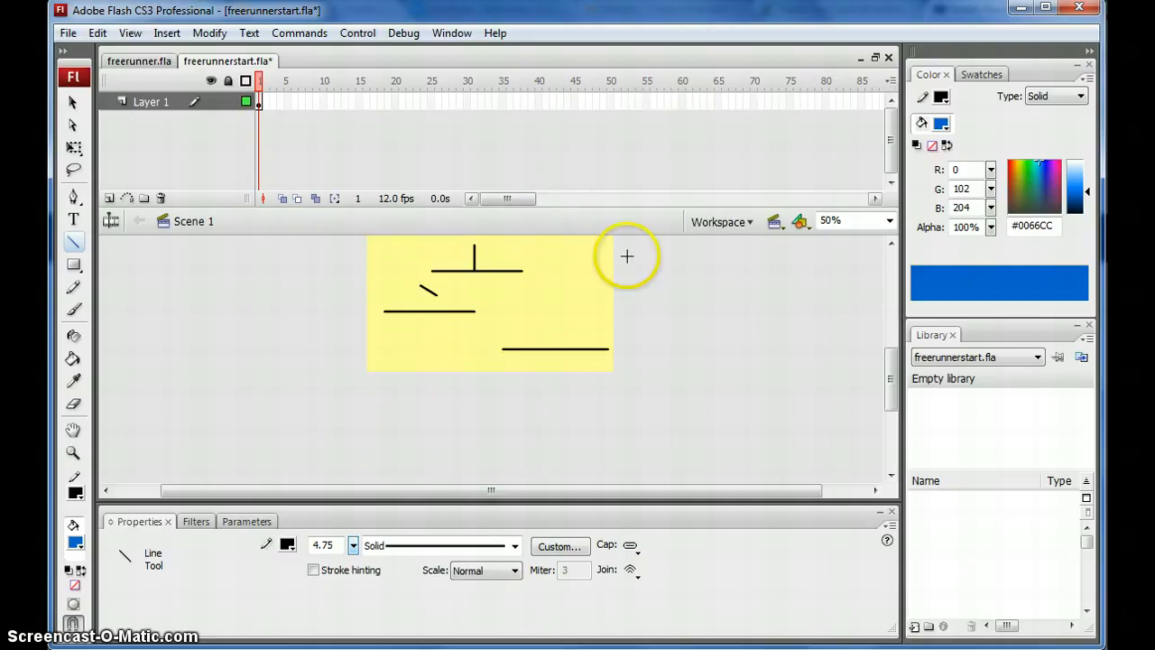
{"action": "scroll", "coordinate": [897, 377], "scroll_direction": "up", "scroll_amount": 3}
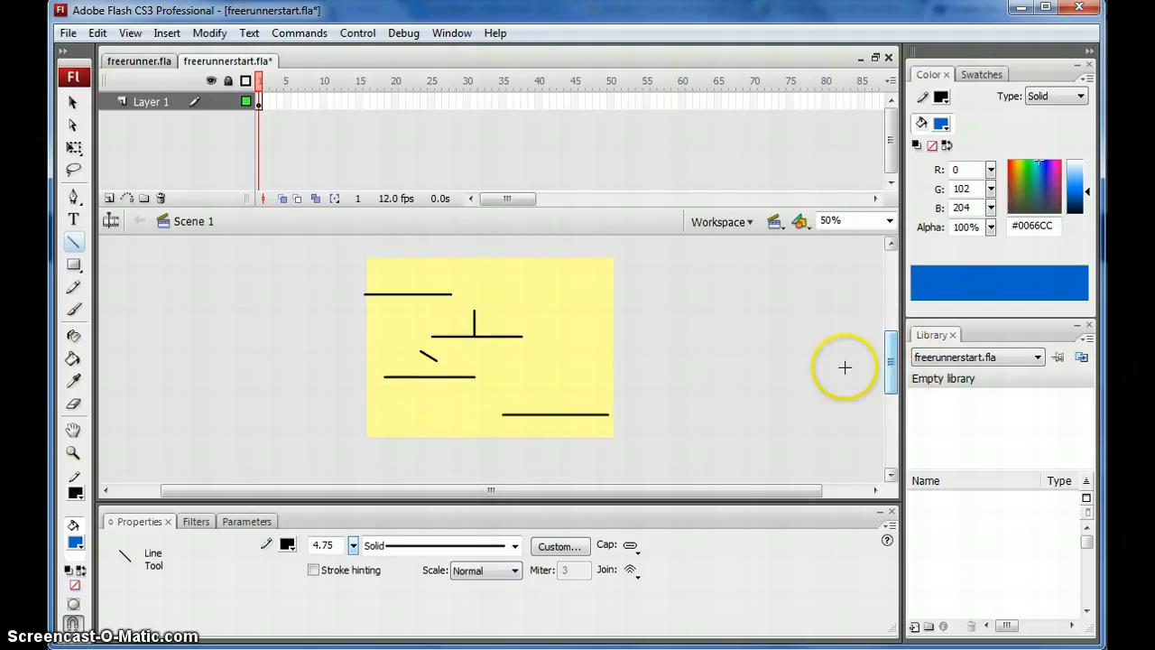
- Rename Layer 1 as "background" and lock it
{"action": "left_click", "coordinate": [153, 103]}
{"action": "double_click", "coordinate": [153, 103]}
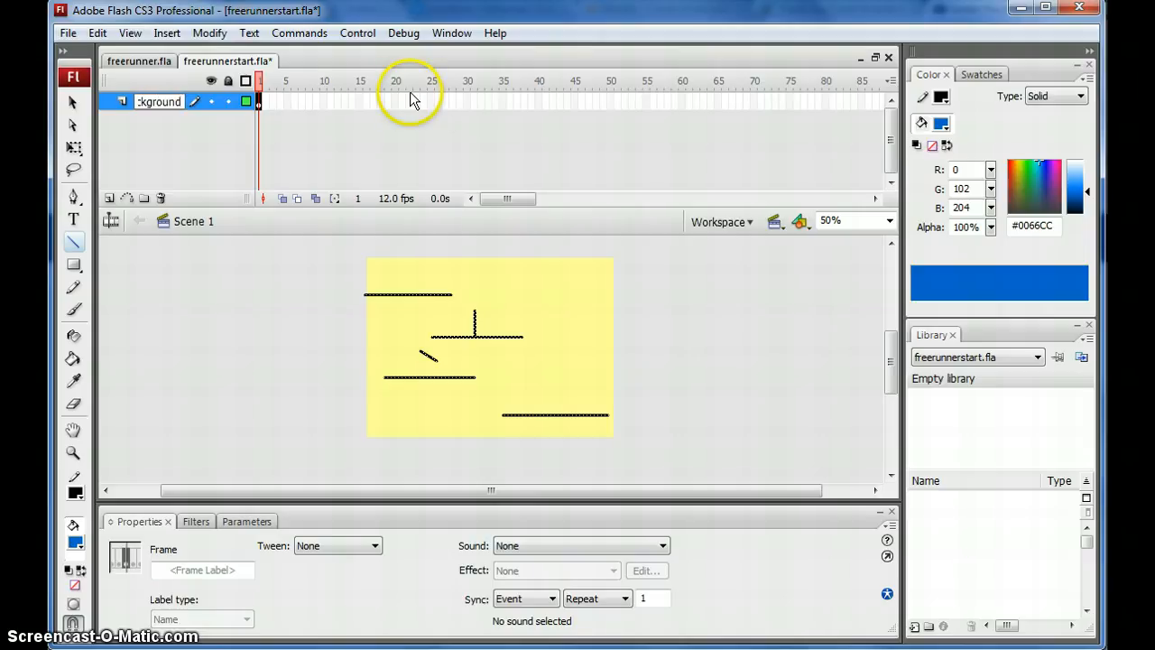
{"action": "type", "text": "background"}
{"action": "key", "text": "Return"}
{"action": "left_click", "coordinate": [228, 102]}
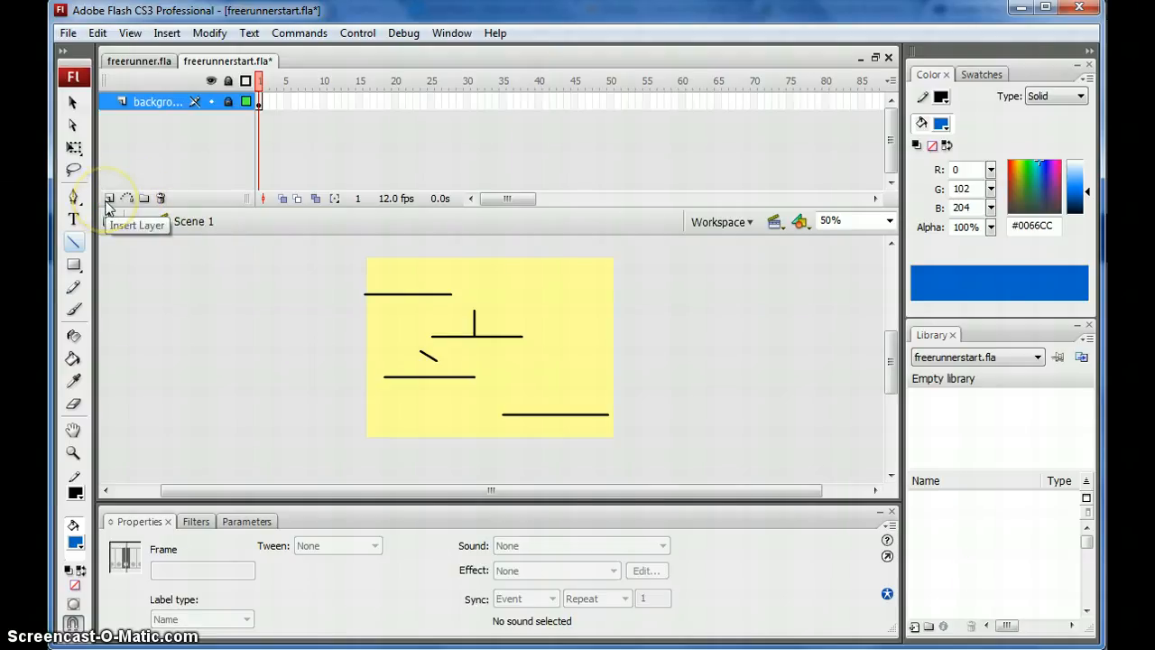
- Insert a new layer above the background and name it "man"
{"action": "left_click", "coordinate": [108, 201]}
{"action": "double_click", "coordinate": [167, 99]}
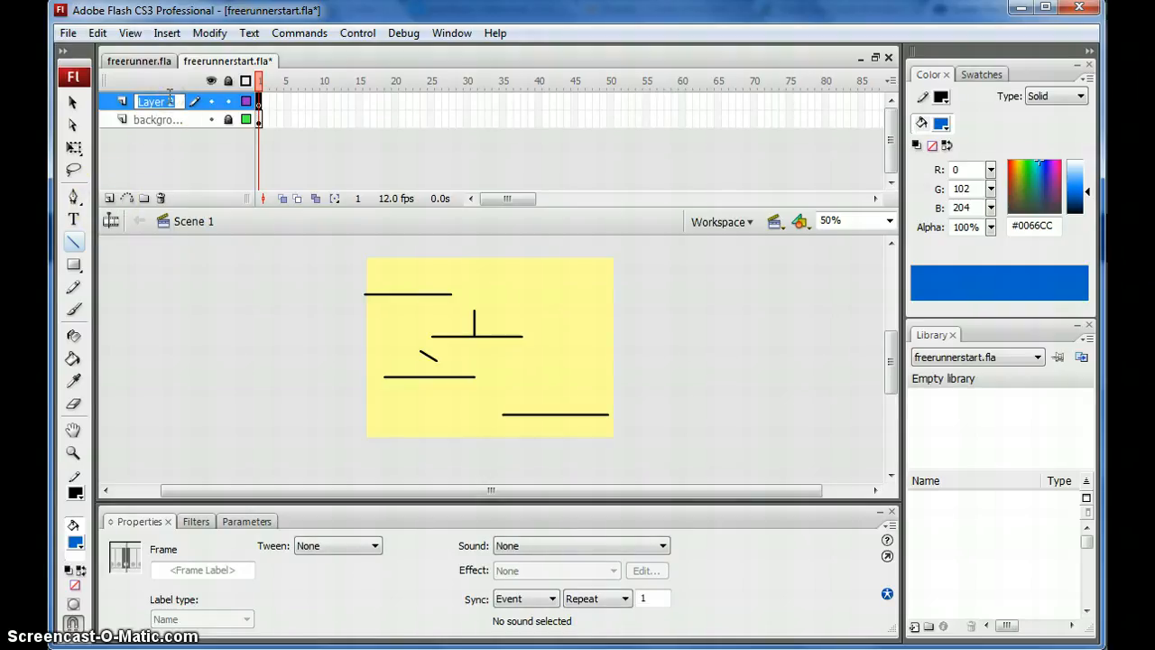
{"action": "type", "text": "man"}
{"action": "key", "text": "Return"}
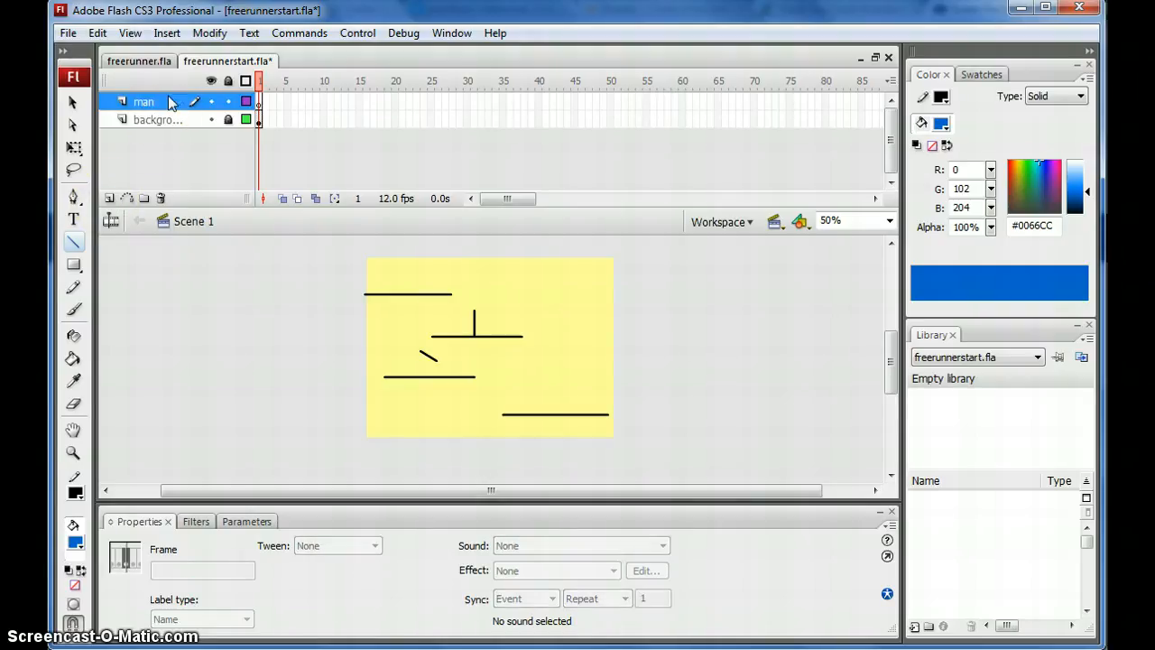
- Set up the Pencil tool with a bright green #33FF33 stroke for drawing above the top platform
{"action": "left_click", "coordinate": [889, 222]}
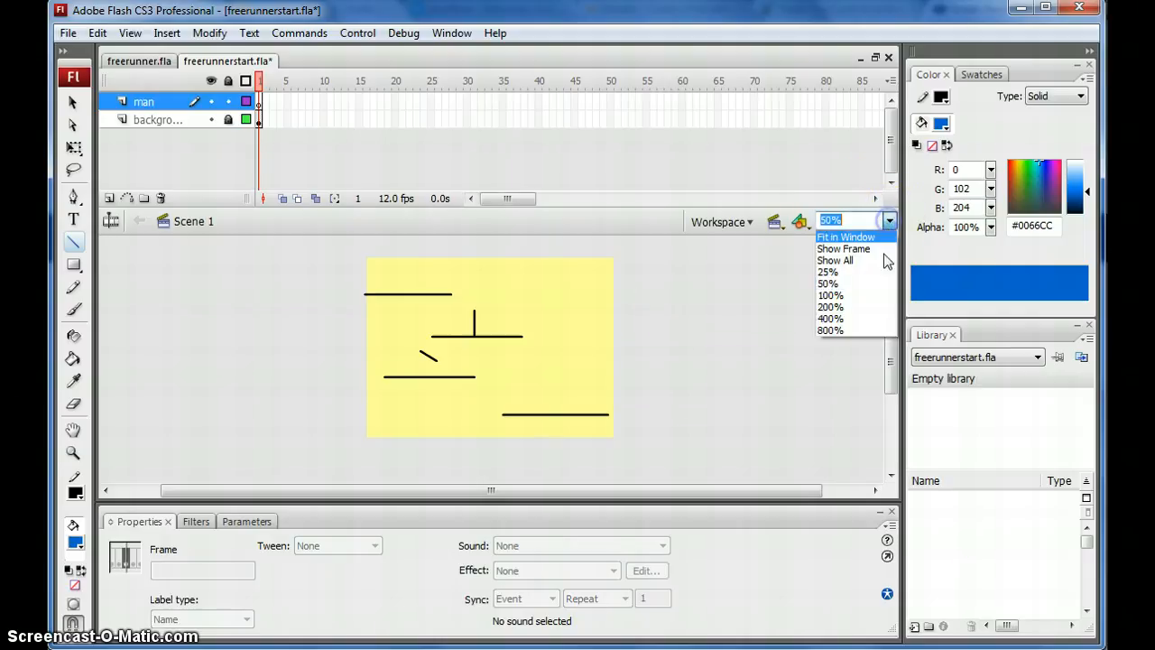
{"action": "left_click", "coordinate": [880, 297]}
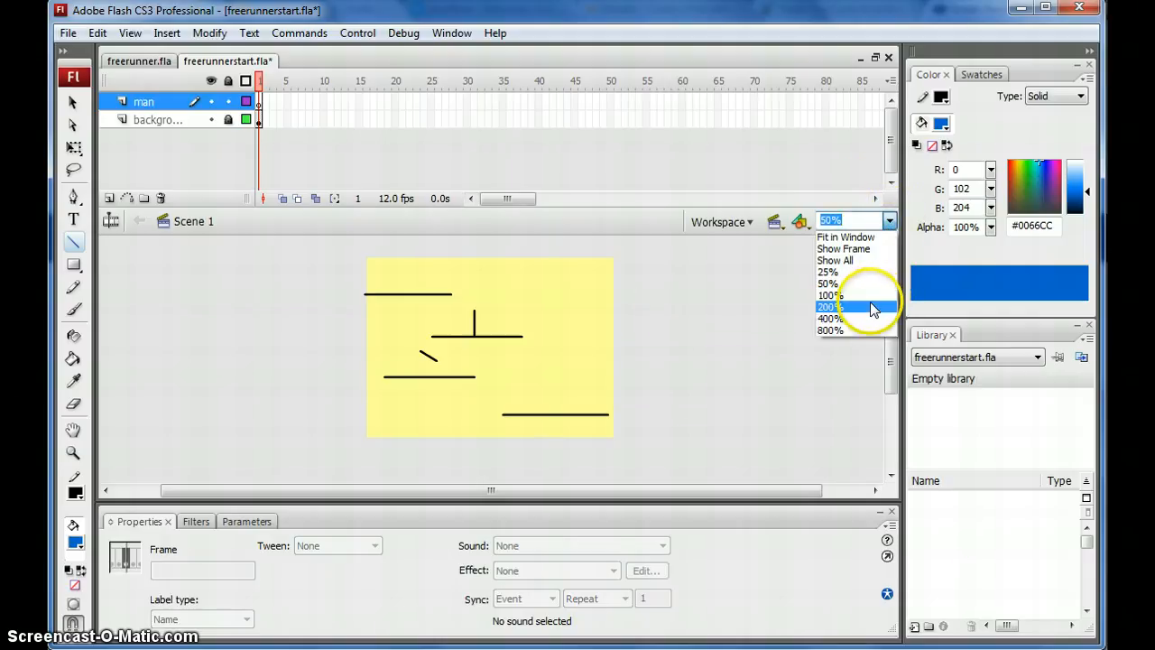
{"action": "left_click", "coordinate": [870, 306]}
{"action": "left_click_drag", "start_coordinate": [511, 489], "coordinate": [452, 496]}
{"action": "left_click", "coordinate": [579, 407]}
{"action": "left_click_drag", "start_coordinate": [890, 359], "coordinate": [893, 346]}
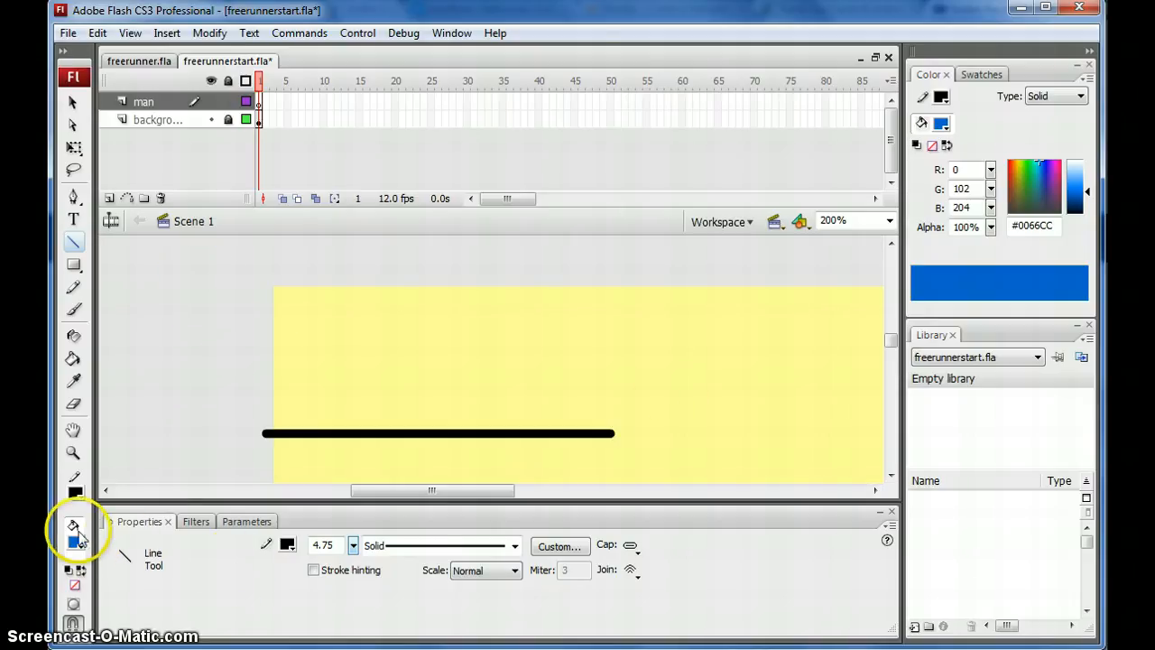
{"action": "left_click", "coordinate": [73, 289]}
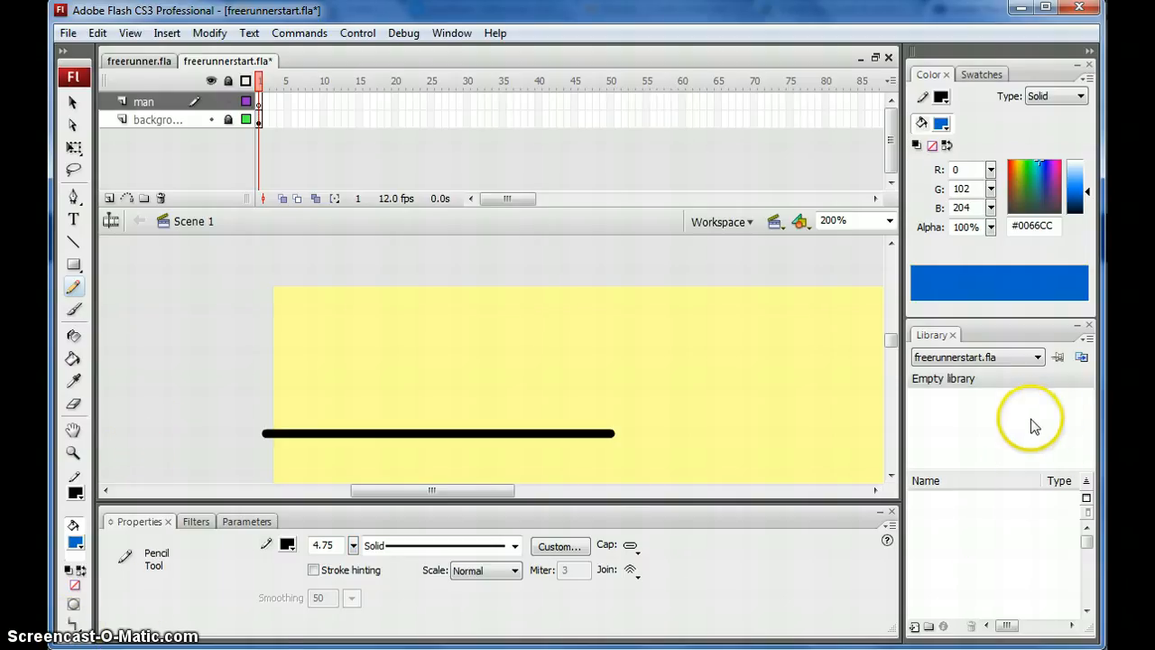
{"action": "left_click", "coordinate": [76, 287]}
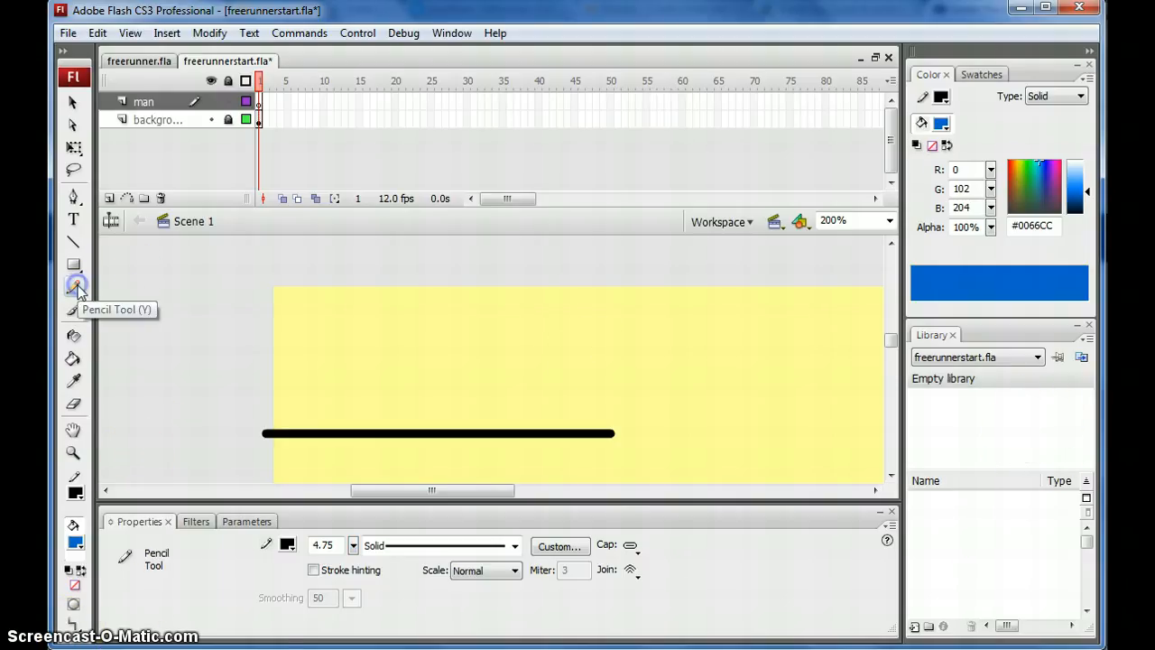
{"action": "left_click", "coordinate": [75, 492]}
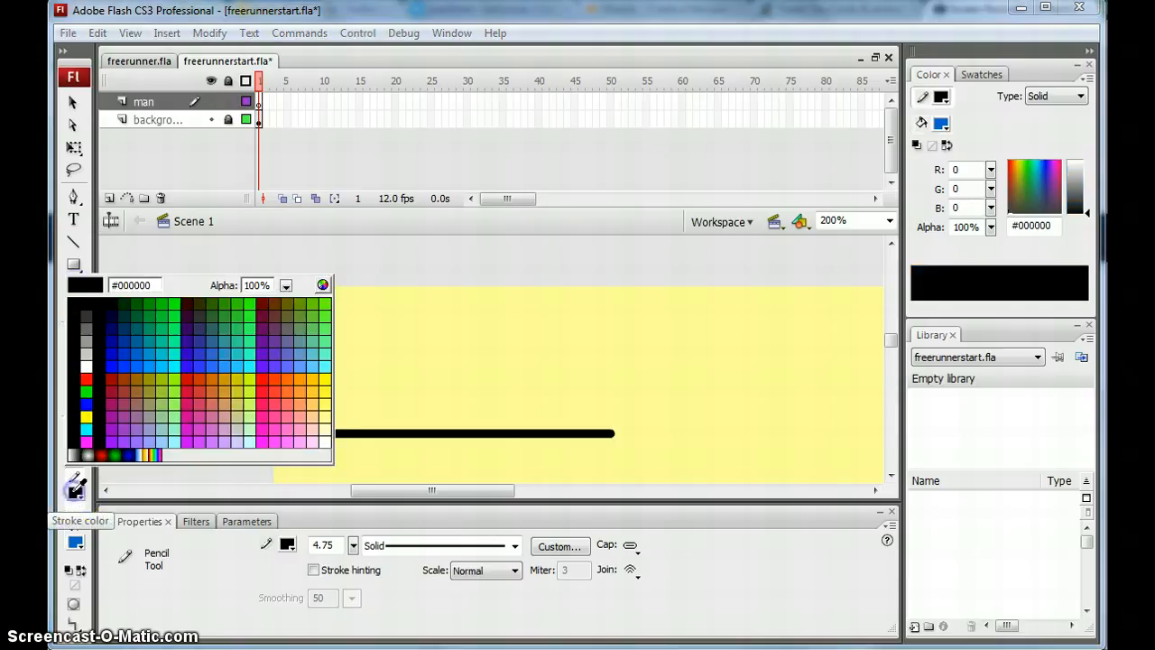
{"action": "left_click", "coordinate": [250, 312]}
- Draw two small closed green outlines freehand above the top platform on the man layer, undoing the trial slanted line
{"action": "left_click_drag", "start_coordinate": [283, 310], "coordinate": [443, 344]}
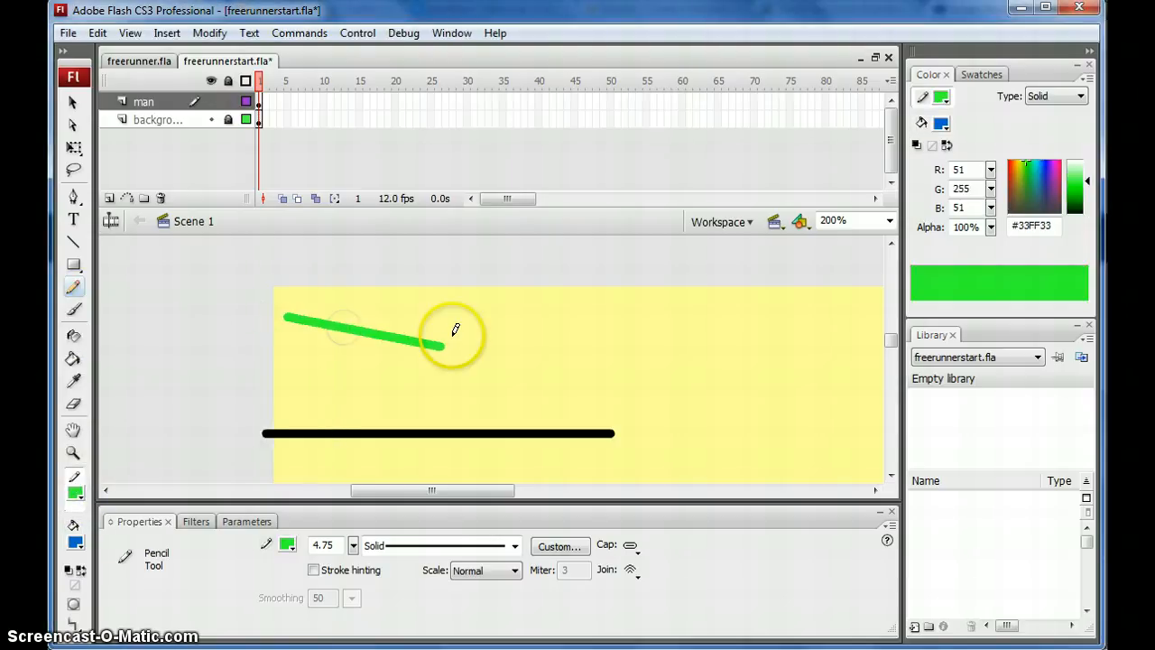
{"action": "key", "text": "ctrl+z"}
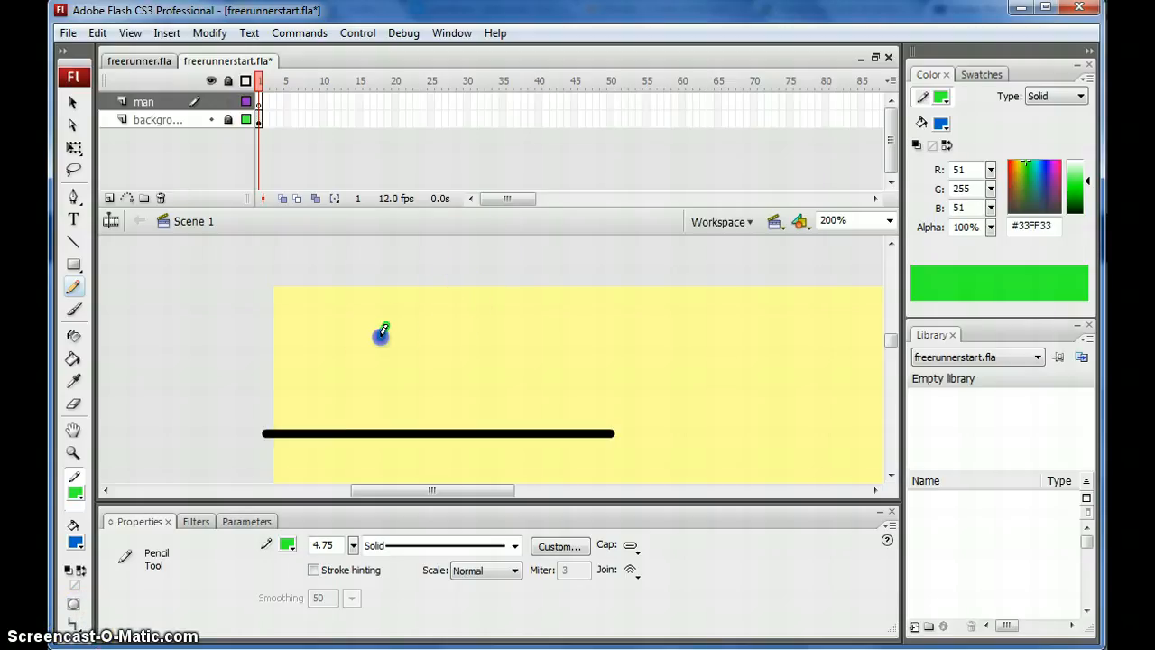
{"action": "mouse_move", "coordinate": [437, 331]}
{"action": "left_mouse_down"}
{"action": "mouse_move", "coordinate": [412, 357]}
{"action": "mouse_move", "coordinate": [375, 351]}
{"action": "mouse_move", "coordinate": [380, 343]}
{"action": "left_mouse_up"}
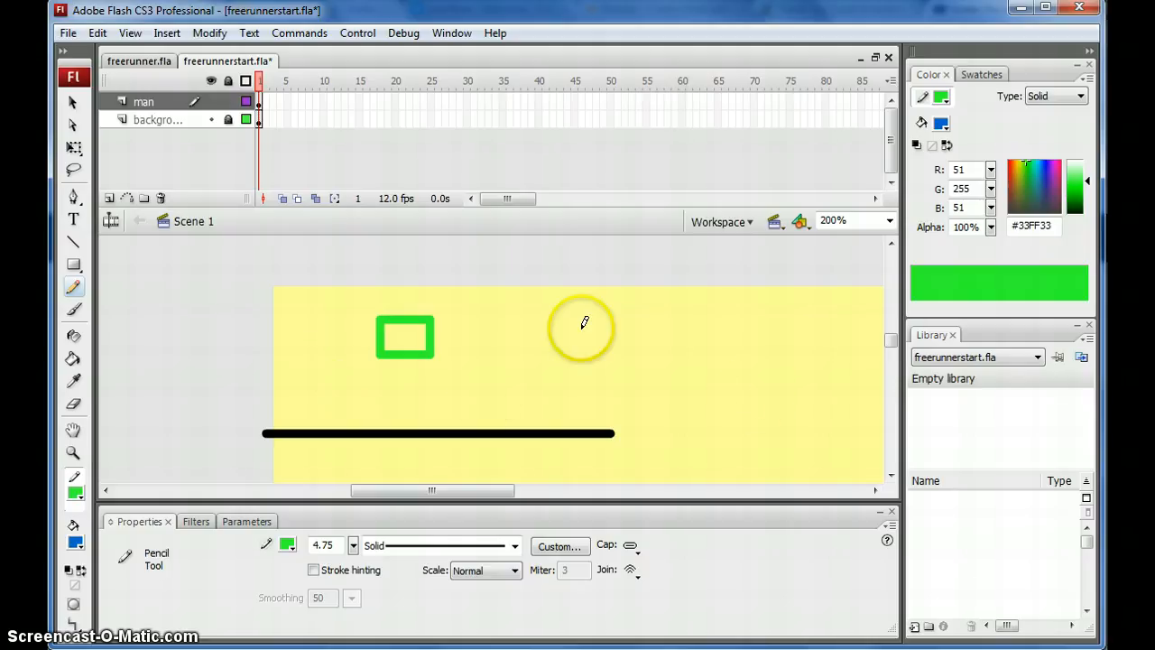
{"action": "mouse_move", "coordinate": [550, 340]}
{"action": "left_mouse_down"}
{"action": "mouse_move", "coordinate": [571, 378]}
{"action": "mouse_move", "coordinate": [547, 348]}
{"action": "left_mouse_up"}
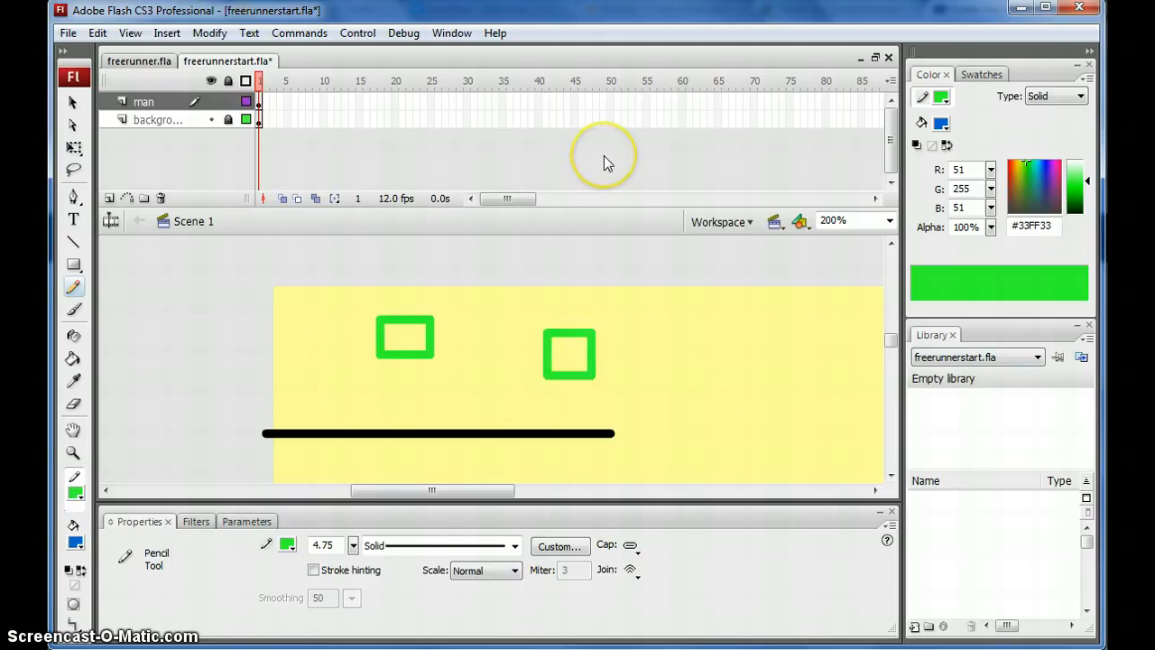
- Undo the two green box outlines above the top platform and set the Pencil mode to Smooth
{"action": "key", "text": "ctrl+z"}
{"action": "key", "text": "ctrl+z"}
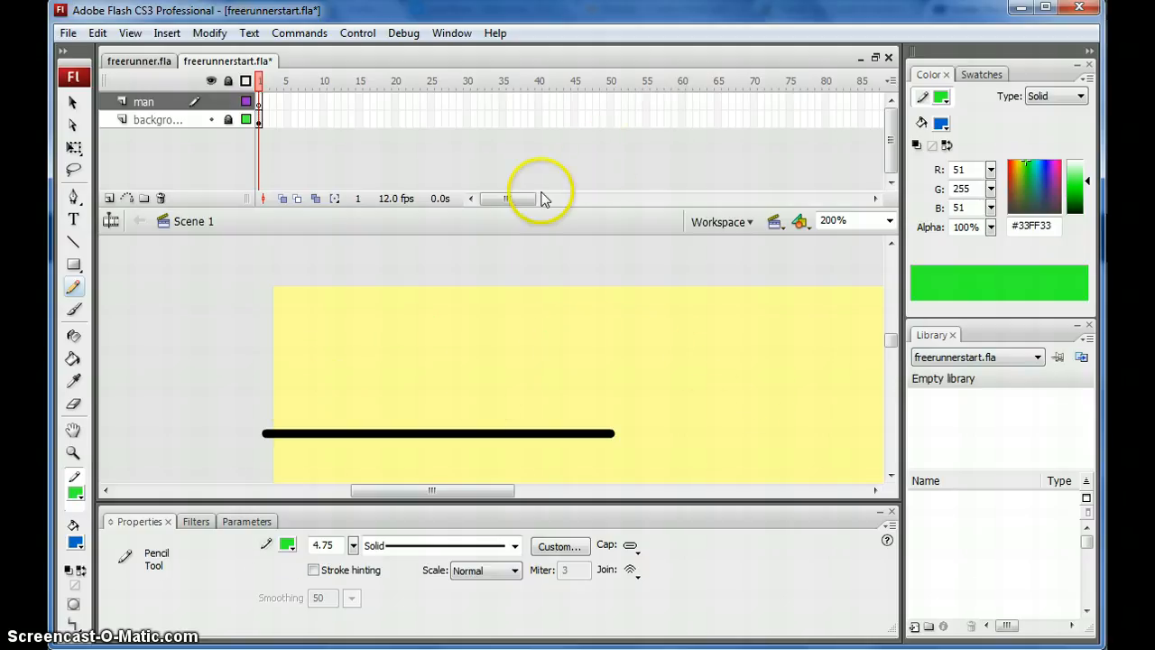
{"action": "left_click", "coordinate": [74, 623]}
{"action": "left_click", "coordinate": [136, 608]}
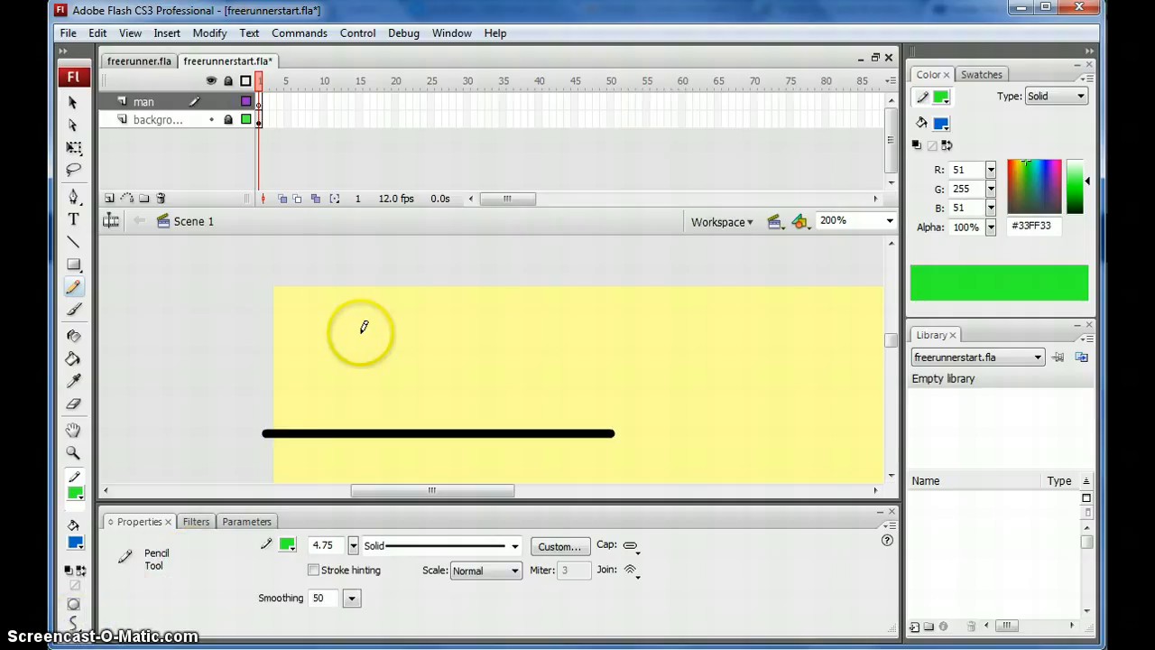
{"action": "left_click_drag", "start_coordinate": [363, 327], "coordinate": [437, 335]}
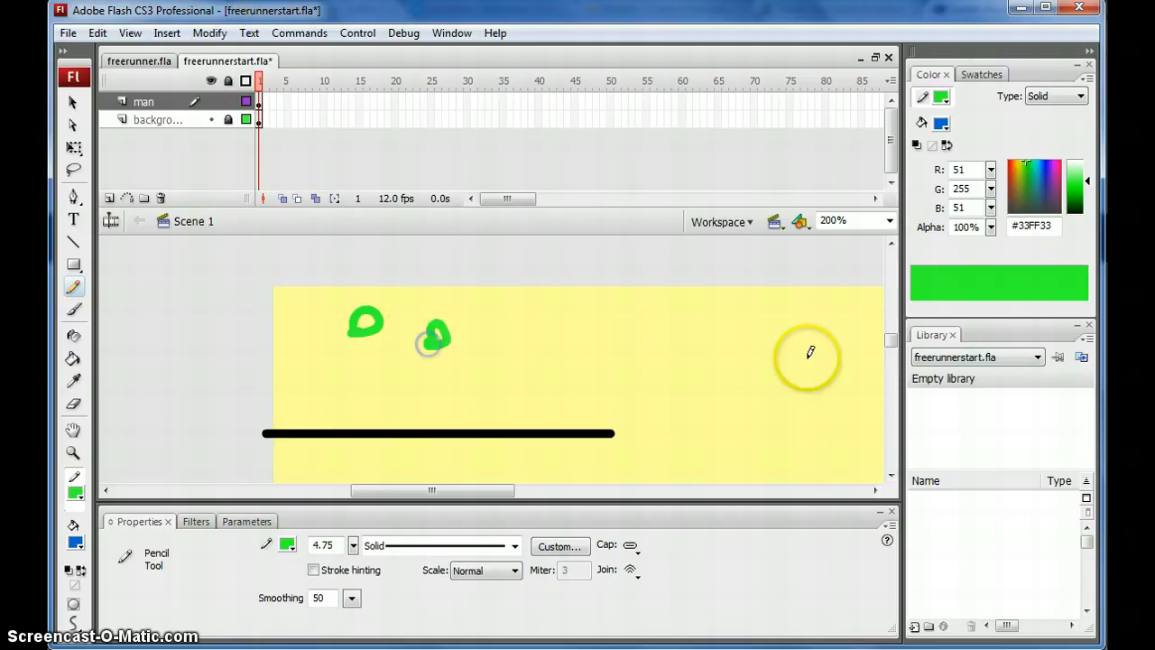
{"action": "mouse_move", "coordinate": [614, 316]}
{"action": "left_mouse_down"}
{"action": "mouse_move", "coordinate": [624, 358]}
{"action": "mouse_move", "coordinate": [592, 356]}
{"action": "left_mouse_up"}
{"action": "key", "text": "ctrl+z"}
{"action": "key", "text": "ctrl+z"}
{"action": "key", "text": "ctrl+z"}
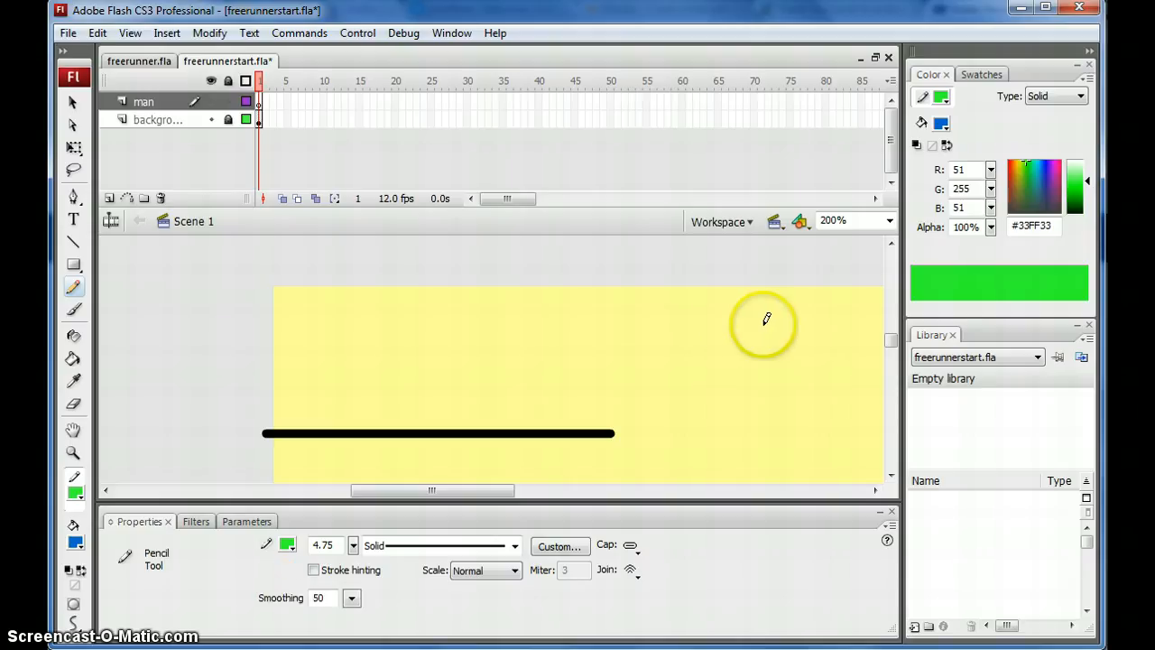
- Set the stroke height to 3 and draw a green stick man in frame 1, just off the stage's left edge; undo the trial circle
{"action": "left_click", "coordinate": [353, 546]}
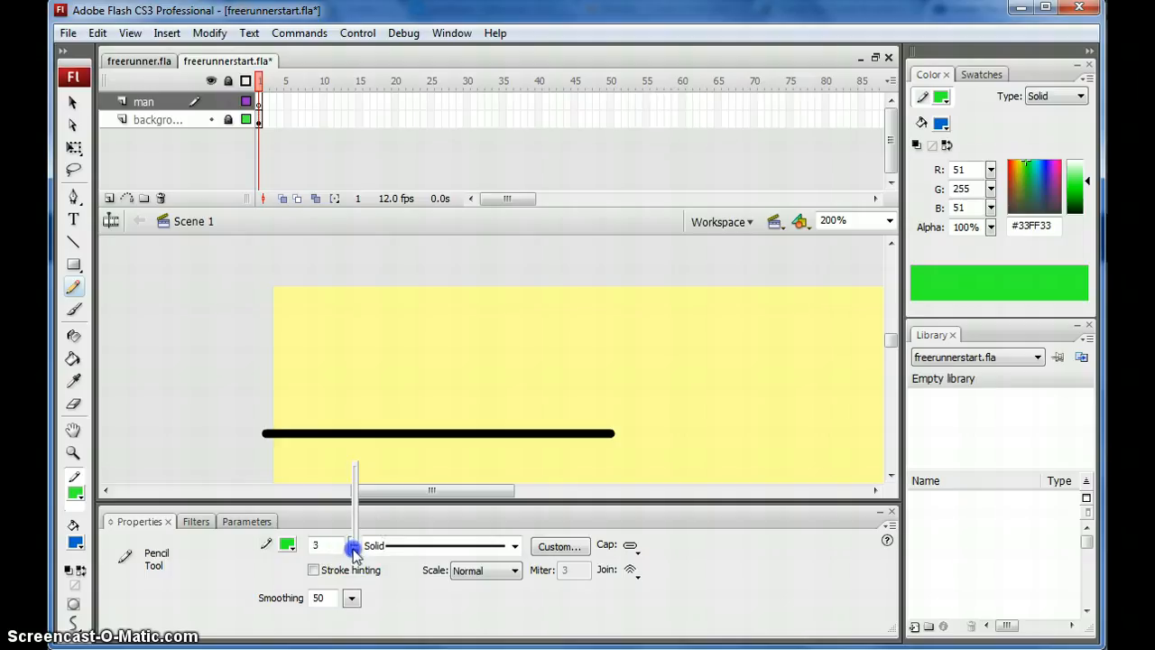
{"action": "left_click_drag", "start_coordinate": [370, 329], "coordinate": [371, 331]}
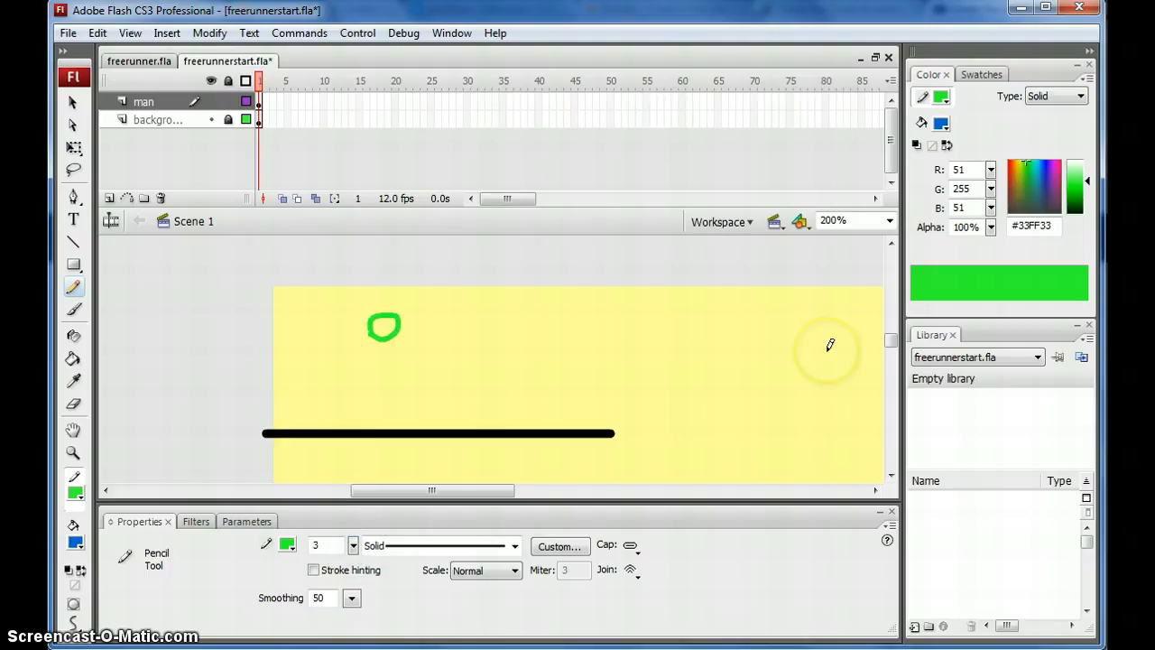
{"action": "key", "text": "ctrl+z"}
{"action": "mouse_move", "coordinate": [246, 334]}
{"action": "left_mouse_down"}
{"action": "mouse_move", "coordinate": [260, 330]}
{"action": "mouse_move", "coordinate": [251, 340]}
{"action": "left_mouse_up"}
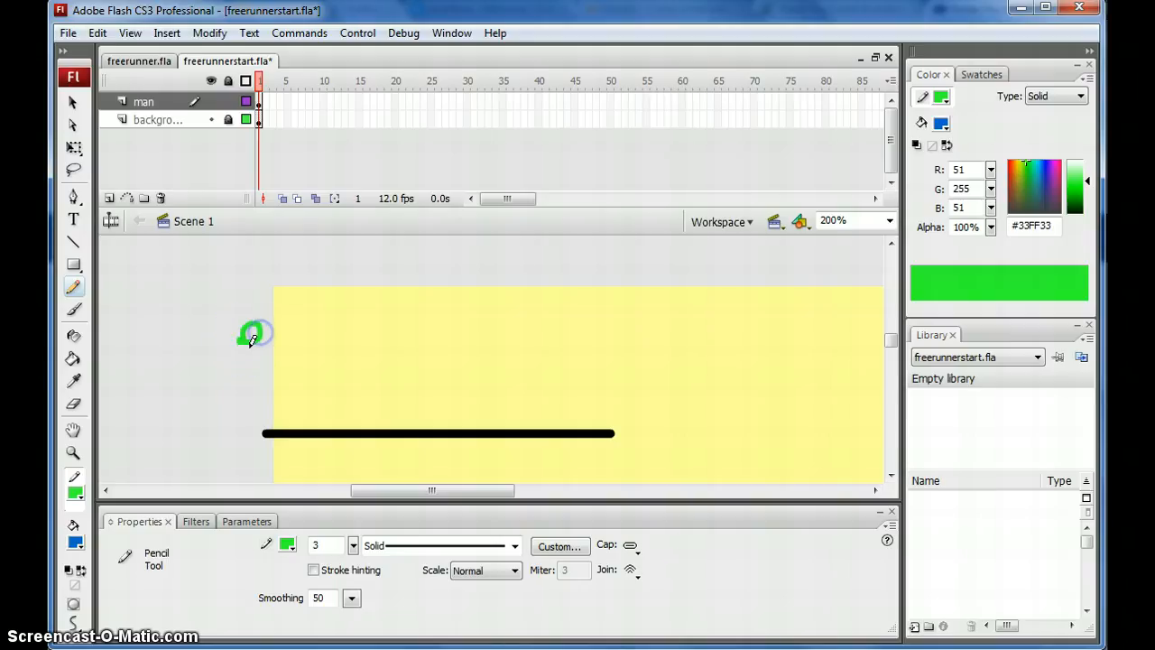
{"action": "left_click_drag", "start_coordinate": [240, 392], "coordinate": [225, 406]}
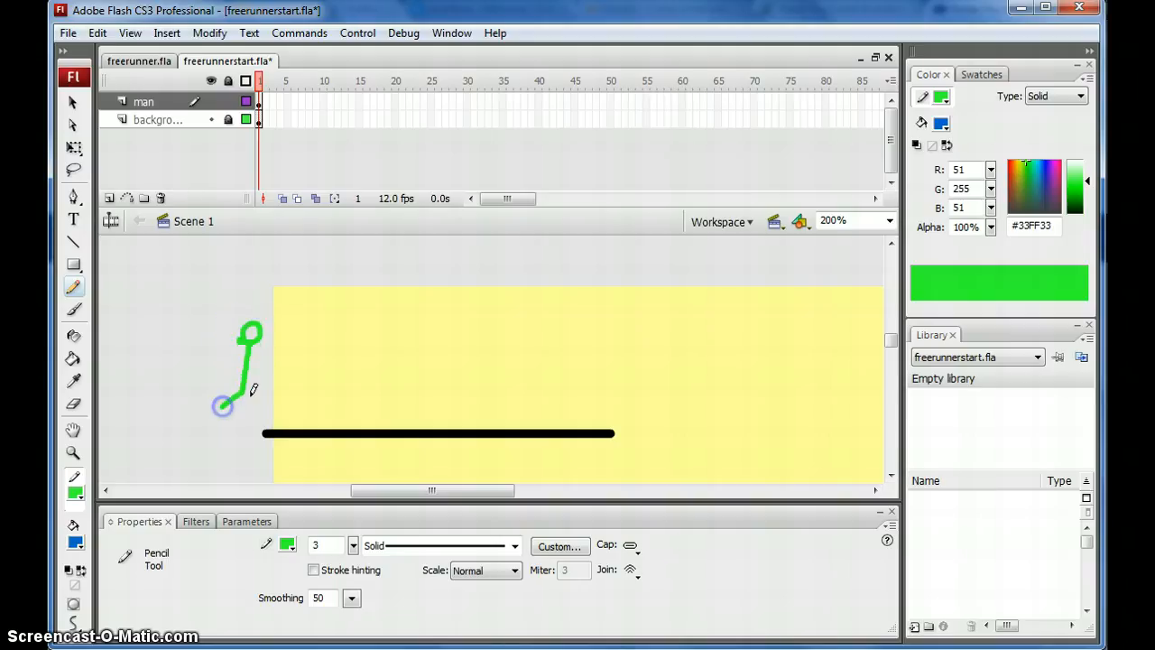
{"action": "left_click_drag", "start_coordinate": [249, 368], "coordinate": [285, 349]}
{"action": "left_click_drag", "start_coordinate": [249, 358], "coordinate": [244, 360]}
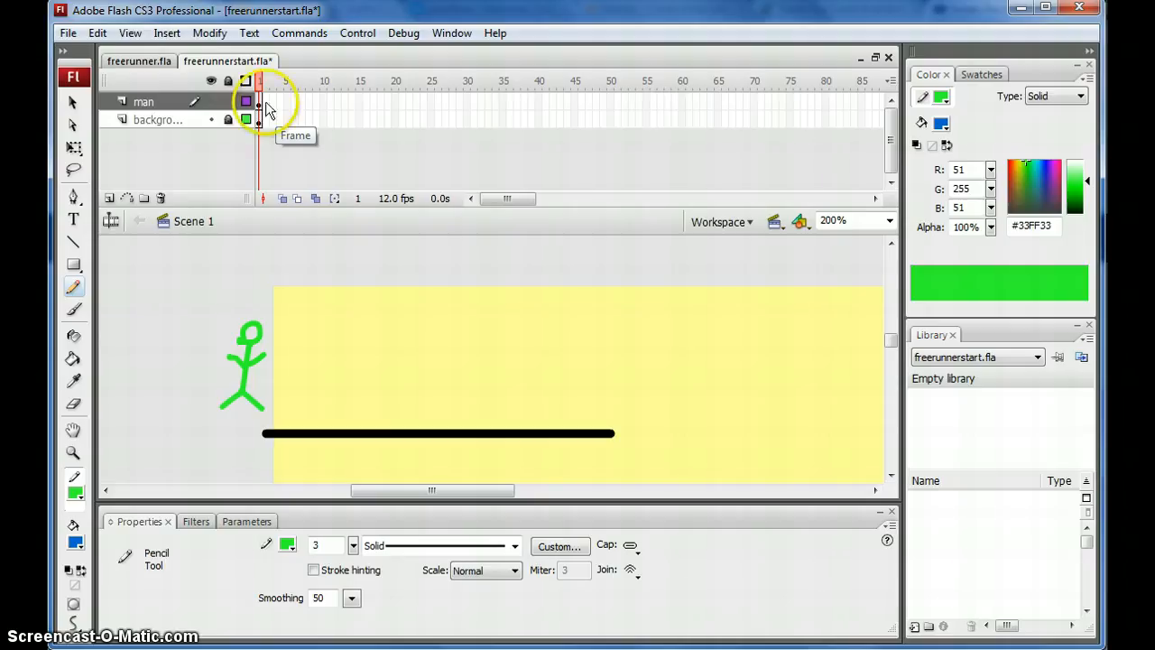
{"action": "mouse_move", "coordinate": [337, 305]}
{"action": "left_mouse_down"}
{"action": "mouse_move", "coordinate": [334, 341]}
{"action": "mouse_move", "coordinate": [367, 306]}
{"action": "mouse_move", "coordinate": [365, 320]}
{"action": "mouse_move", "coordinate": [398, 334]}
{"action": "left_mouse_up"}
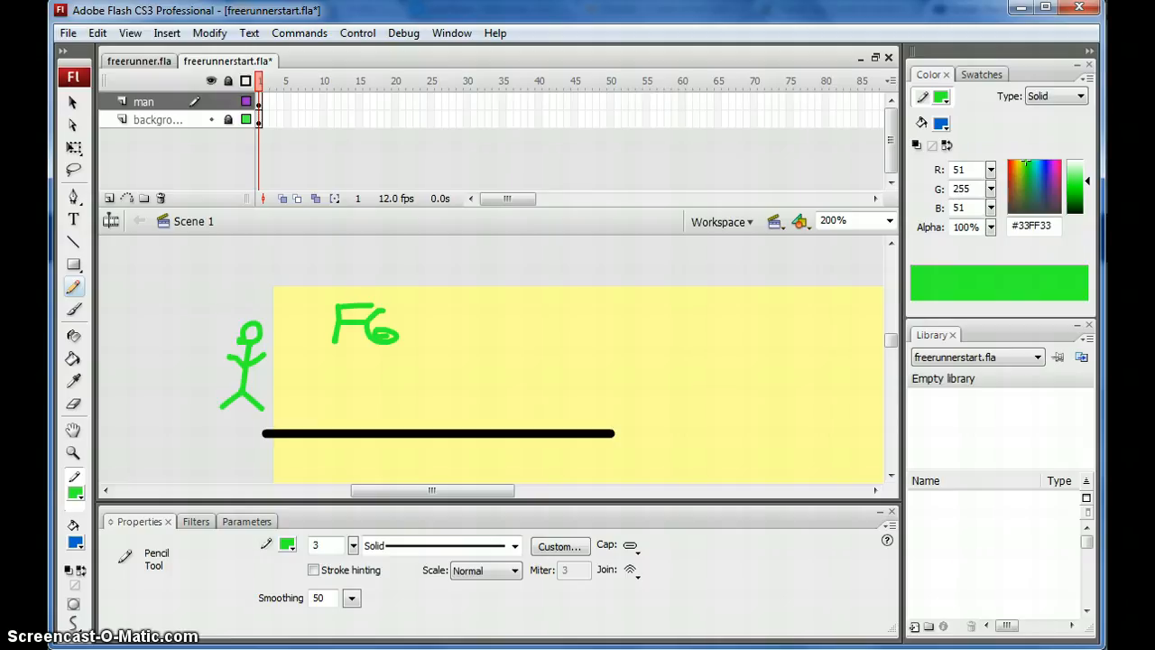
{"action": "key", "text": "ctrl+z"}
{"action": "key", "text": "ctrl+z"}
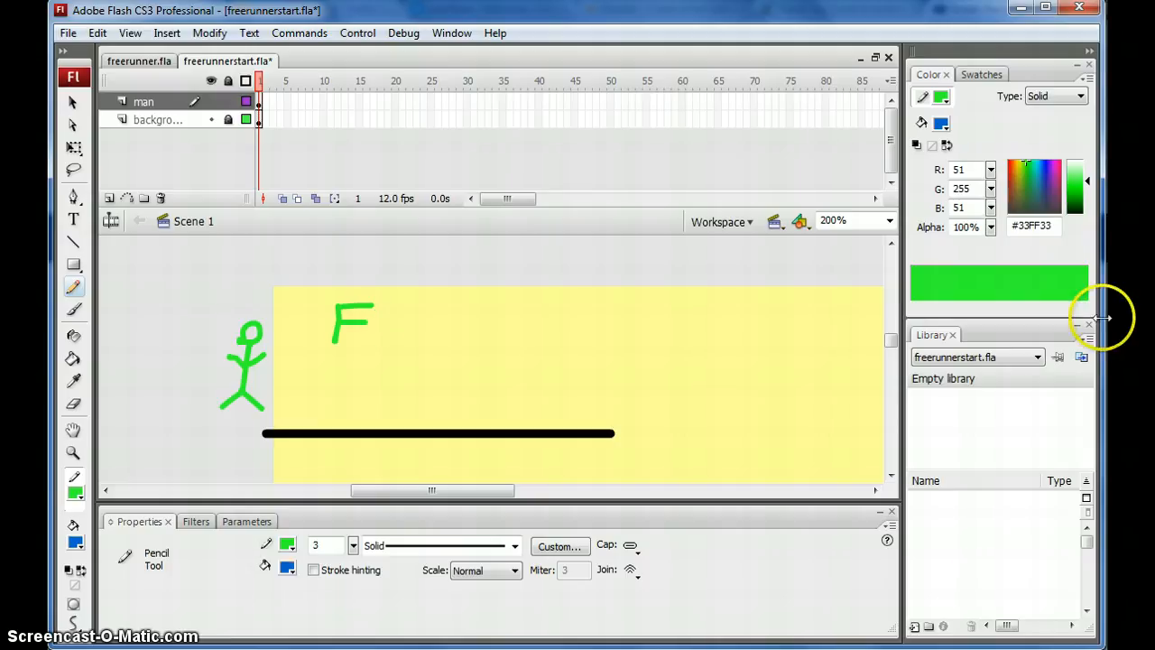
{"action": "key", "text": "ctrl+z"}
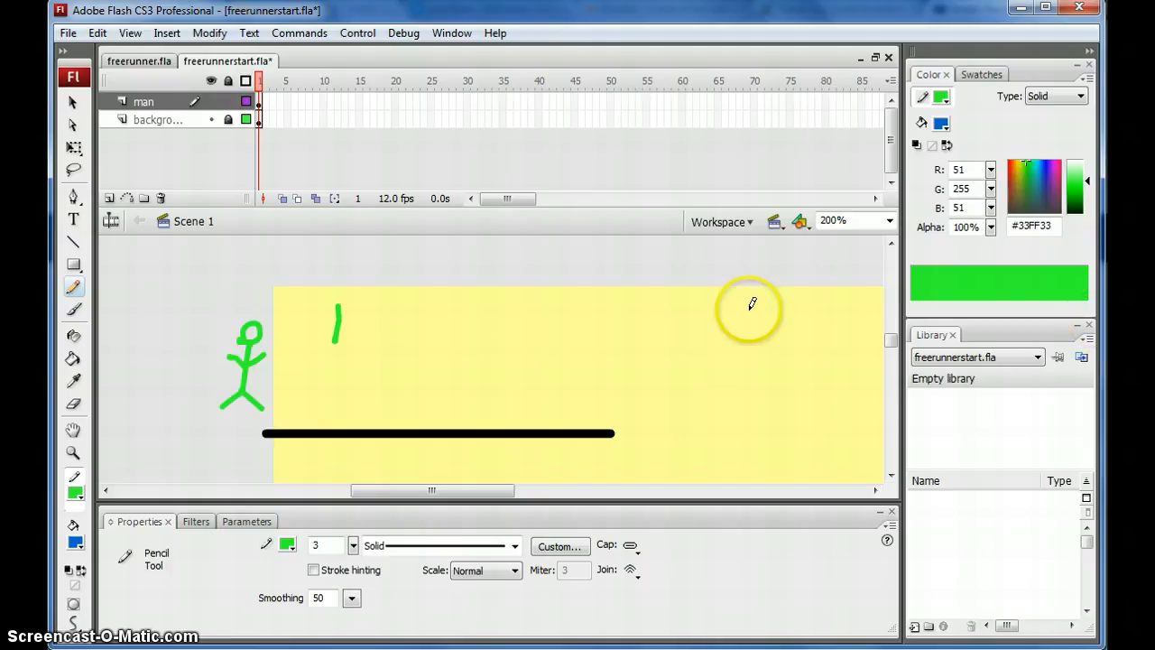
{"action": "key", "text": "ctrl+z"}
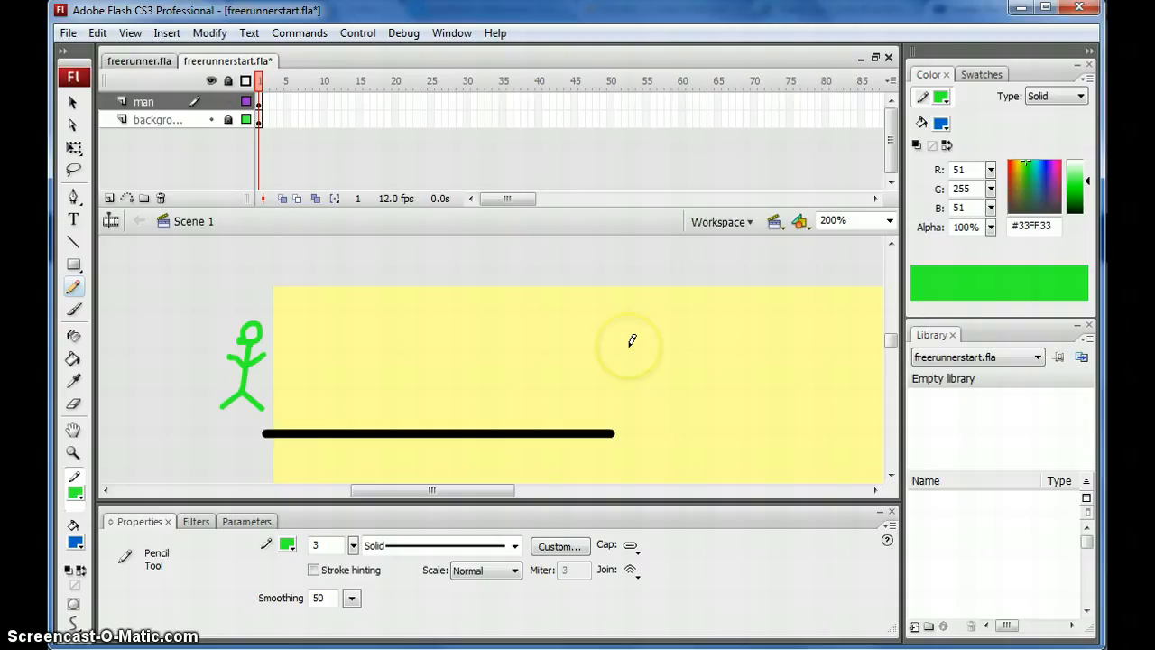
- Insert a keyframe at frame 2 of the man layer and draw a second stick man just right of the first
{"action": "key", "text": "F6"}
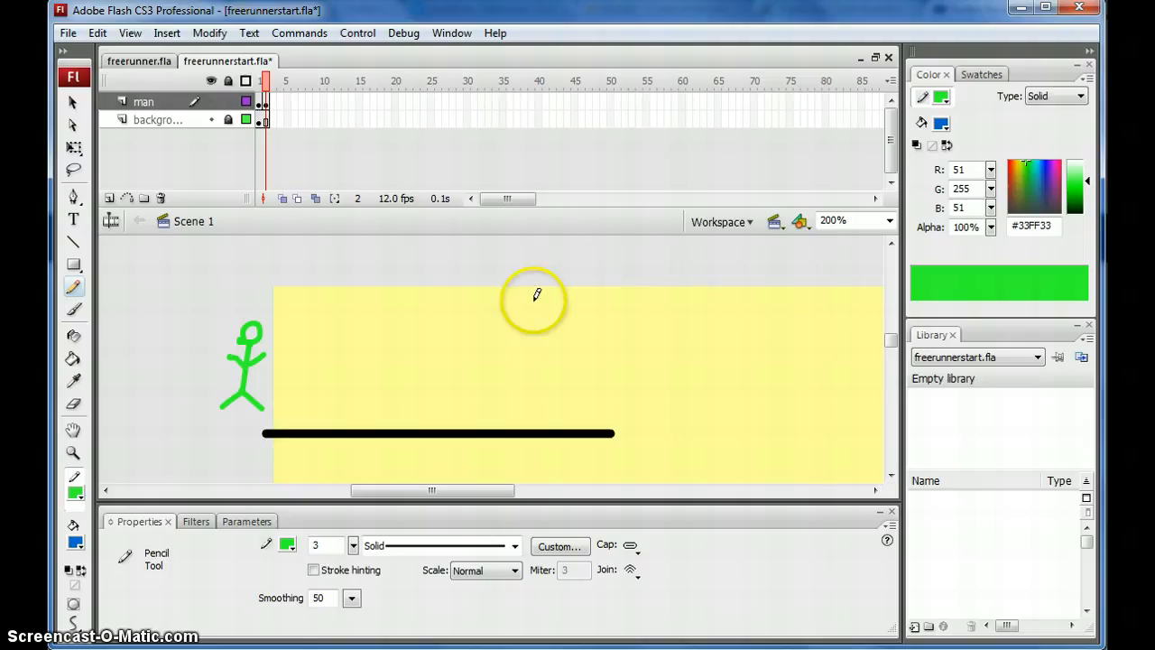
{"action": "left_click", "coordinate": [284, 322]}
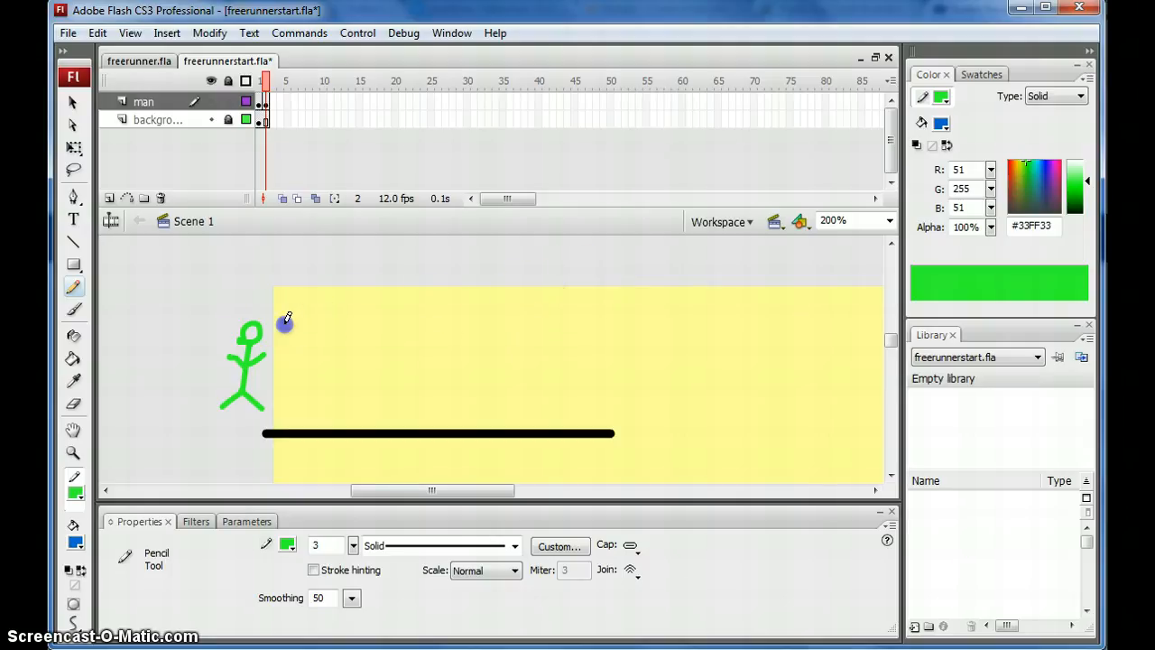
{"action": "left_click_drag", "start_coordinate": [285, 322], "coordinate": [295, 335]}
{"action": "mouse_move", "coordinate": [277, 396]}
{"action": "left_mouse_down"}
{"action": "mouse_move", "coordinate": [290, 382]}
{"action": "mouse_move", "coordinate": [300, 396]}
{"action": "mouse_move", "coordinate": [308, 348]}
{"action": "mouse_move", "coordinate": [283, 350]}
{"action": "left_mouse_up"}
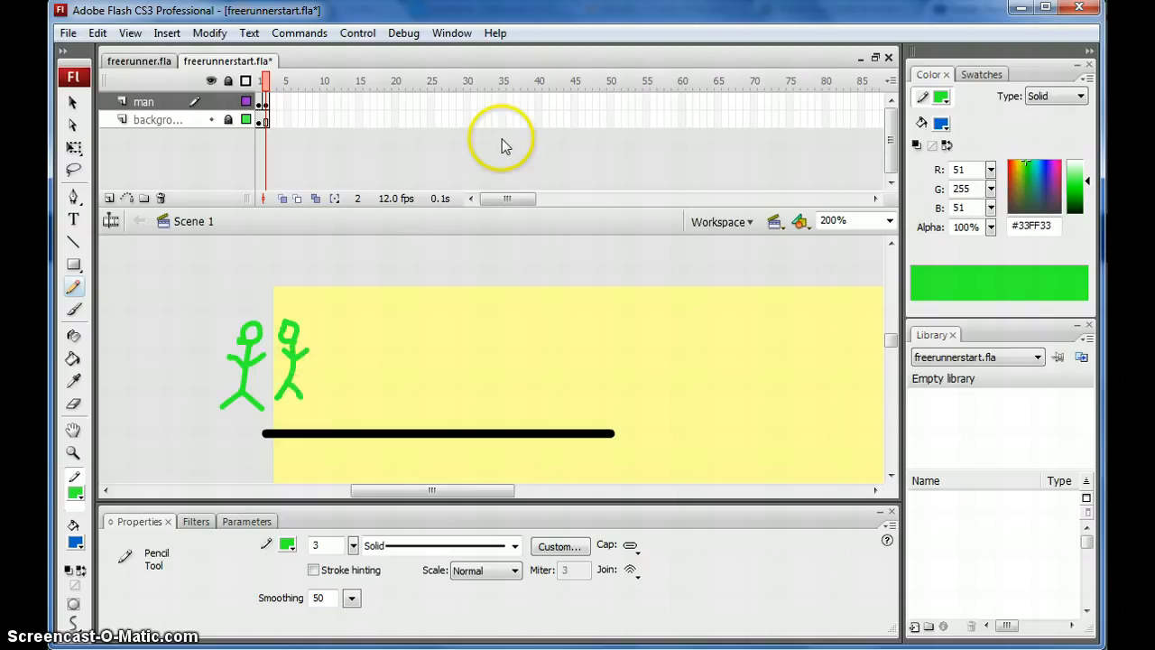
- Insert a keyframe at frame 3, draw a third stick man further right, and erase the middle one from that frame
{"action": "key", "text": "F6"}
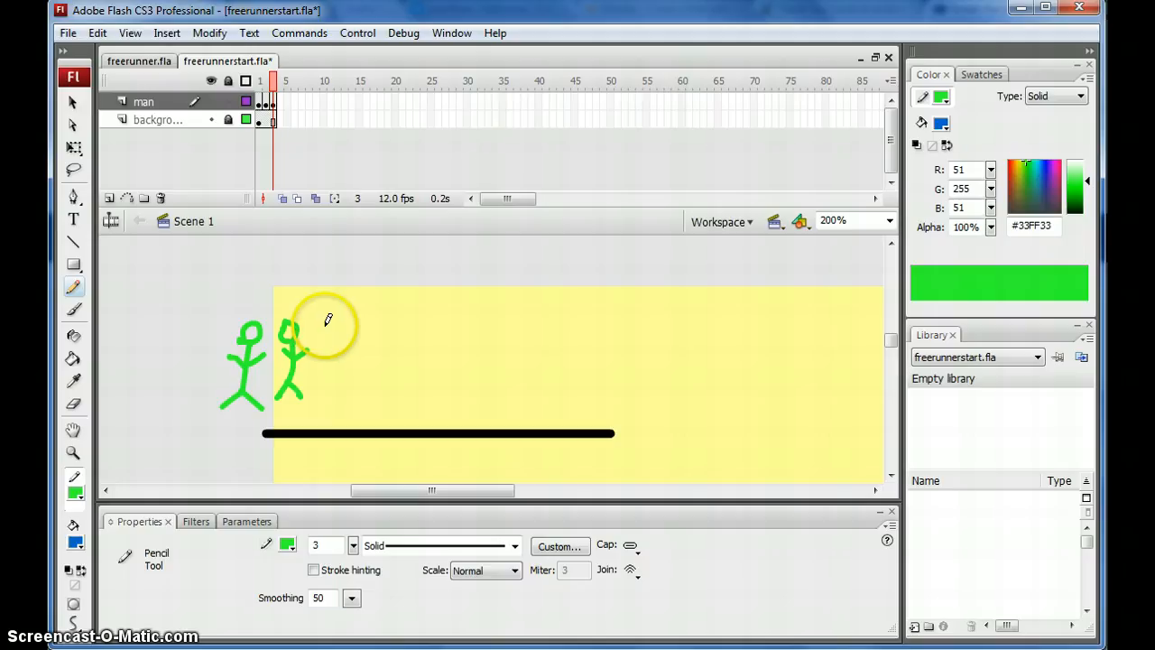
{"action": "left_click_drag", "start_coordinate": [330, 320], "coordinate": [334, 330]}
{"action": "mouse_move", "coordinate": [335, 337]}
{"action": "left_mouse_down"}
{"action": "mouse_move", "coordinate": [349, 409]}
{"action": "mouse_move", "coordinate": [321, 408]}
{"action": "left_mouse_up"}
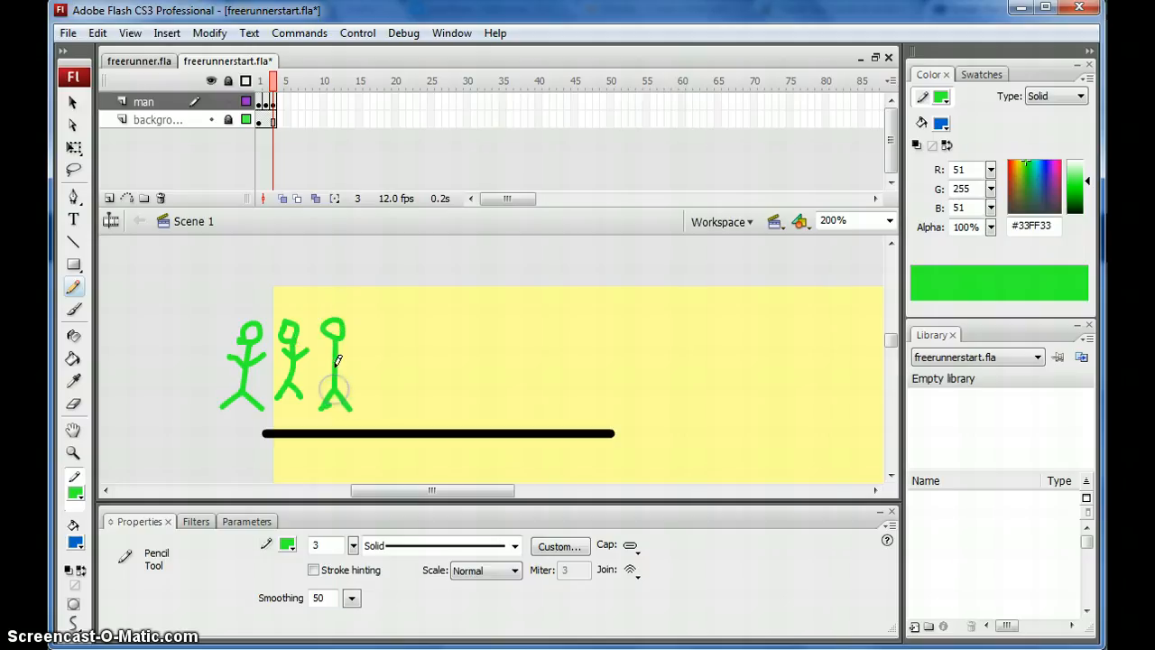
{"action": "left_click_drag", "start_coordinate": [335, 366], "coordinate": [353, 352]}
{"action": "left_click", "coordinate": [74, 403]}
{"action": "left_click_drag", "start_coordinate": [278, 322], "coordinate": [295, 397]}
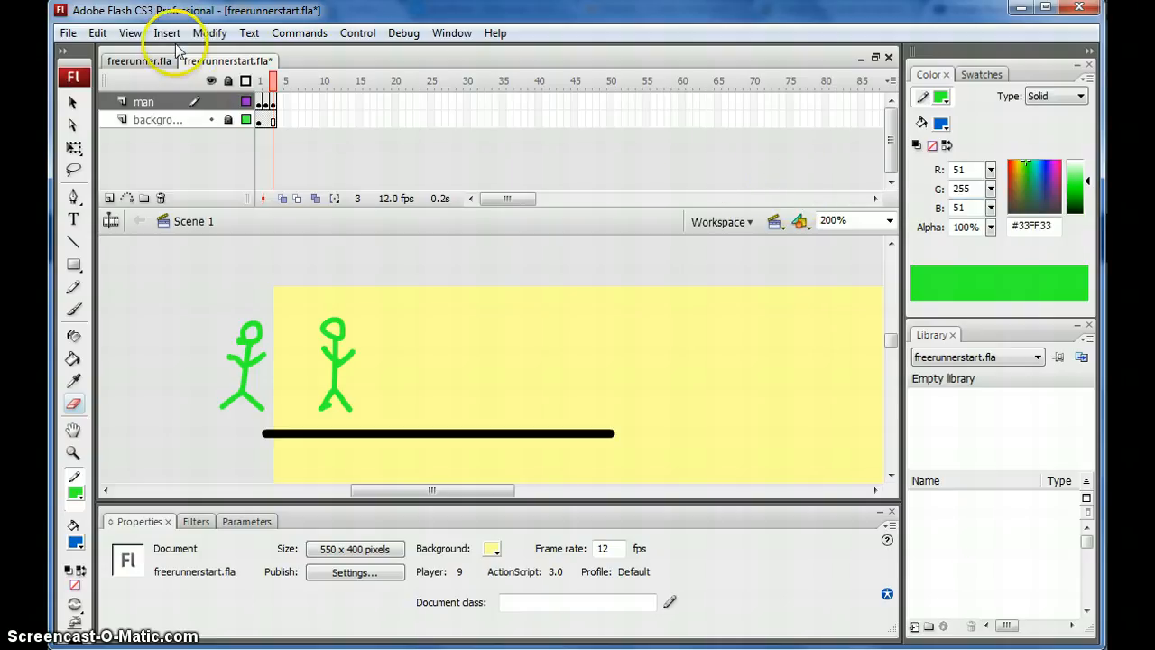
- Scrub through frames 1 to 3 to check the man's movement, and return to frame 3 with the Pencil tool
{"action": "left_click", "coordinate": [273, 81]}
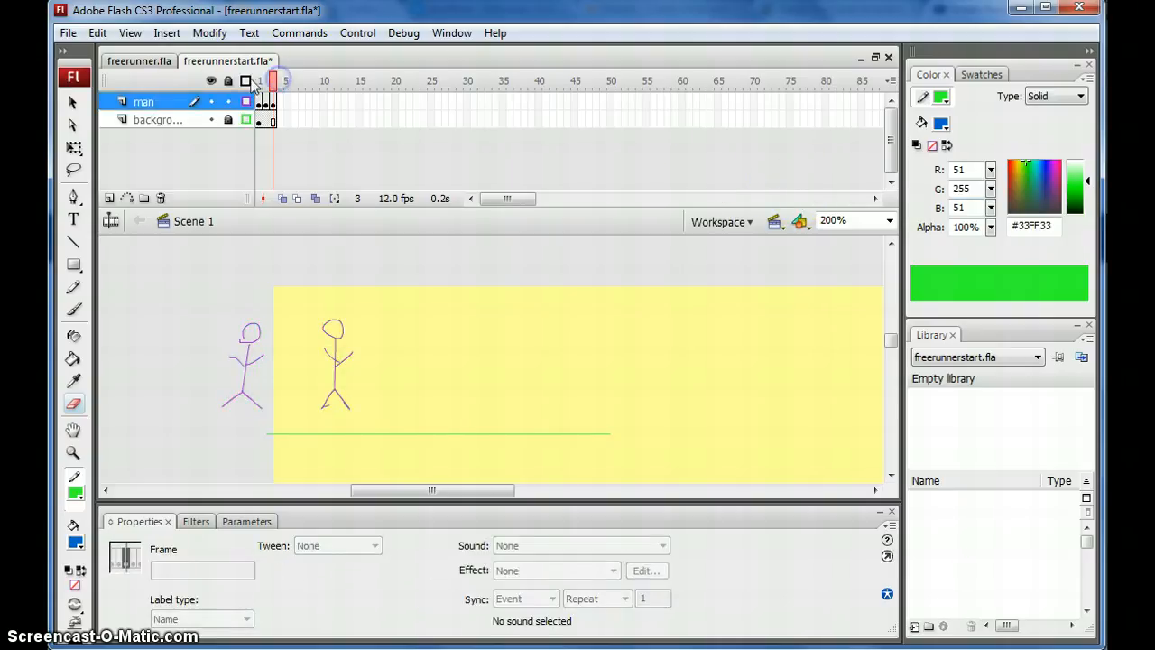
{"action": "left_click", "coordinate": [245, 80]}
{"action": "left_click", "coordinate": [244, 80]}
{"action": "left_click", "coordinate": [244, 80]}
{"action": "left_click_drag", "start_coordinate": [260, 82], "coordinate": [274, 81]}
{"action": "left_click", "coordinate": [274, 102]}
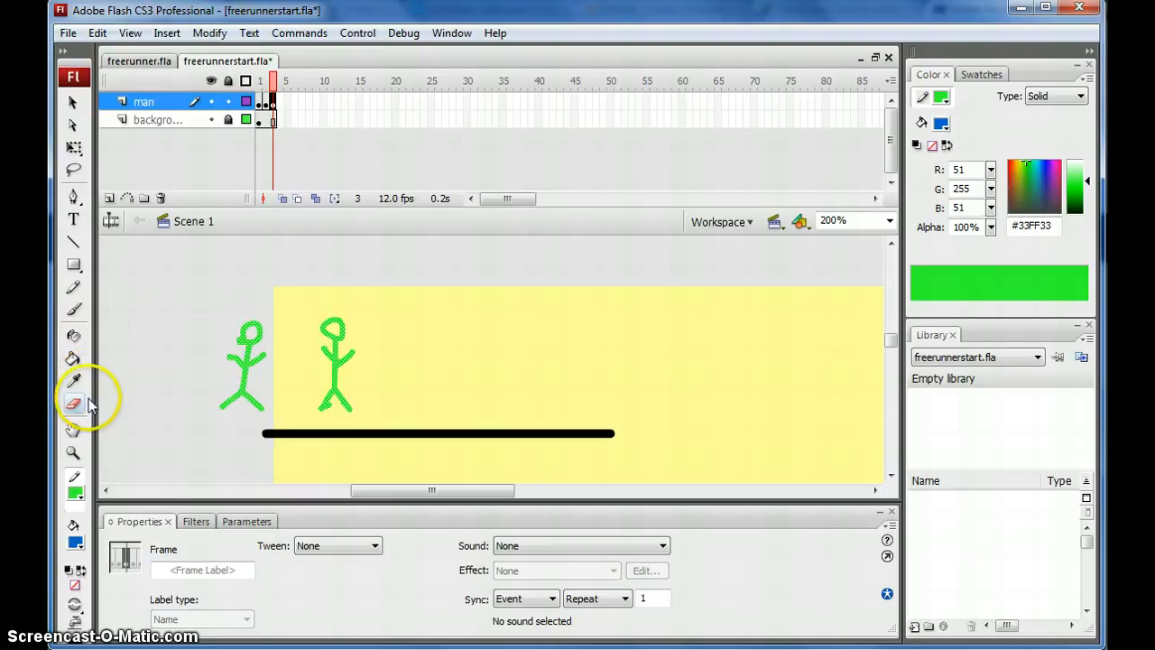
{"action": "left_click", "coordinate": [73, 287]}
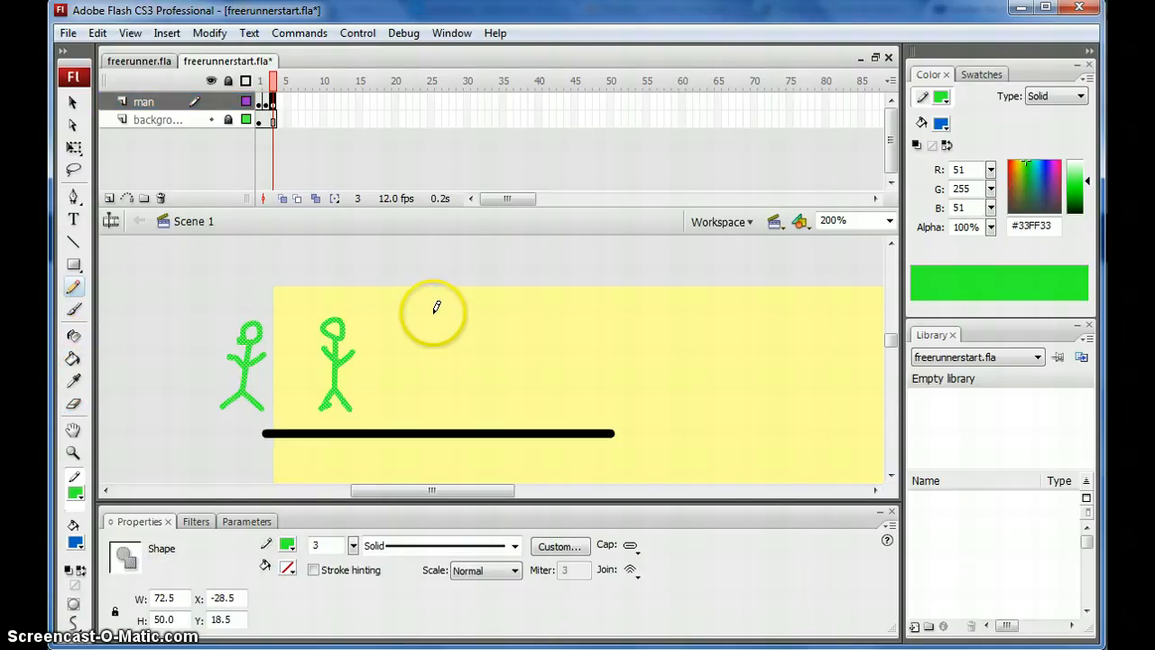
{"action": "left_click_drag", "start_coordinate": [433, 313], "coordinate": [424, 357]}
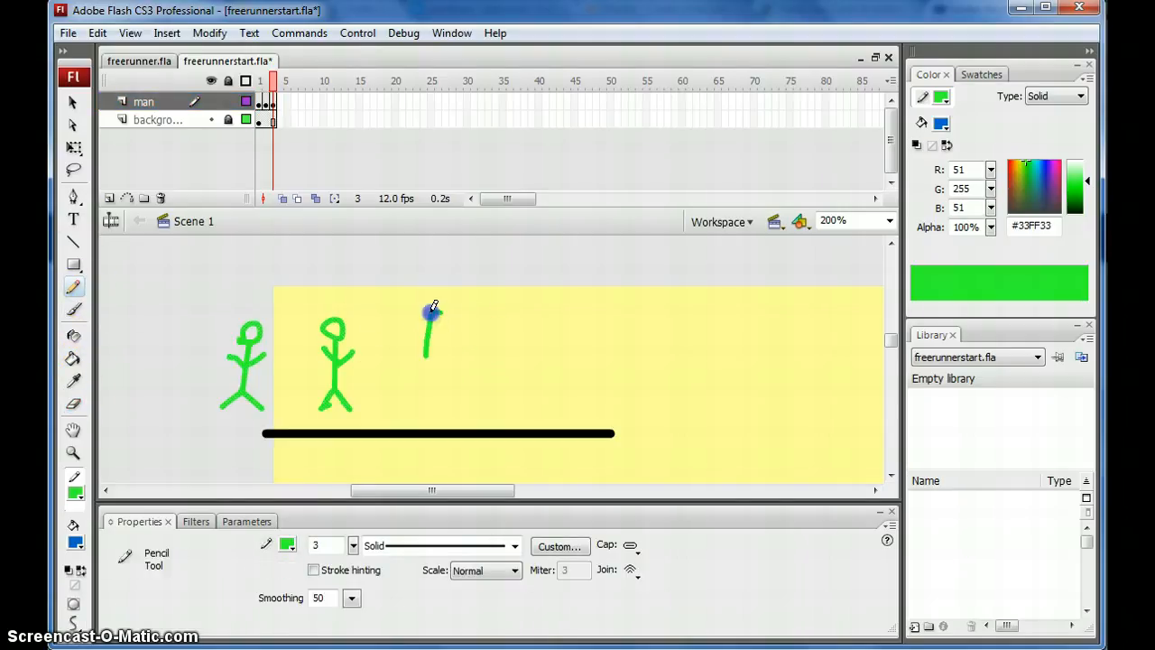
{"action": "mouse_move", "coordinate": [430, 312]}
{"action": "left_mouse_down"}
{"action": "mouse_move", "coordinate": [472, 330]}
{"action": "mouse_move", "coordinate": [488, 318]}
{"action": "mouse_move", "coordinate": [485, 342]}
{"action": "mouse_move", "coordinate": [539, 341]}
{"action": "left_mouse_up"}
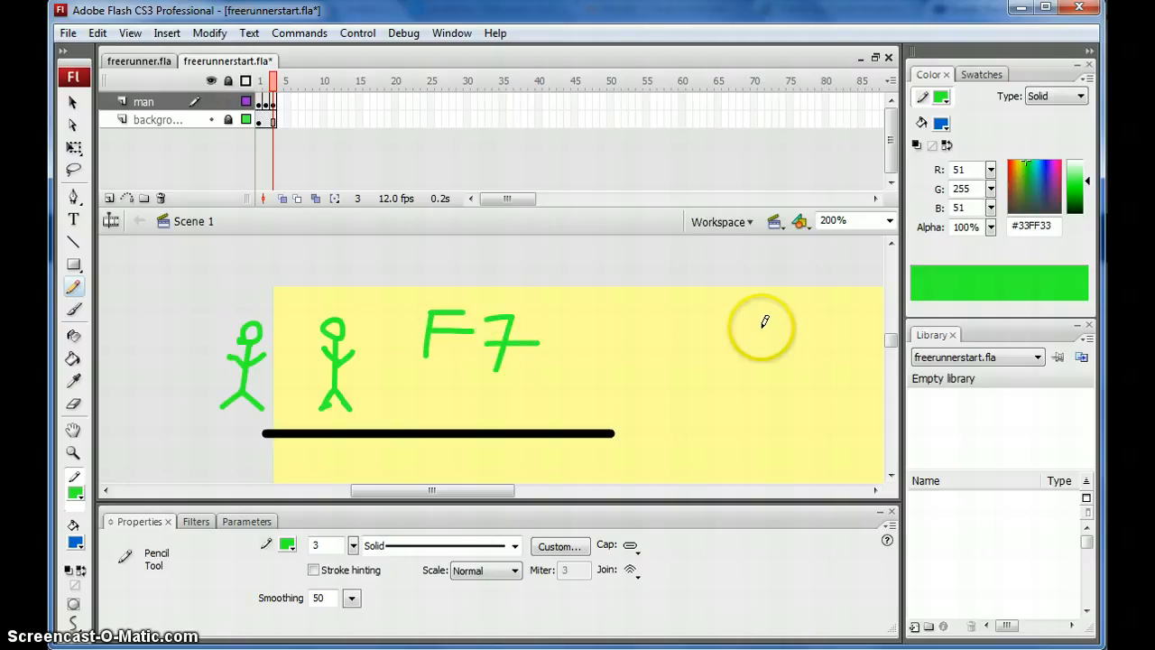
{"action": "key", "text": "ctrl+z"}
{"action": "key", "text": "ctrl+z"}
{"action": "key", "text": "ctrl+z"}
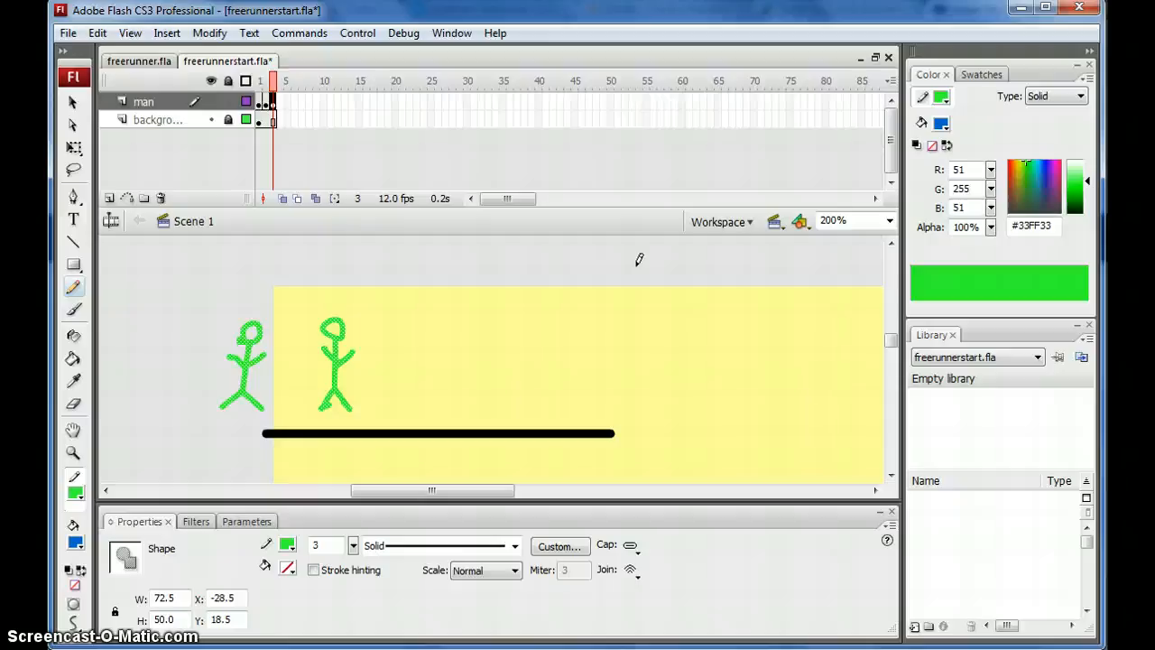
- Insert a blank keyframe at frame 4, undo the trial head drawn there, and turn on onion skinning
{"action": "key", "text": "F7"}
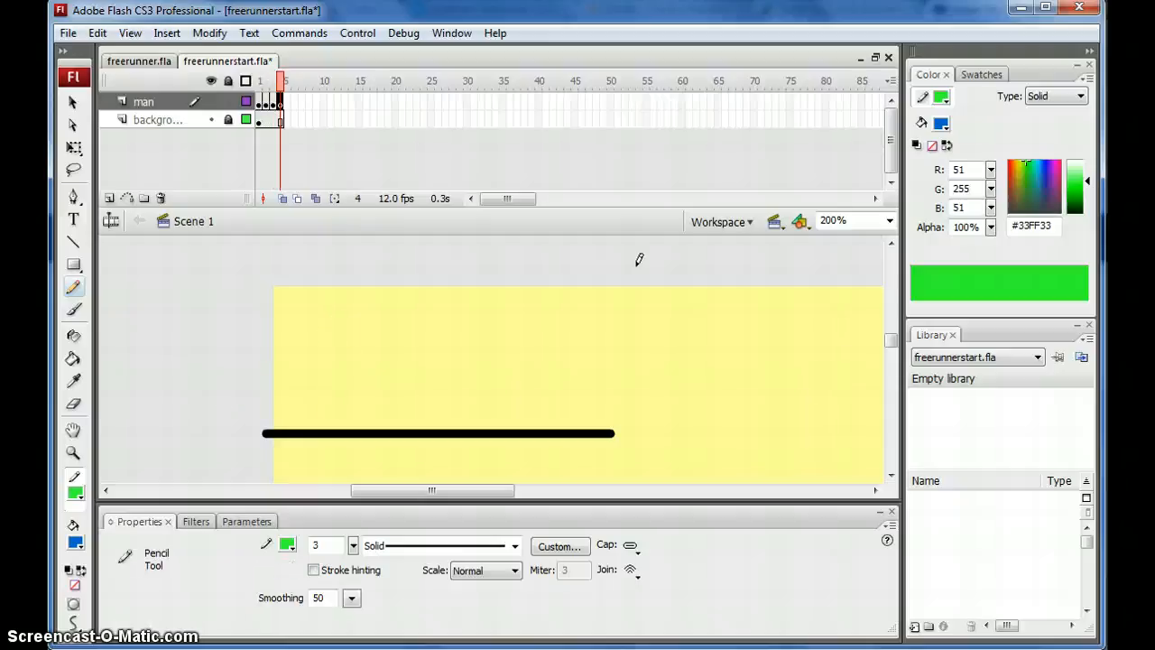
{"action": "left_click", "coordinate": [376, 323]}
{"action": "mouse_move", "coordinate": [378, 318]}
{"action": "left_mouse_down"}
{"action": "mouse_move", "coordinate": [394, 325]}
{"action": "mouse_move", "coordinate": [386, 335]}
{"action": "left_mouse_up"}
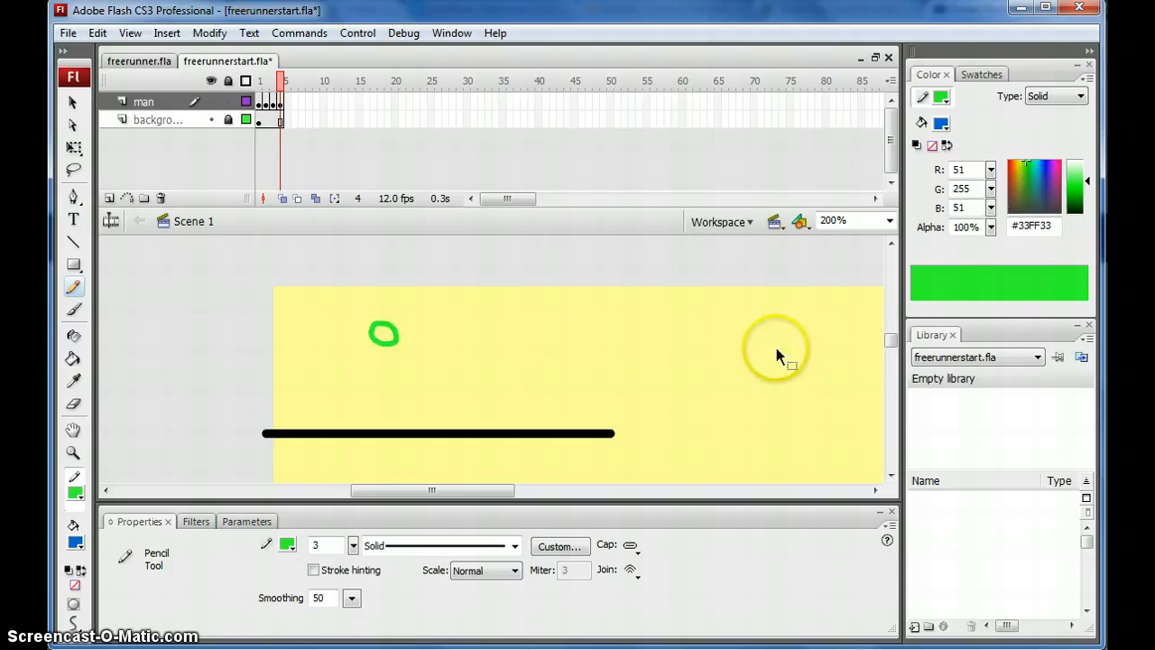
{"action": "key", "text": "ctrl+z"}
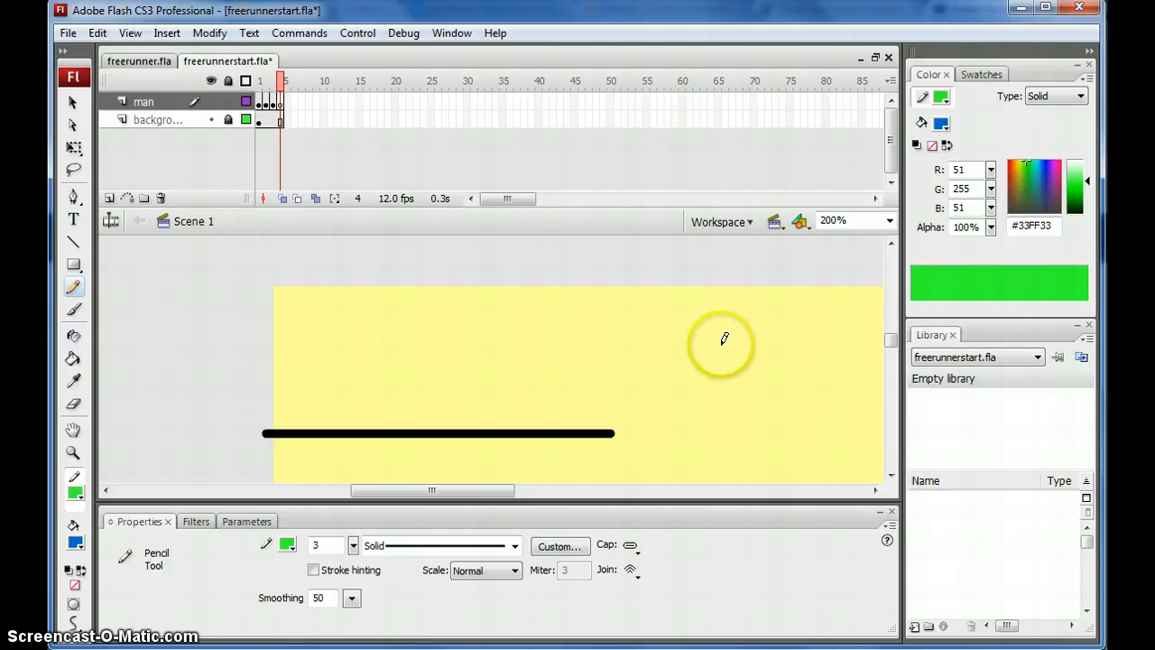
{"action": "left_click", "coordinate": [281, 199]}
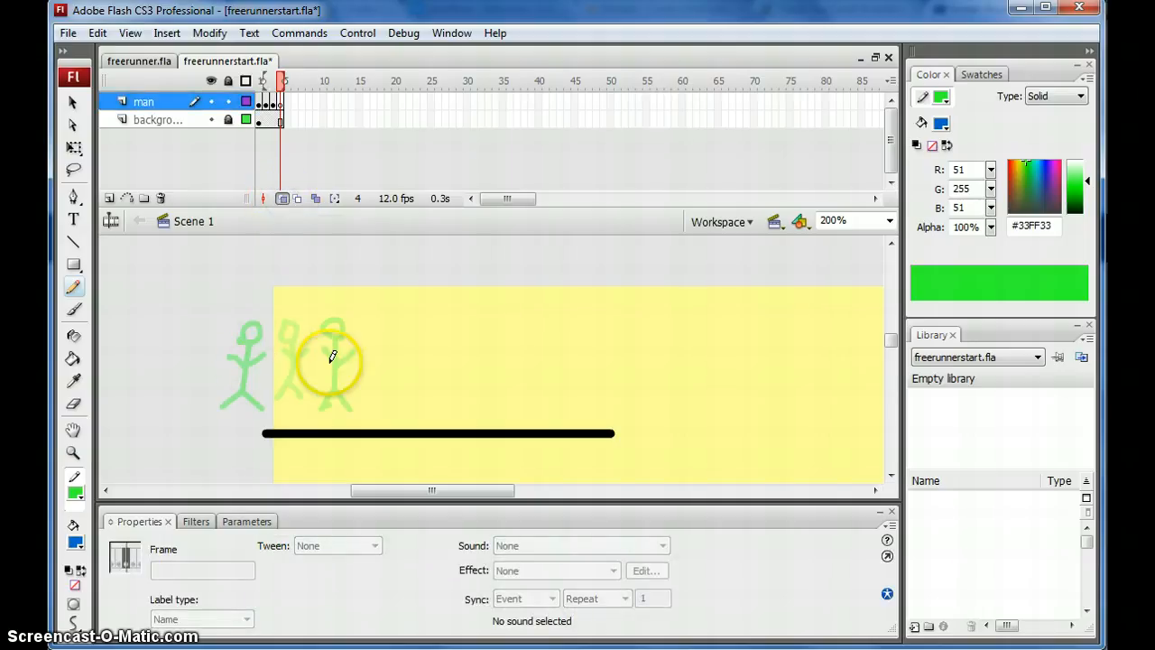
- Draw the stick man in frame 4, just right of the faded figure from frame 3
{"action": "left_click_drag", "start_coordinate": [367, 318], "coordinate": [367, 320]}
{"action": "mouse_move", "coordinate": [374, 332]}
{"action": "left_mouse_down"}
{"action": "mouse_move", "coordinate": [369, 386]}
{"action": "mouse_move", "coordinate": [350, 414]}
{"action": "mouse_move", "coordinate": [379, 413]}
{"action": "left_mouse_up"}
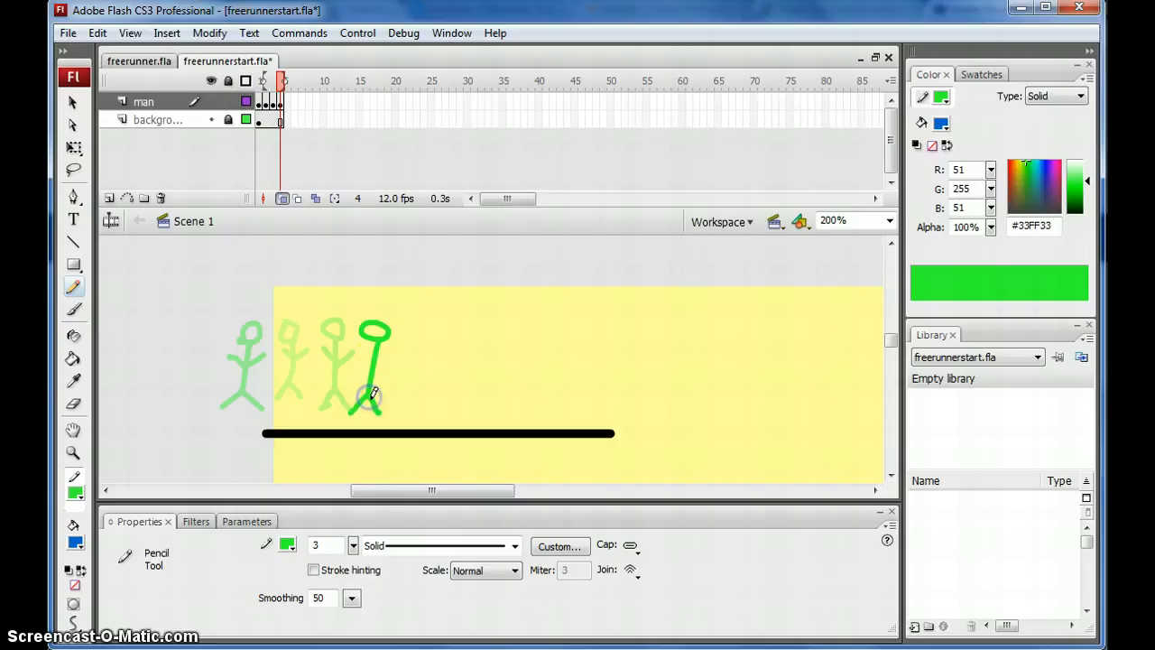
{"action": "mouse_move", "coordinate": [375, 365]}
{"action": "left_mouse_down"}
{"action": "mouse_move", "coordinate": [397, 356]}
{"action": "mouse_move", "coordinate": [361, 354]}
{"action": "mouse_move", "coordinate": [425, 340]}
{"action": "mouse_move", "coordinate": [412, 325]}
{"action": "mouse_move", "coordinate": [420, 333]}
{"action": "mouse_move", "coordinate": [424, 394]}
{"action": "mouse_move", "coordinate": [409, 413]}
{"action": "left_mouse_up"}
{"action": "left_click", "coordinate": [361, 359]}
- Insert blank keyframes at frames 5 and 6, drawing the stick man one pace further right along the platform in each
{"action": "key", "text": "F7"}
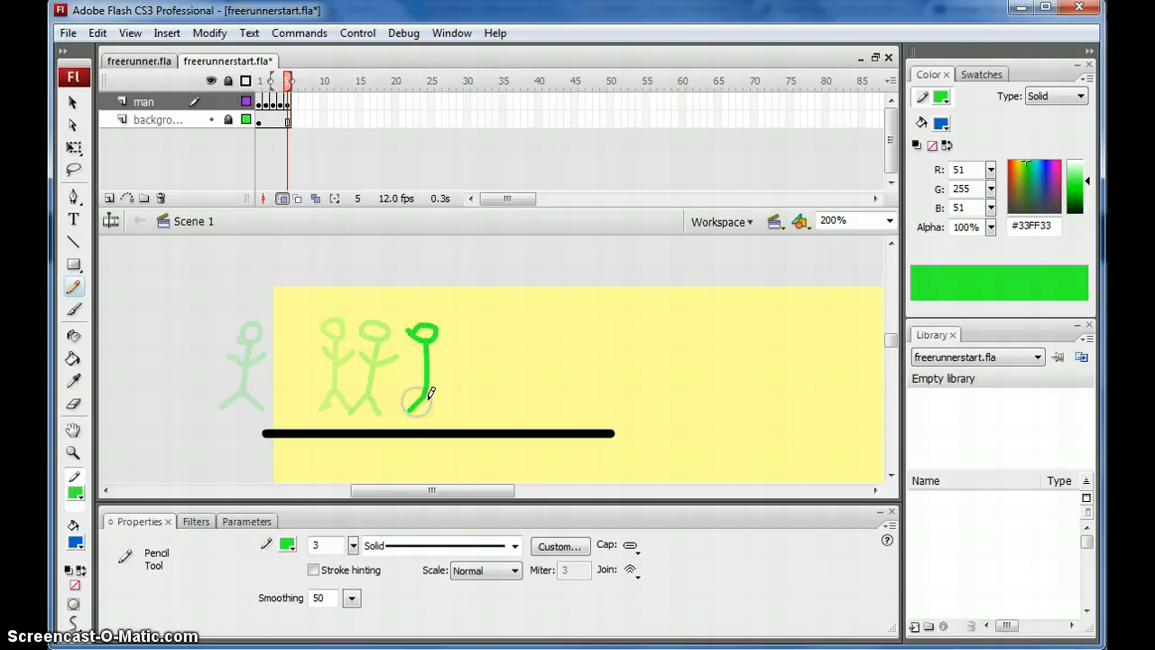
{"action": "mouse_move", "coordinate": [430, 371]}
{"action": "left_mouse_down"}
{"action": "mouse_move", "coordinate": [447, 353]}
{"action": "mouse_move", "coordinate": [402, 355]}
{"action": "left_mouse_up"}
{"action": "key", "text": "F7"}
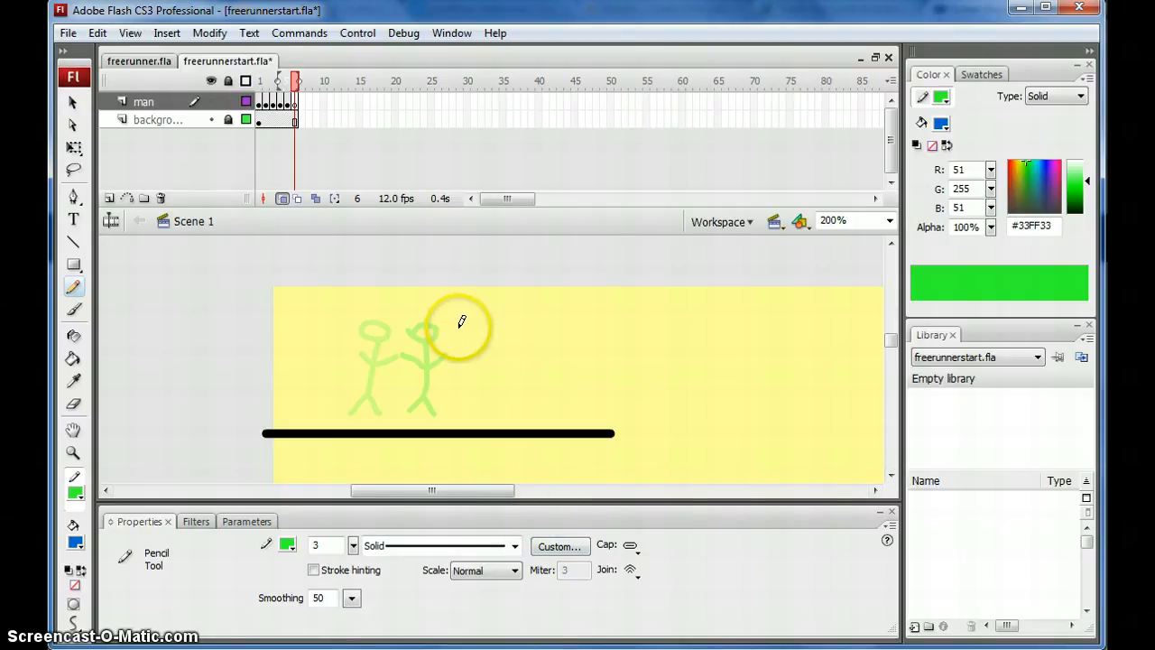
{"action": "mouse_move", "coordinate": [459, 323]}
{"action": "left_mouse_down"}
{"action": "mouse_move", "coordinate": [477, 332]}
{"action": "mouse_move", "coordinate": [473, 398]}
{"action": "mouse_move", "coordinate": [446, 421]}
{"action": "left_mouse_up"}
{"action": "mouse_move", "coordinate": [472, 381]}
{"action": "left_mouse_down"}
{"action": "mouse_move", "coordinate": [484, 361]}
{"action": "mouse_move", "coordinate": [467, 363]}
{"action": "left_mouse_up"}
- Insert a blank keyframe at frame 7 and draw two stick men side by side near the platform's right end
{"action": "key", "text": "F7"}
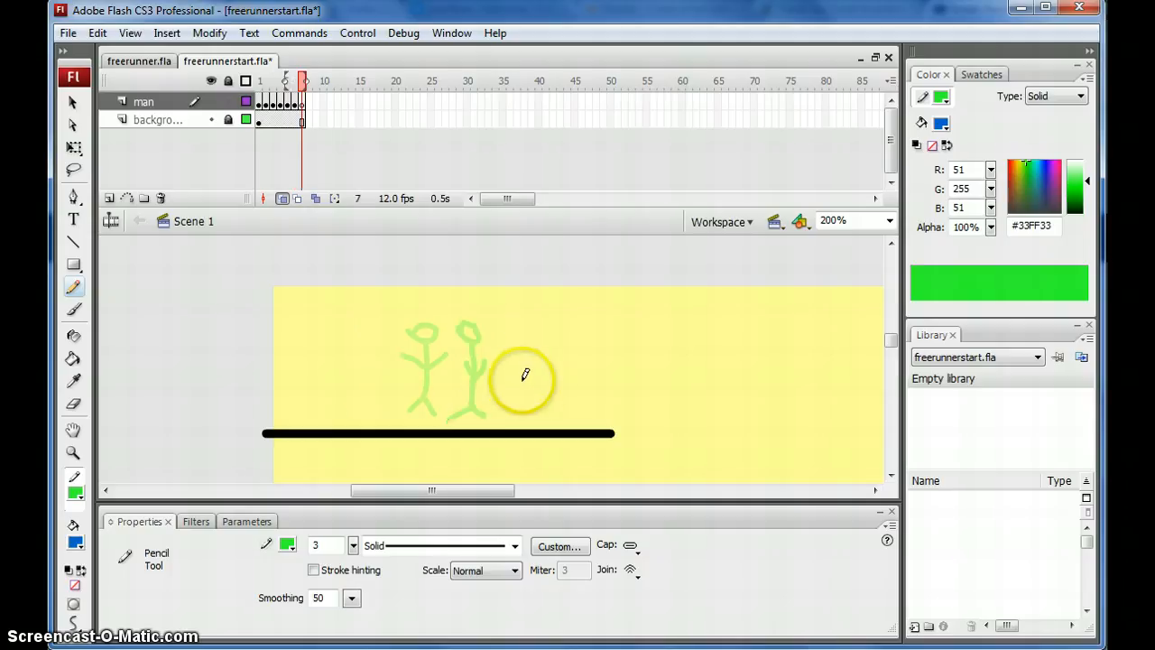
{"action": "mouse_move", "coordinate": [510, 322]}
{"action": "left_mouse_down"}
{"action": "mouse_move", "coordinate": [522, 385]}
{"action": "mouse_move", "coordinate": [507, 413]}
{"action": "mouse_move", "coordinate": [529, 411]}
{"action": "left_mouse_up"}
{"action": "mouse_move", "coordinate": [522, 368]}
{"action": "left_mouse_down"}
{"action": "mouse_move", "coordinate": [539, 346]}
{"action": "mouse_move", "coordinate": [515, 363]}
{"action": "mouse_move", "coordinate": [508, 352]}
{"action": "mouse_move", "coordinate": [559, 329]}
{"action": "mouse_move", "coordinate": [562, 403]}
{"action": "mouse_move", "coordinate": [533, 420]}
{"action": "mouse_move", "coordinate": [577, 424]}
{"action": "left_mouse_up"}
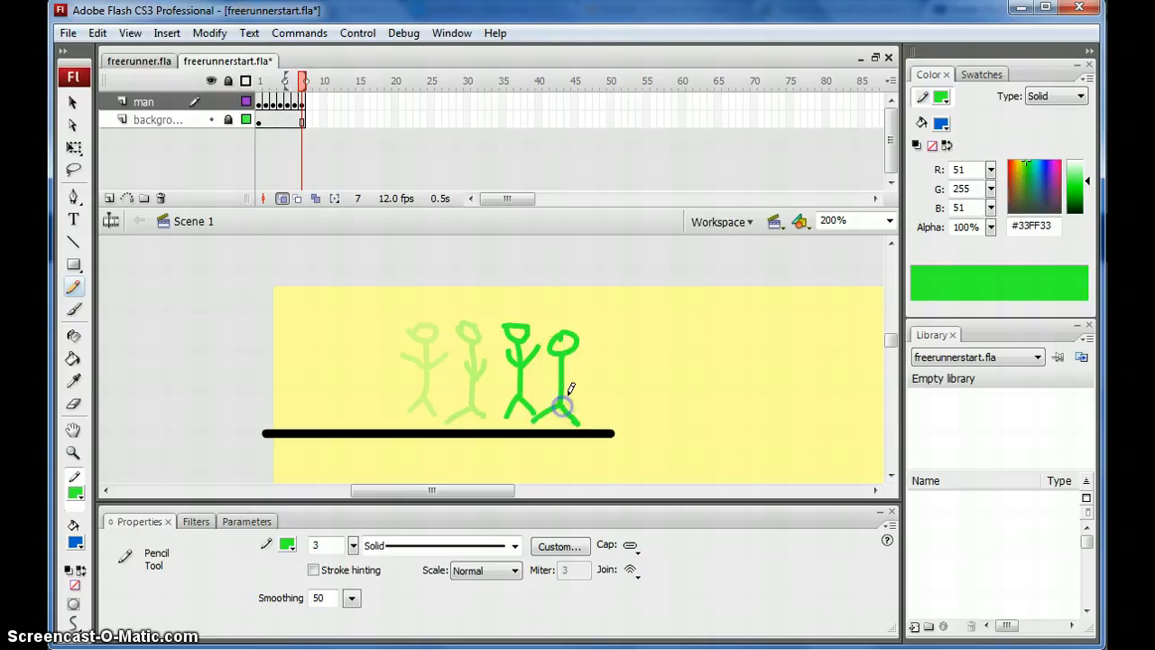
{"action": "mouse_move", "coordinate": [560, 376]}
{"action": "left_mouse_down"}
{"action": "mouse_move", "coordinate": [584, 363]}
{"action": "mouse_move", "coordinate": [554, 377]}
{"action": "mouse_move", "coordinate": [547, 361]}
{"action": "left_mouse_up"}
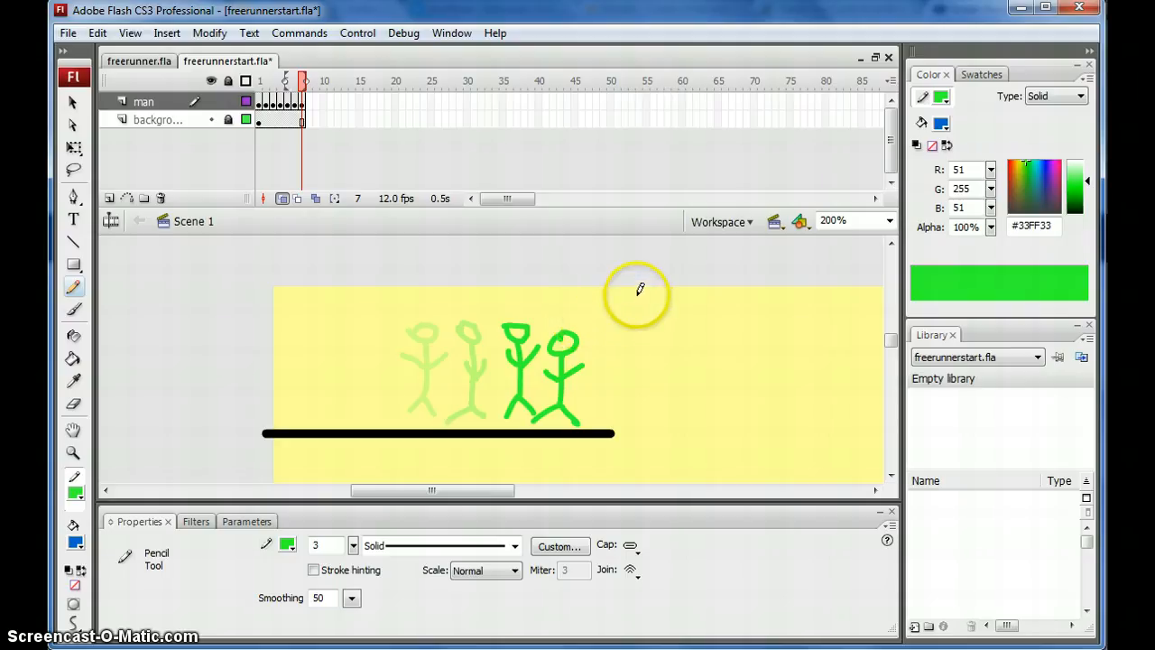
- Undo the strokes of the second stick man in frame 7, leaving only the first one
{"action": "key", "text": "ctrl+z"}
{"action": "key", "text": "ctrl+z"}
{"action": "key", "text": "ctrl+z"}
{"action": "key", "text": "ctrl+z"}
{"action": "key", "text": "ctrl+z"}
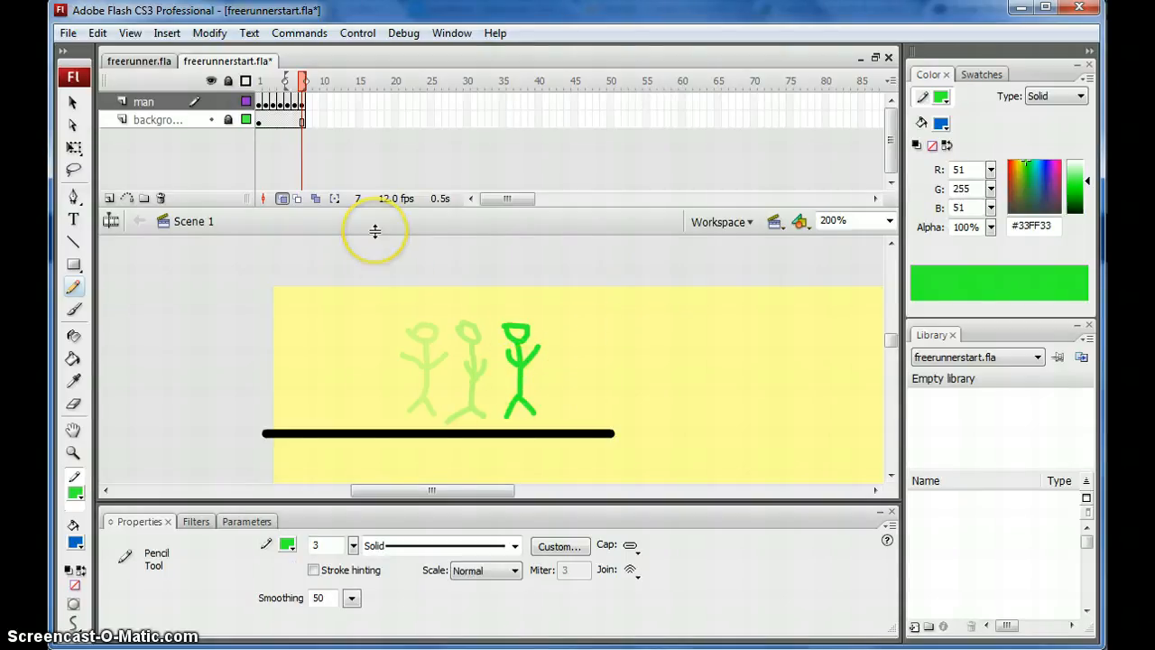
- Insert blank keyframes at frames 8 and 9, drawing the stick man nearing the platform's right end and then leaning forward at its edge
{"action": "key", "text": "F7"}
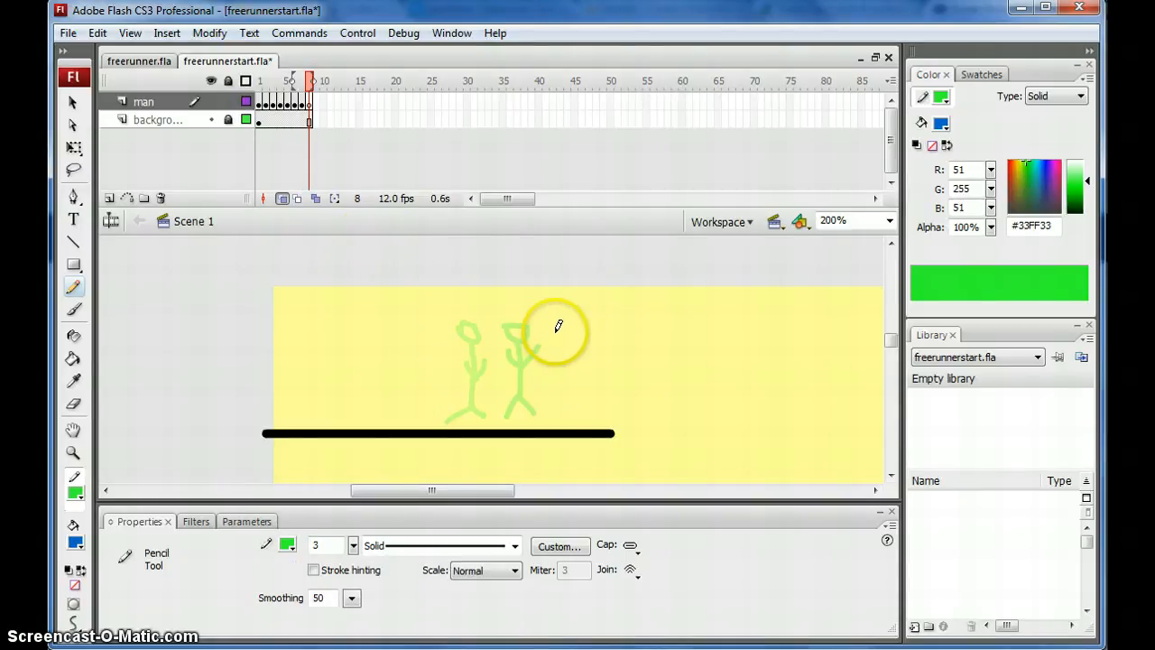
{"action": "mouse_move", "coordinate": [561, 329]}
{"action": "left_mouse_down"}
{"action": "mouse_move", "coordinate": [580, 317]}
{"action": "mouse_move", "coordinate": [568, 407]}
{"action": "left_mouse_up"}
{"action": "mouse_move", "coordinate": [568, 407]}
{"action": "left_mouse_down"}
{"action": "mouse_move", "coordinate": [552, 420]}
{"action": "mouse_move", "coordinate": [574, 419]}
{"action": "left_mouse_up"}
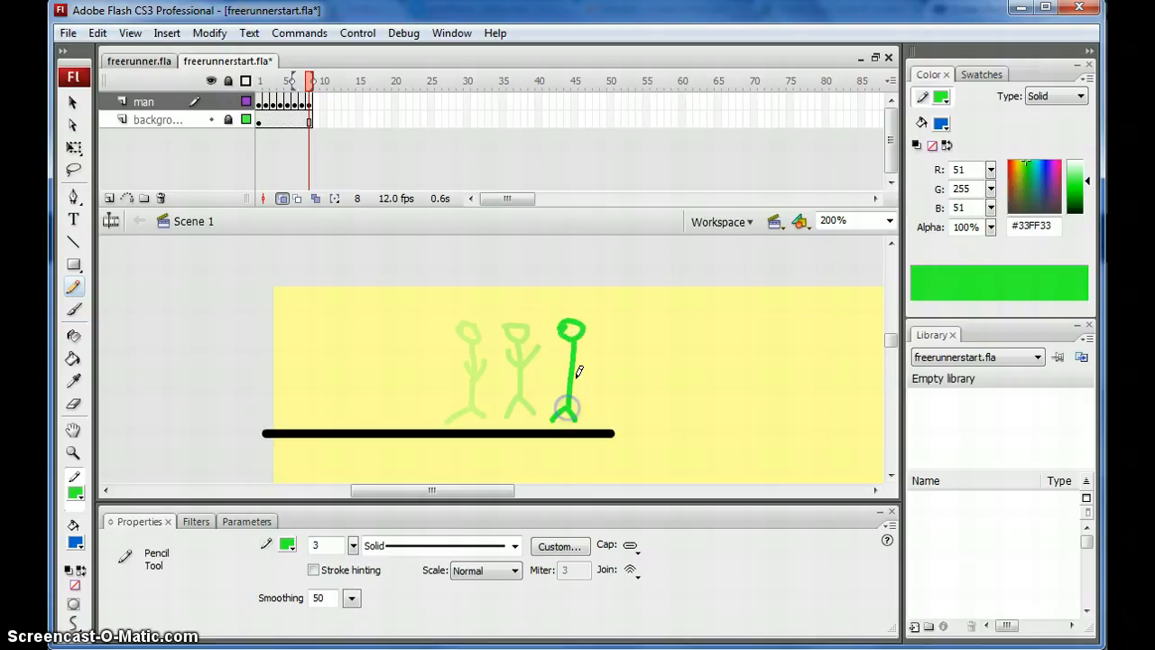
{"action": "mouse_move", "coordinate": [571, 370]}
{"action": "left_mouse_down"}
{"action": "mouse_move", "coordinate": [586, 360]}
{"action": "mouse_move", "coordinate": [551, 354]}
{"action": "left_mouse_up"}
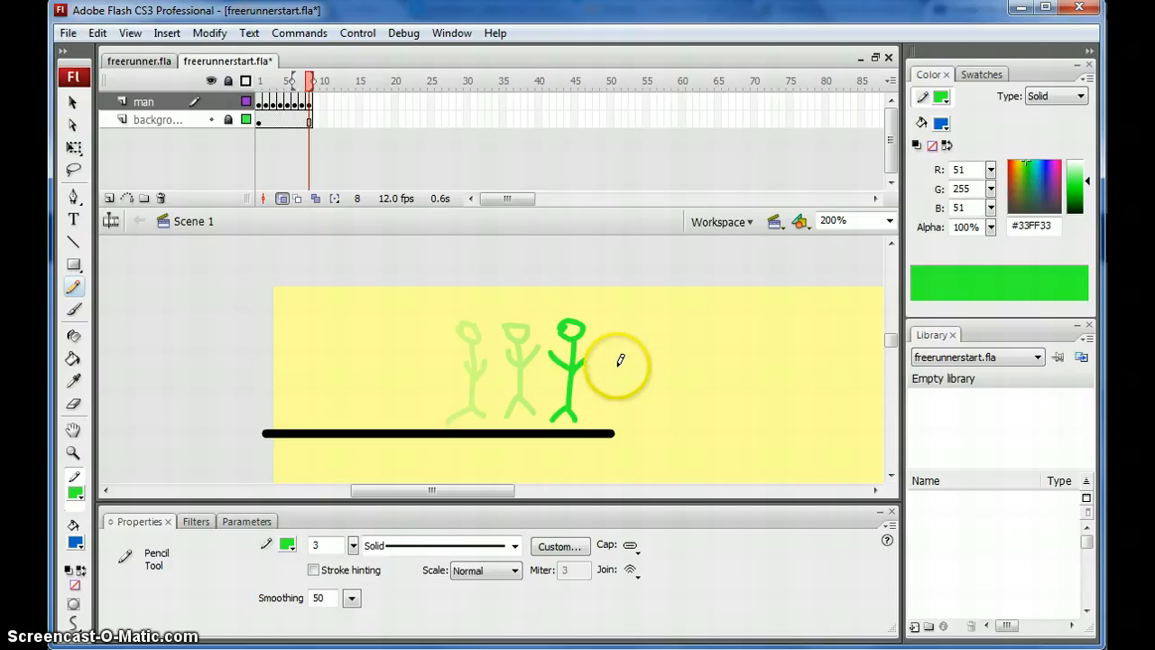
{"action": "key", "text": "F7"}
{"action": "mouse_move", "coordinate": [600, 345]}
{"action": "left_mouse_down"}
{"action": "mouse_move", "coordinate": [631, 354]}
{"action": "mouse_move", "coordinate": [602, 352]}
{"action": "mouse_move", "coordinate": [614, 360]}
{"action": "mouse_move", "coordinate": [590, 418]}
{"action": "mouse_move", "coordinate": [599, 409]}
{"action": "mouse_move", "coordinate": [612, 425]}
{"action": "mouse_move", "coordinate": [605, 389]}
{"action": "left_mouse_up"}
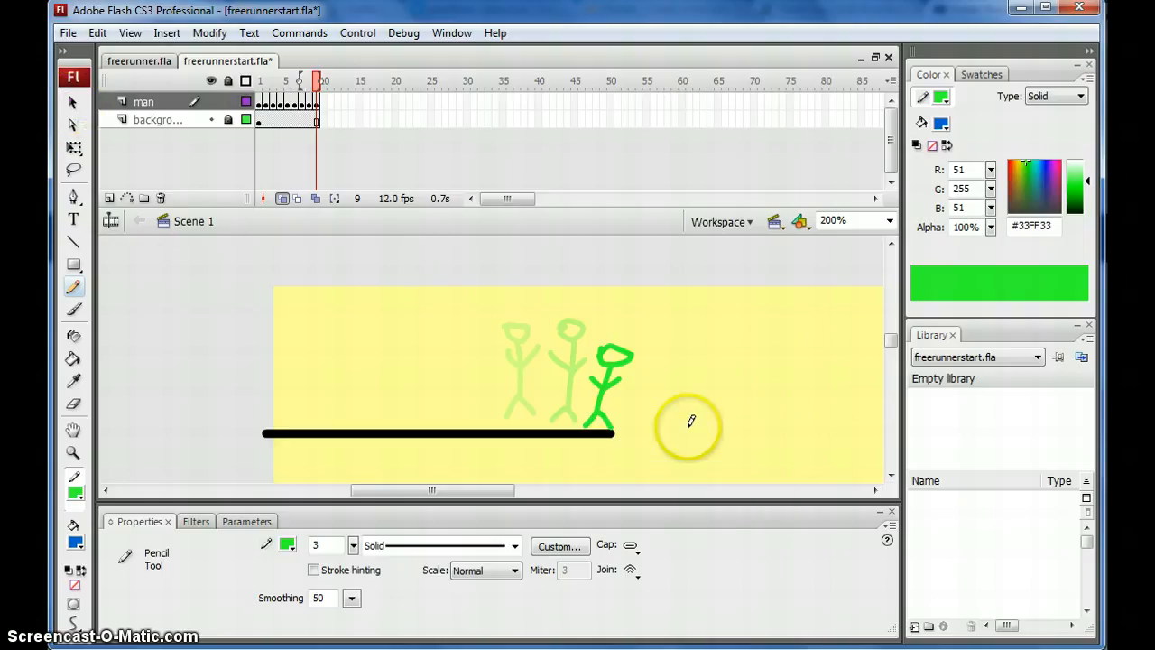
- Try reshaping the leaning man in frame 9, undo that change, and undo his arm strokes
{"action": "left_click", "coordinate": [73, 102]}
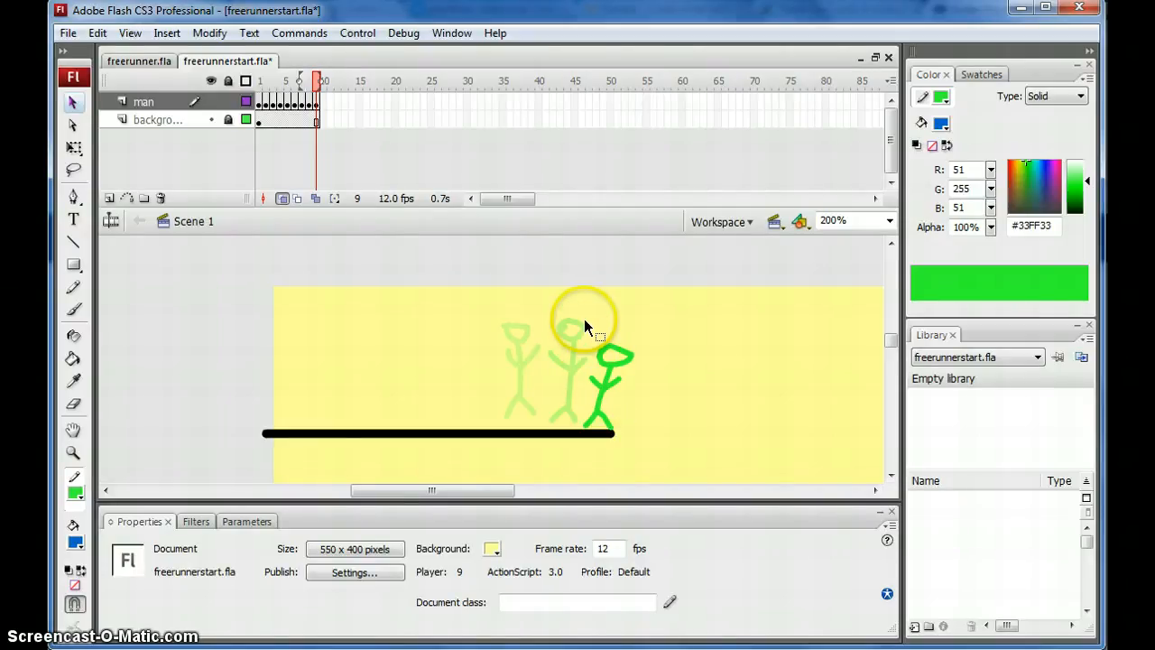
{"action": "left_click_drag", "start_coordinate": [578, 328], "coordinate": [657, 435]}
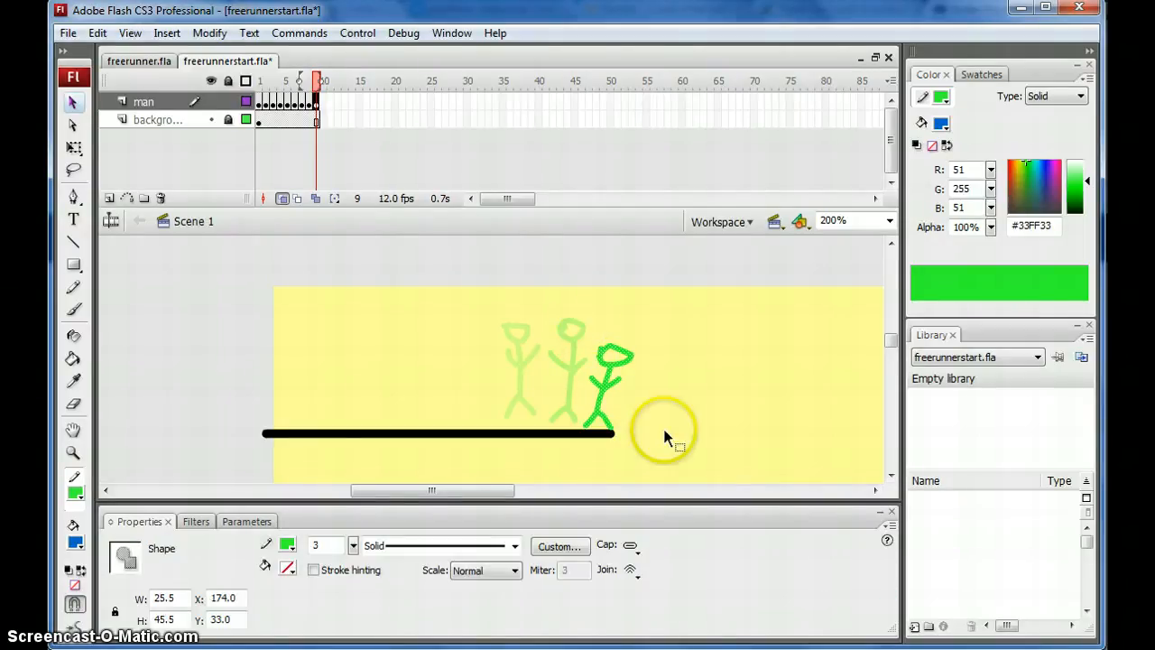
{"action": "left_click", "coordinate": [632, 407]}
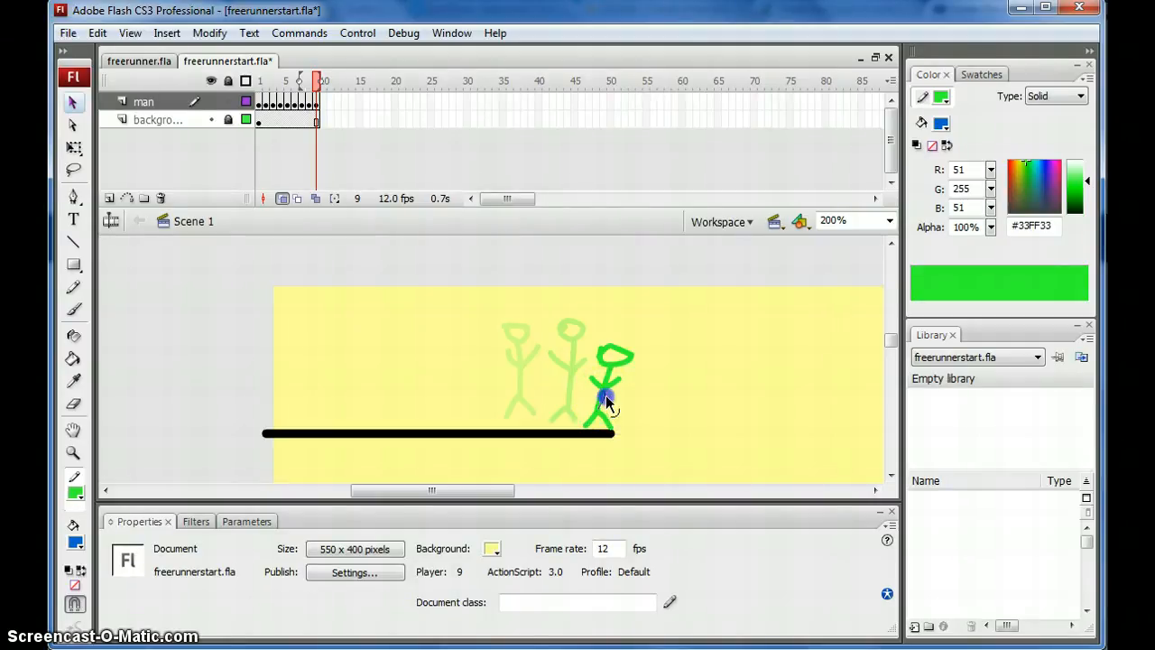
{"action": "left_click_drag", "start_coordinate": [616, 395], "coordinate": [615, 398]}
{"action": "key", "text": "ctrl+z"}
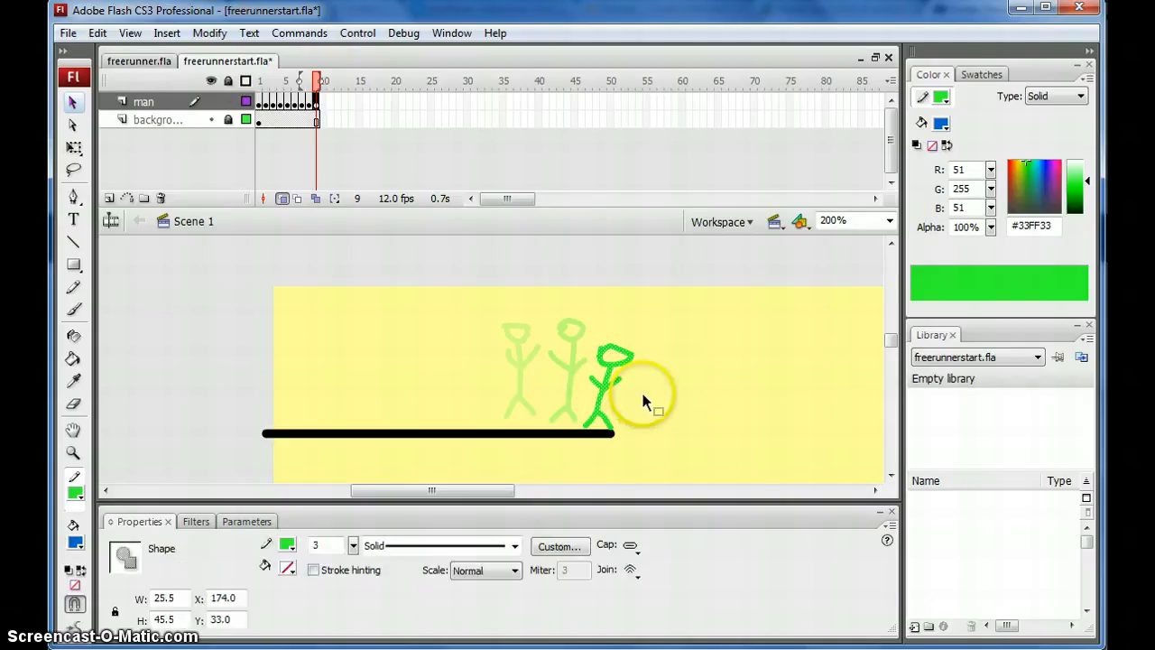
{"action": "key", "text": "ctrl+z"}
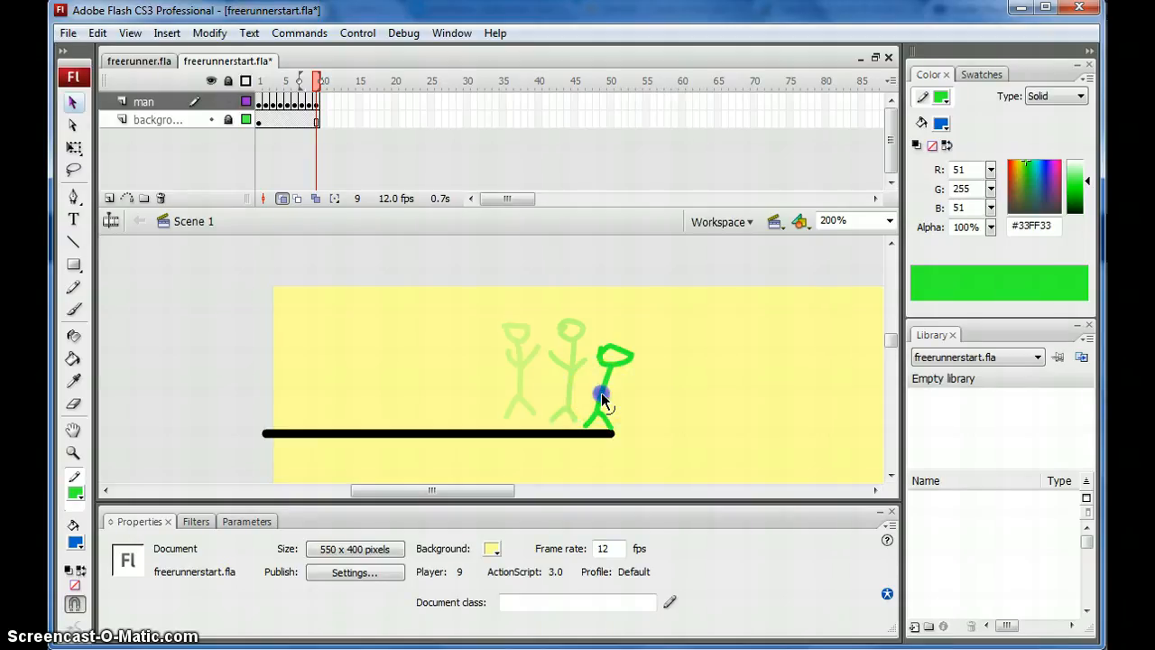
- Bend the frame 9 man's body and legs into a crouch, then redraw his arms and bend them
{"action": "mouse_move", "coordinate": [600, 393]}
{"action": "left_mouse_down"}
{"action": "mouse_move", "coordinate": [612, 397]}
{"action": "mouse_move", "coordinate": [595, 421]}
{"action": "mouse_move", "coordinate": [612, 401]}
{"action": "left_mouse_up"}
{"action": "left_click", "coordinate": [605, 418]}
{"action": "left_click", "coordinate": [74, 286]}
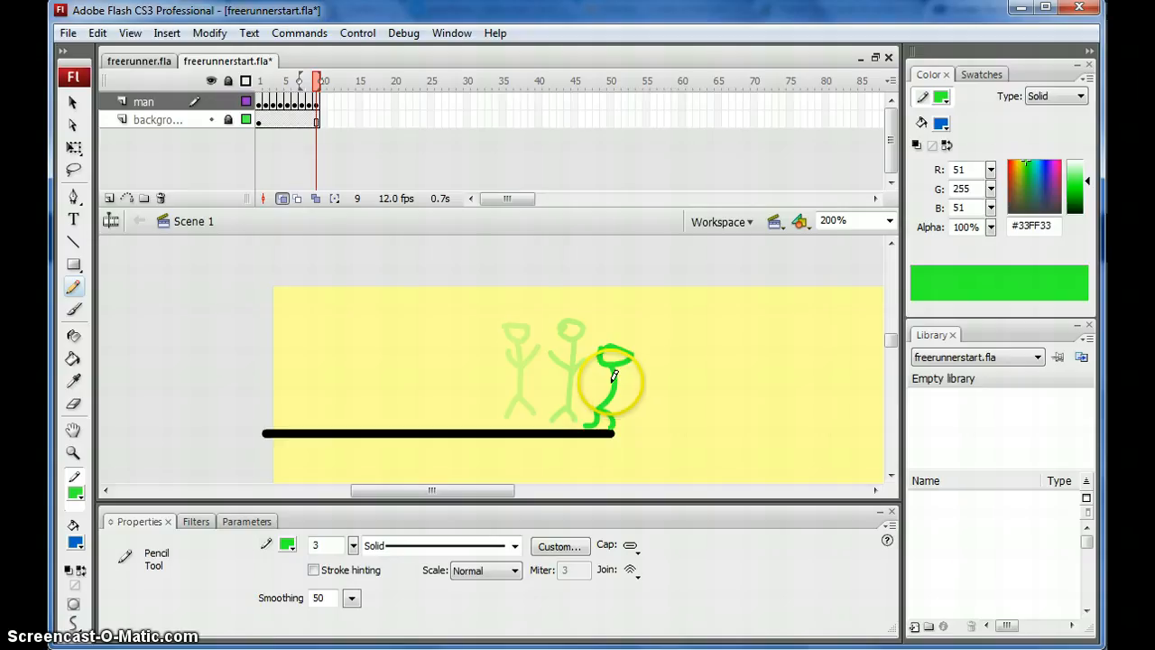
{"action": "mouse_move", "coordinate": [611, 382]}
{"action": "left_mouse_down"}
{"action": "mouse_move", "coordinate": [630, 398]}
{"action": "mouse_move", "coordinate": [590, 399]}
{"action": "left_mouse_up"}
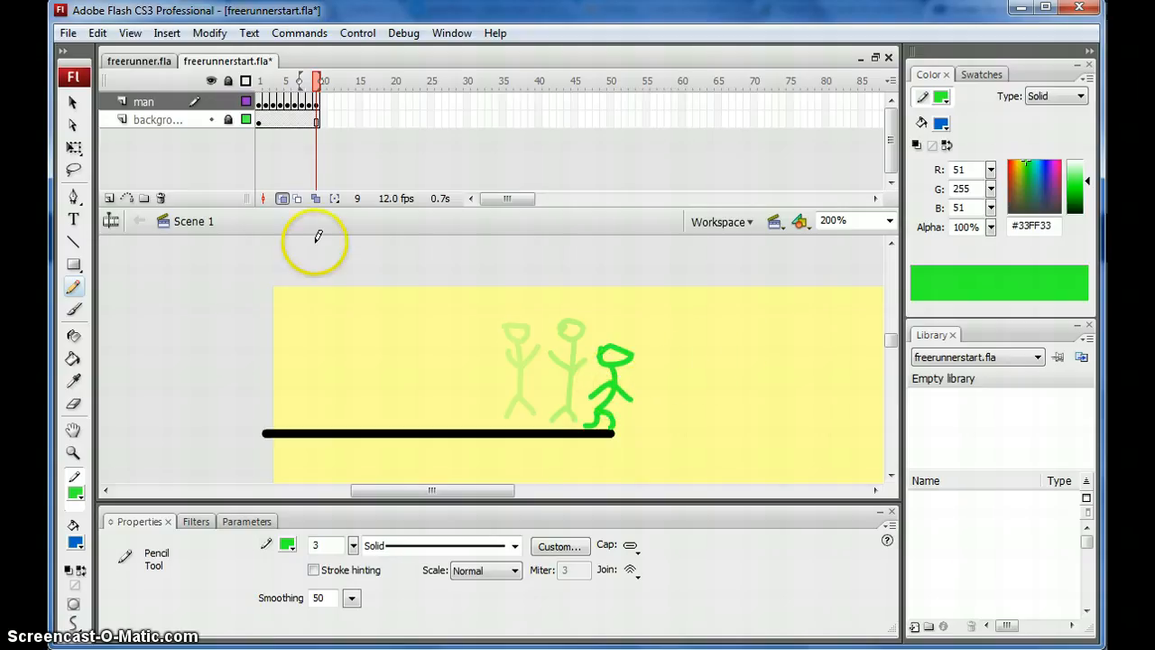
{"action": "left_click", "coordinate": [71, 104]}
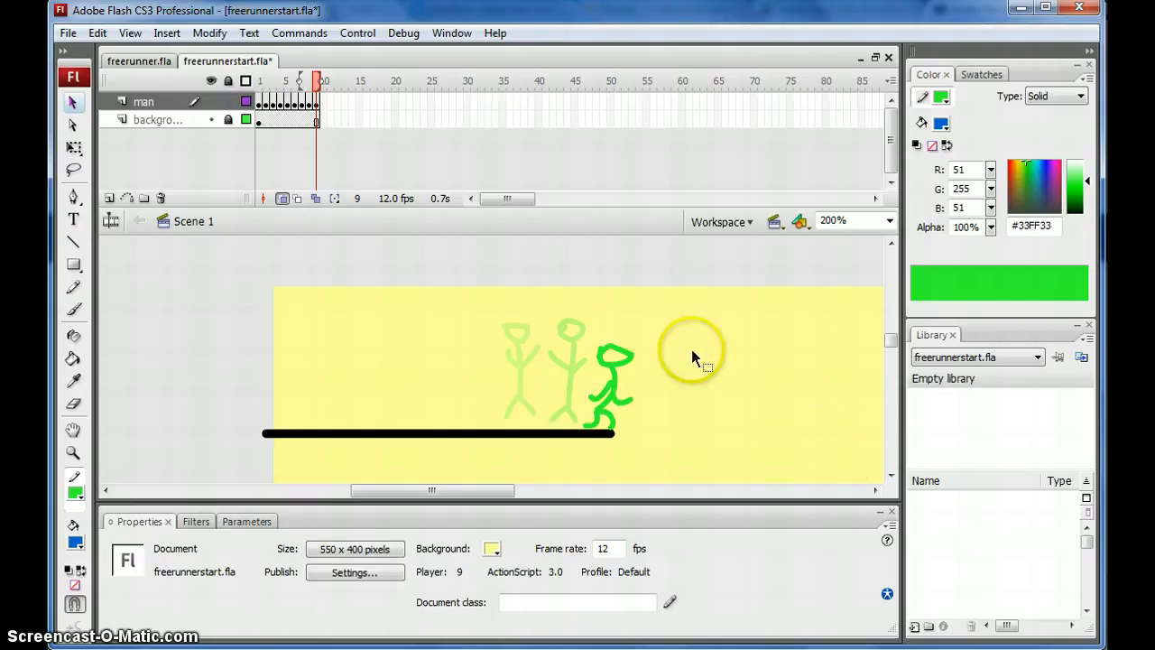
- Insert a blank keyframe at frame 10 and draw the stick man in mid-air just past the platform's right end
{"action": "key", "text": "F7"}
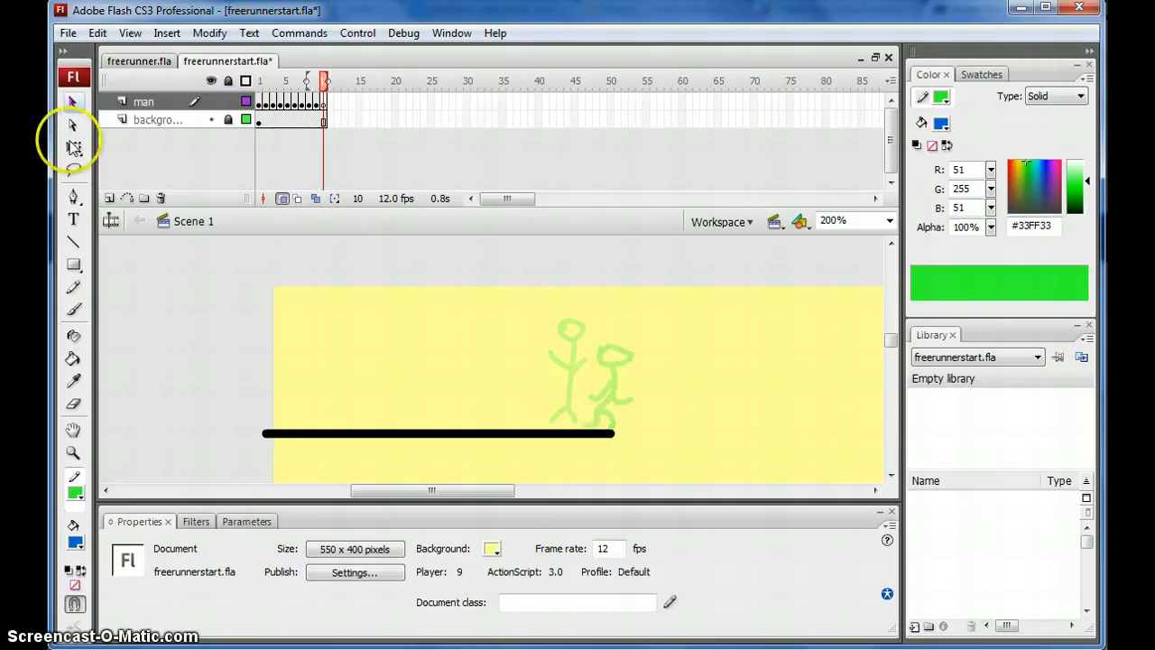
{"action": "left_click", "coordinate": [73, 287]}
{"action": "mouse_move", "coordinate": [684, 335]}
{"action": "left_mouse_down"}
{"action": "mouse_move", "coordinate": [665, 341]}
{"action": "mouse_move", "coordinate": [655, 423]}
{"action": "mouse_move", "coordinate": [662, 413]}
{"action": "left_mouse_up"}
{"action": "mouse_move", "coordinate": [672, 364]}
{"action": "left_mouse_down"}
{"action": "mouse_move", "coordinate": [688, 388]}
{"action": "mouse_move", "coordinate": [672, 363]}
{"action": "mouse_move", "coordinate": [657, 384]}
{"action": "left_mouse_up"}
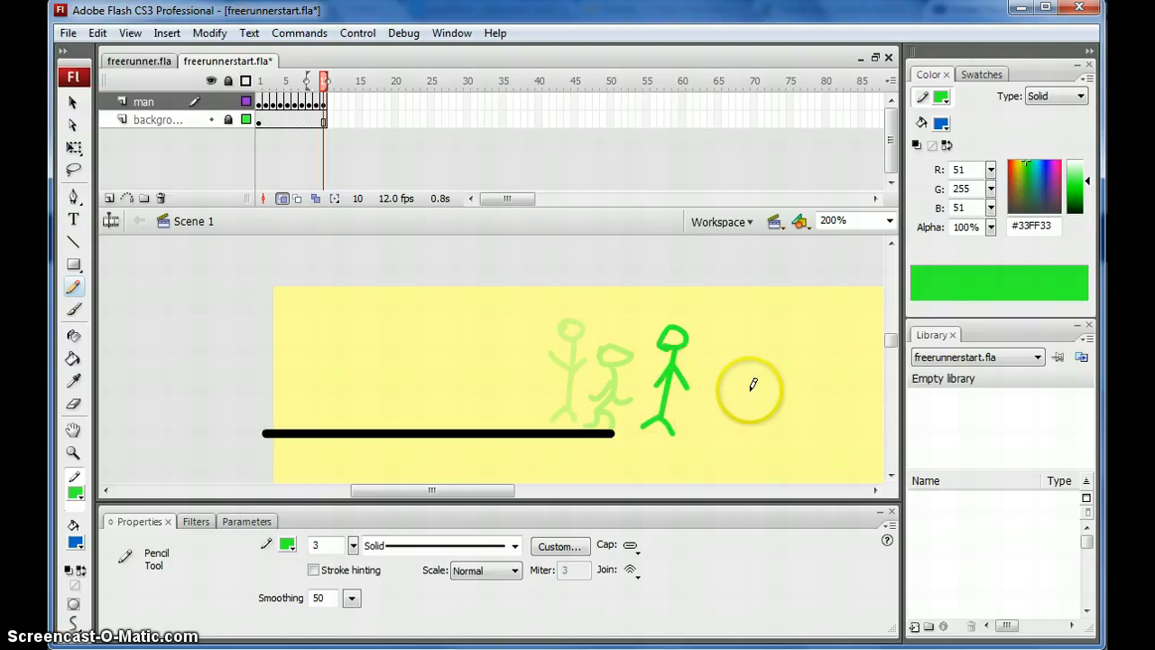
- Insert a blank keyframe at frame 11 and draw the stick man falling, lower and further right than in frame 10
{"action": "key", "text": "F7"}
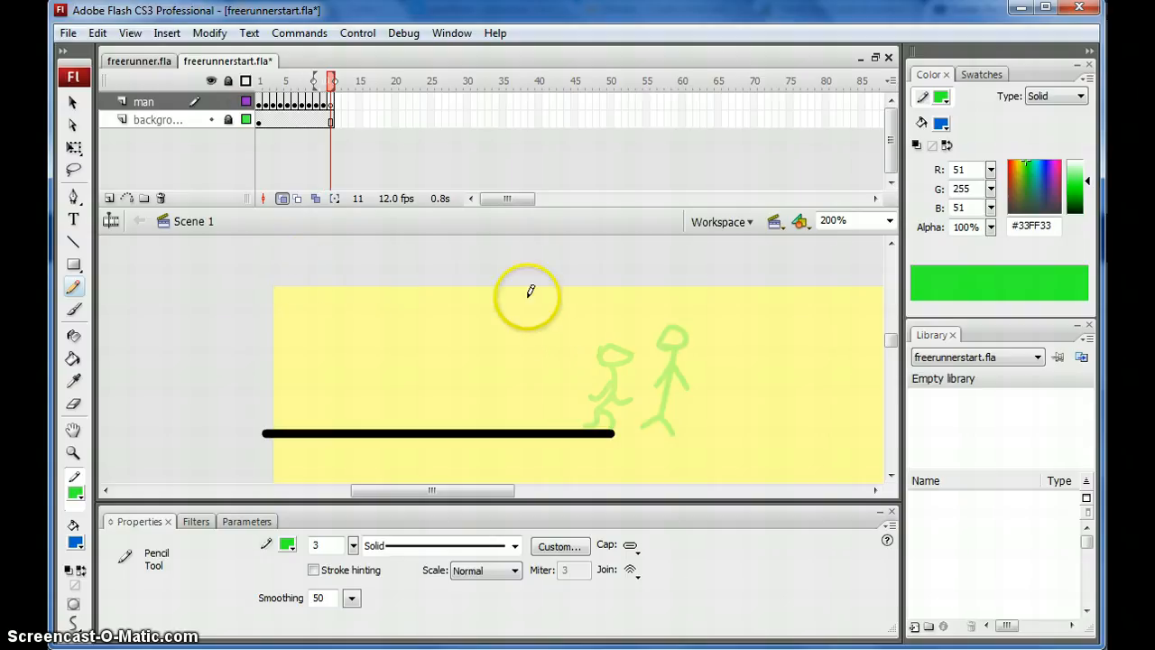
{"action": "left_click", "coordinate": [720, 390]}
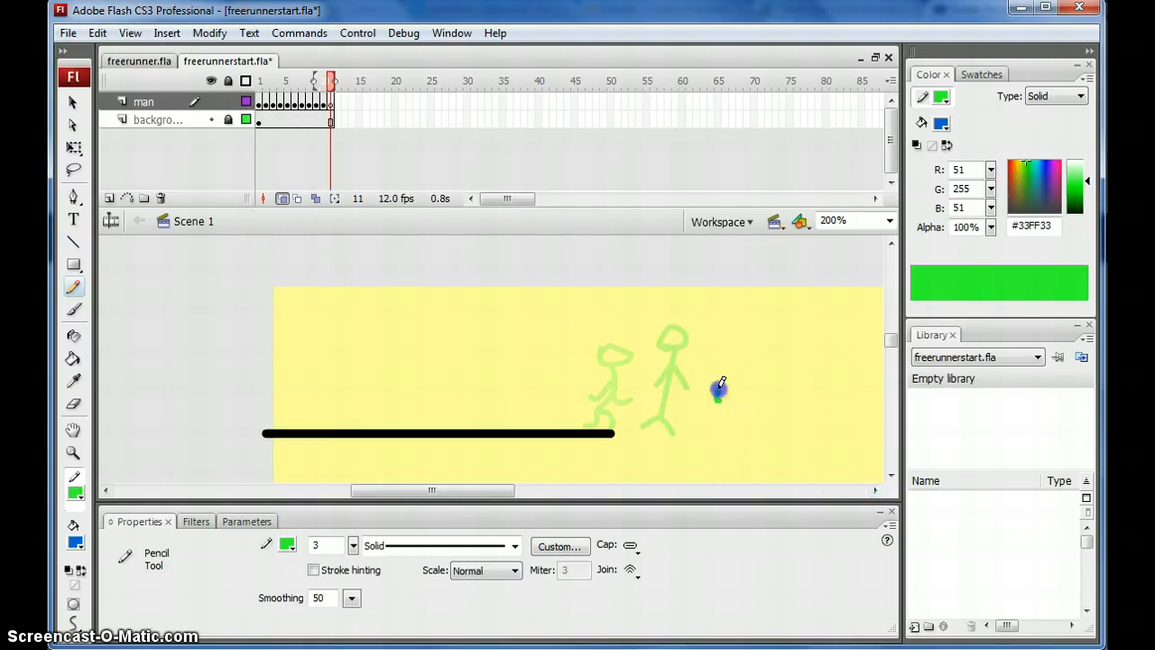
{"action": "mouse_move", "coordinate": [721, 382]}
{"action": "left_mouse_down"}
{"action": "mouse_move", "coordinate": [729, 395]}
{"action": "mouse_move", "coordinate": [709, 463]}
{"action": "left_mouse_up"}
{"action": "mouse_move", "coordinate": [729, 416]}
{"action": "left_mouse_down"}
{"action": "mouse_move", "coordinate": [721, 426]}
{"action": "mouse_move", "coordinate": [747, 408]}
{"action": "mouse_move", "coordinate": [701, 413]}
{"action": "left_mouse_up"}
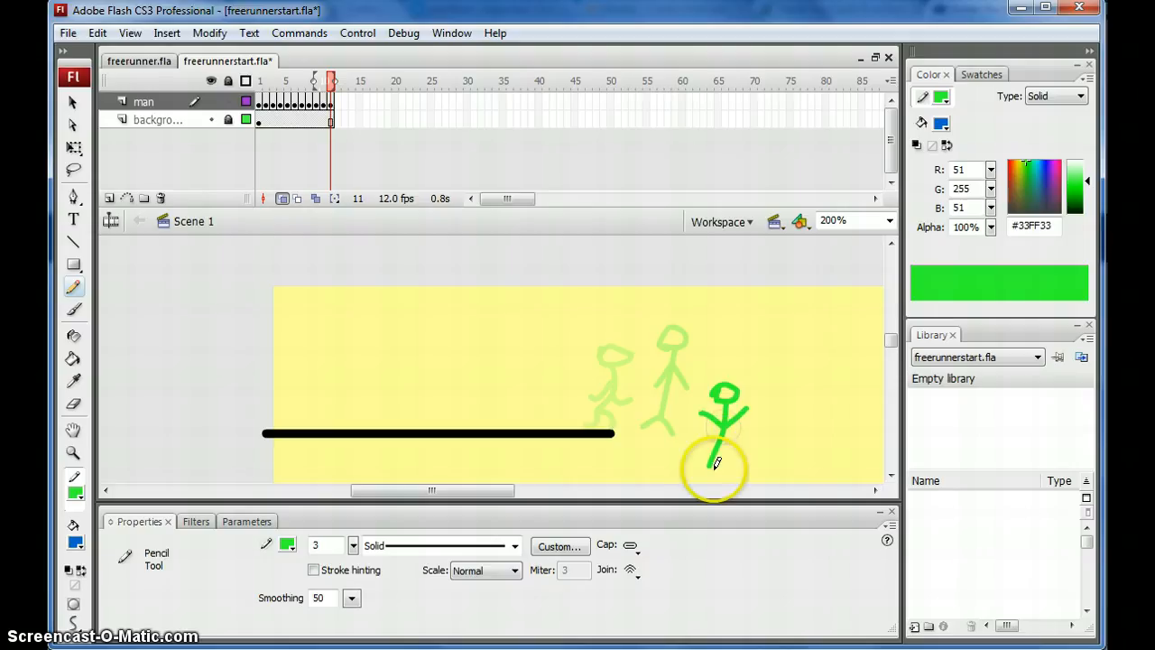
{"action": "left_click", "coordinate": [707, 461]}
{"action": "left_click_drag", "start_coordinate": [707, 462], "coordinate": [686, 472]}
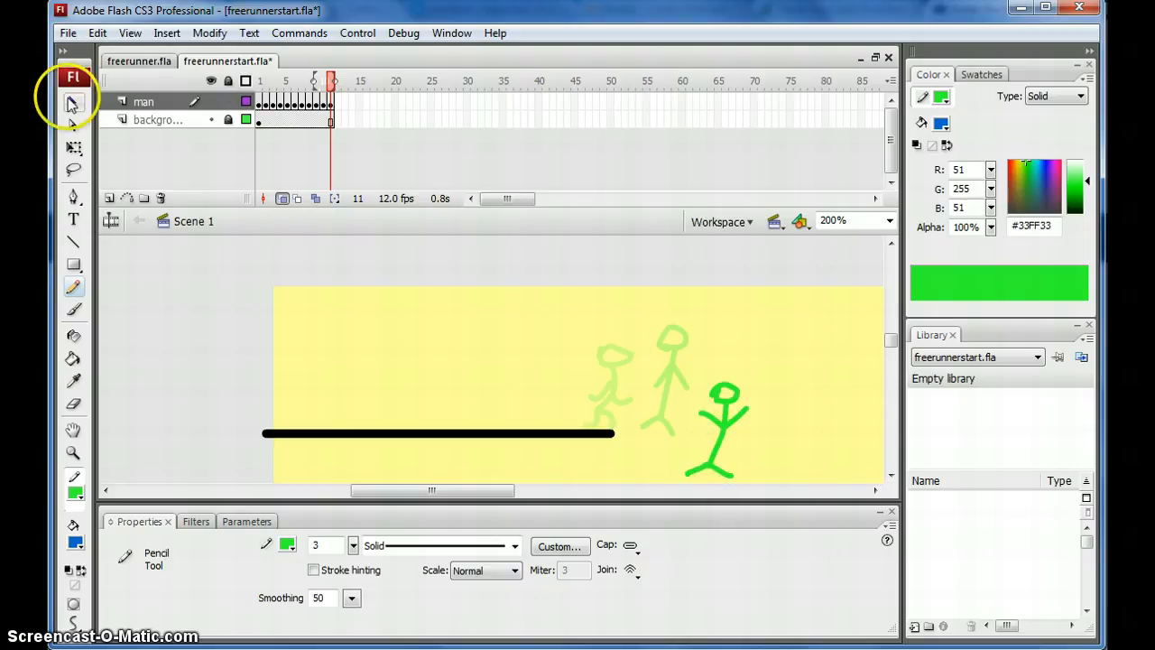
- Curve the legs and arms of the falling man in frame 11 with the Selection tool
{"action": "left_click", "coordinate": [74, 102]}
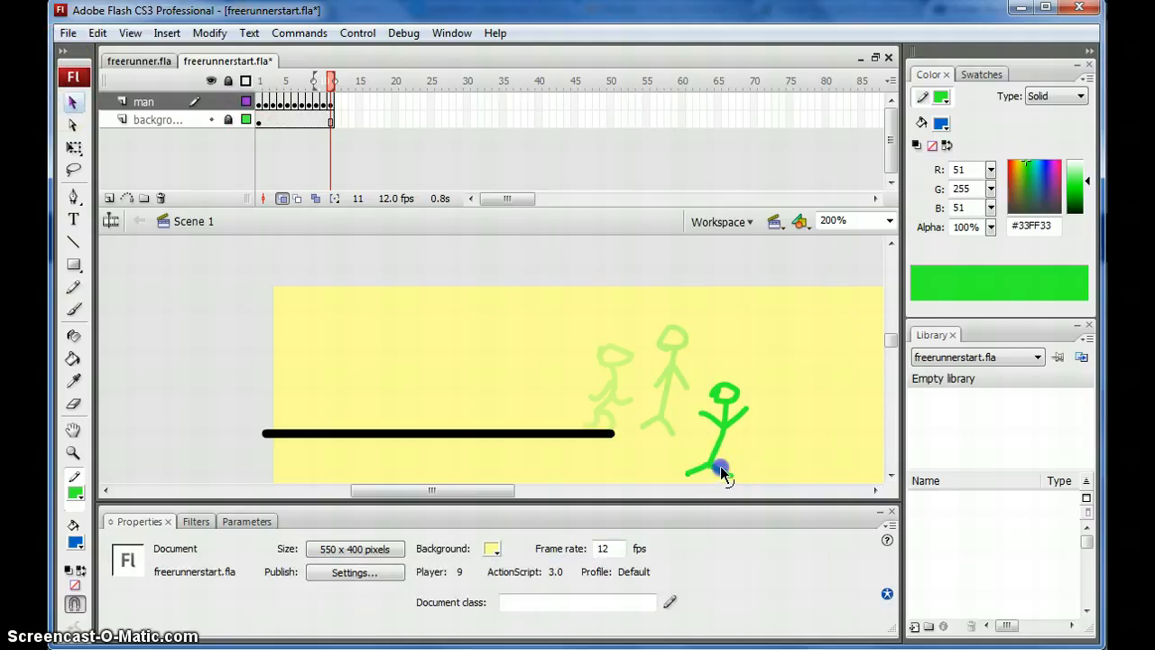
{"action": "left_click_drag", "start_coordinate": [720, 465], "coordinate": [694, 464]}
{"action": "key", "text": "ctrl+z"}
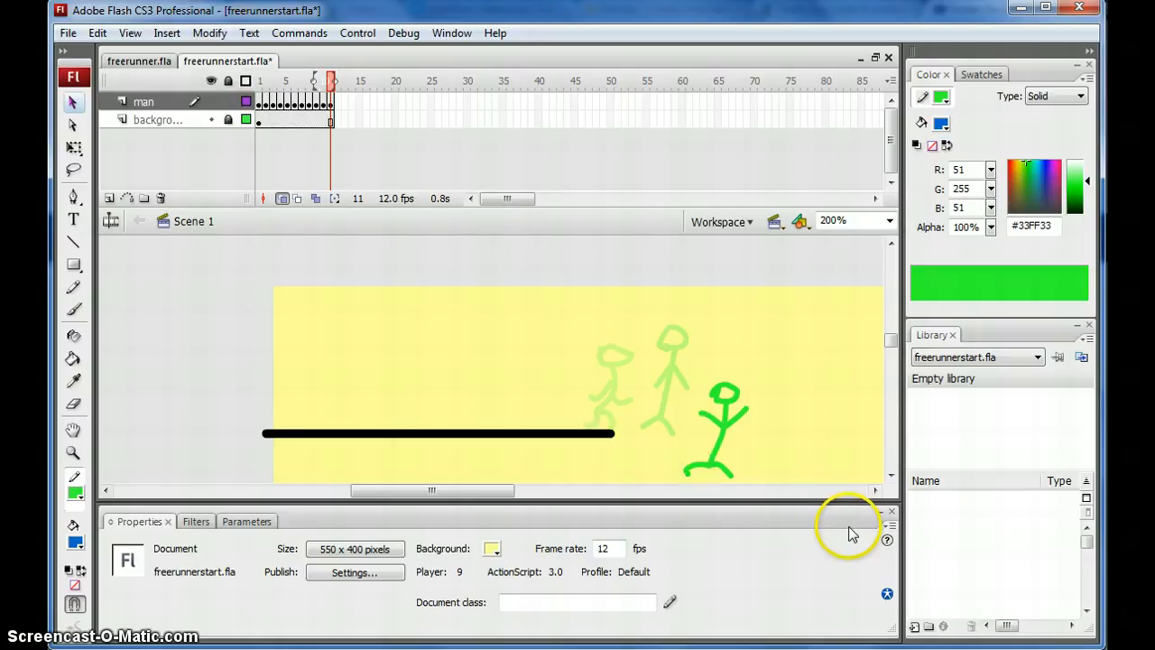
{"action": "left_click", "coordinate": [737, 417]}
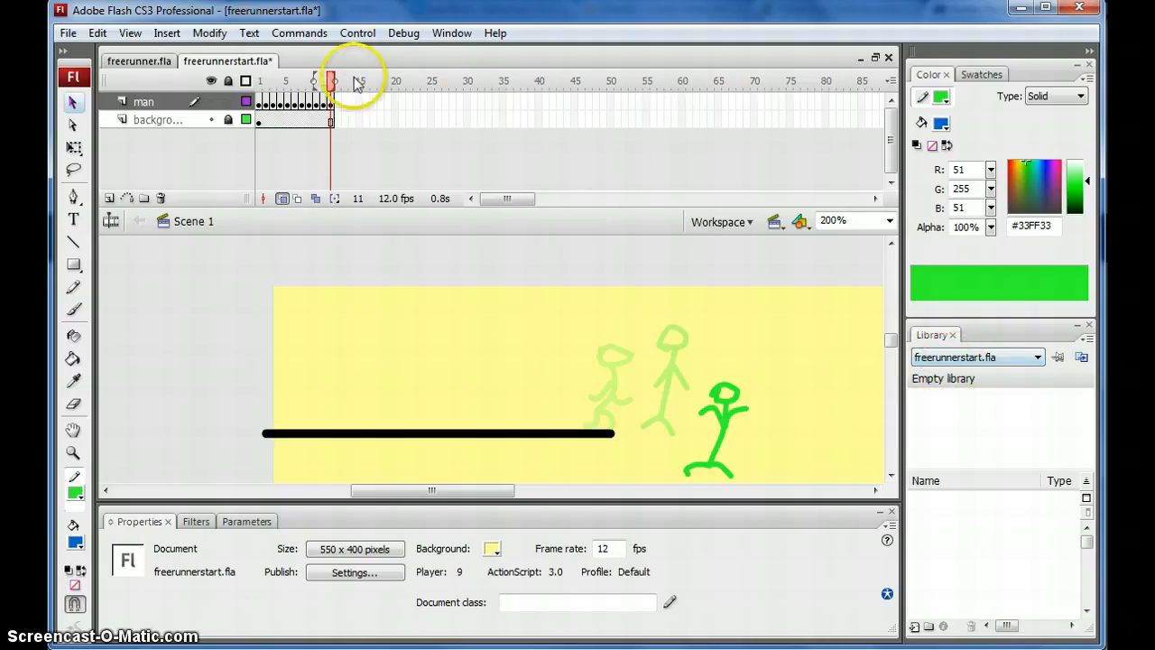
- Scrub through frames 1 to 11 to review the motion, and turn off onion skinning
{"action": "left_click", "coordinate": [333, 109]}
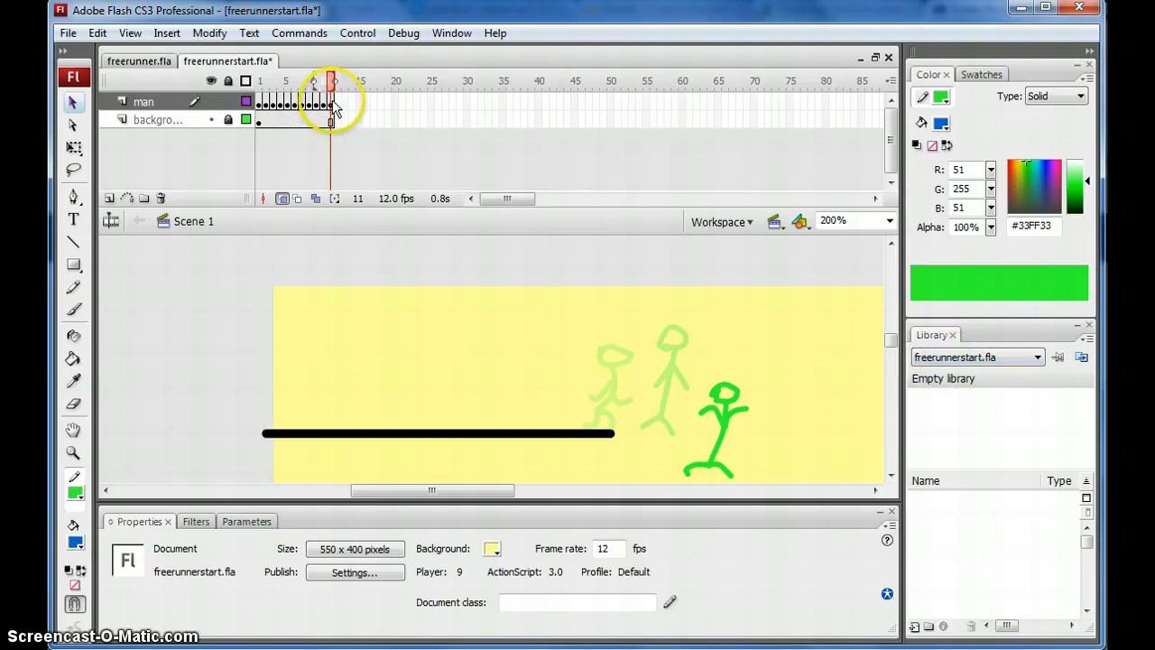
{"action": "left_click", "coordinate": [260, 80]}
{"action": "left_click_drag", "start_coordinate": [261, 80], "coordinate": [335, 82]}
{"action": "left_click_drag", "start_coordinate": [266, 83], "coordinate": [330, 81]}
{"action": "left_click", "coordinate": [285, 200]}
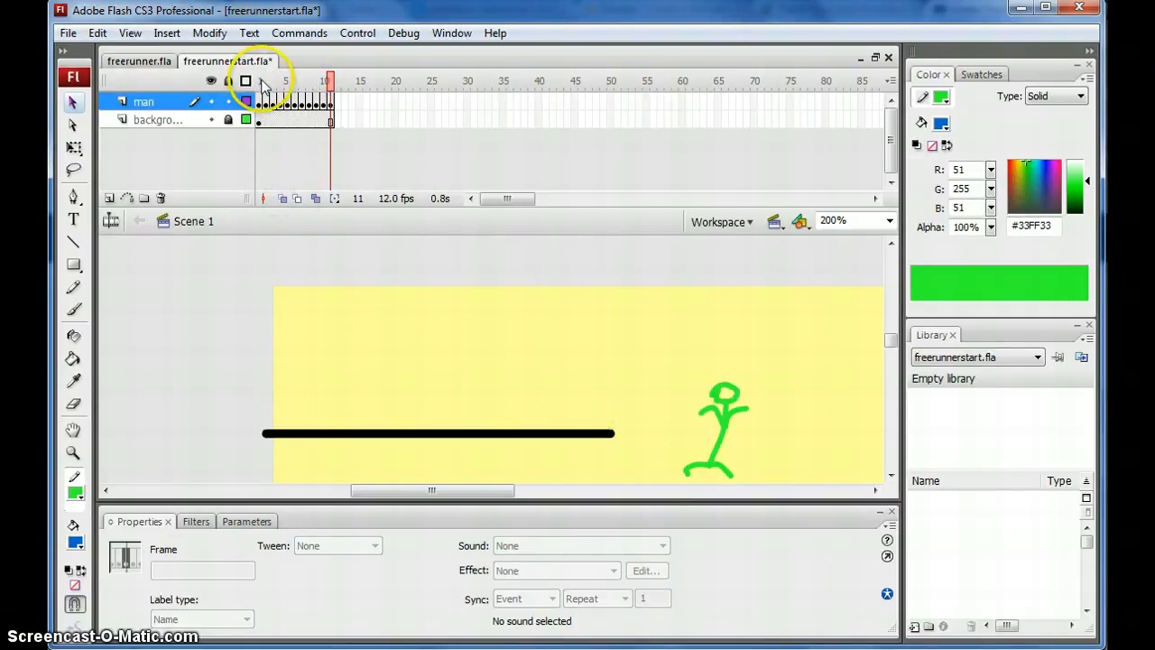
- Preview the animation without onion skins by scrubbing and playing it from frame 1, and run it as a test movie
{"action": "left_click", "coordinate": [259, 80]}
{"action": "left_click_drag", "start_coordinate": [258, 80], "coordinate": [321, 93]}
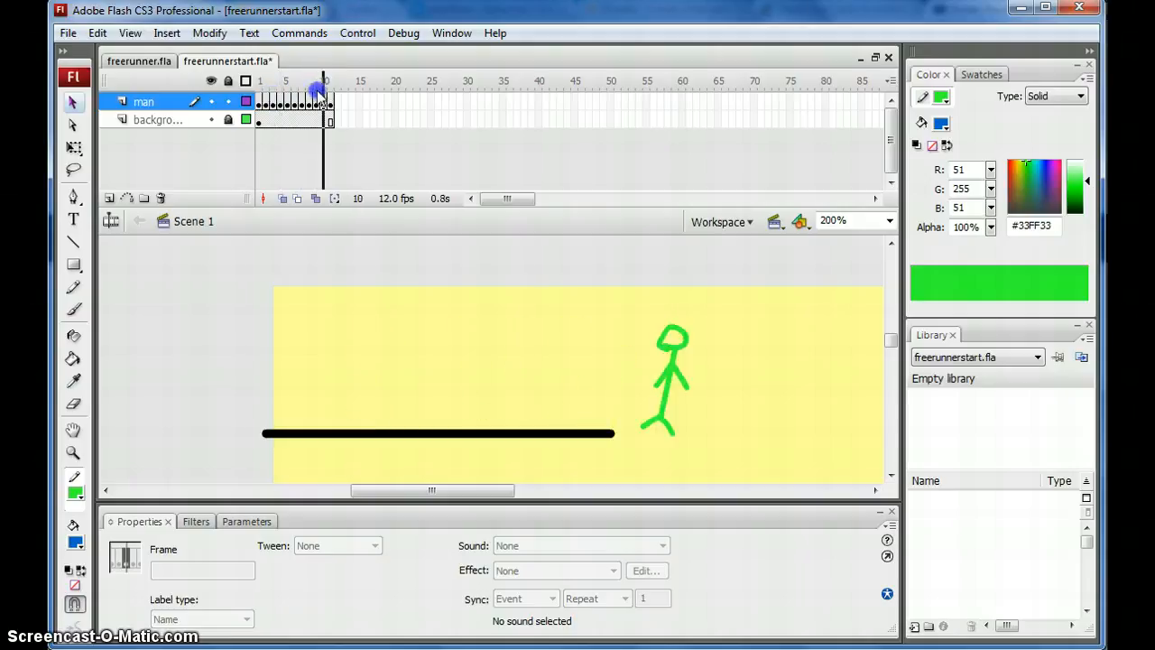
{"action": "left_click", "coordinate": [259, 81]}
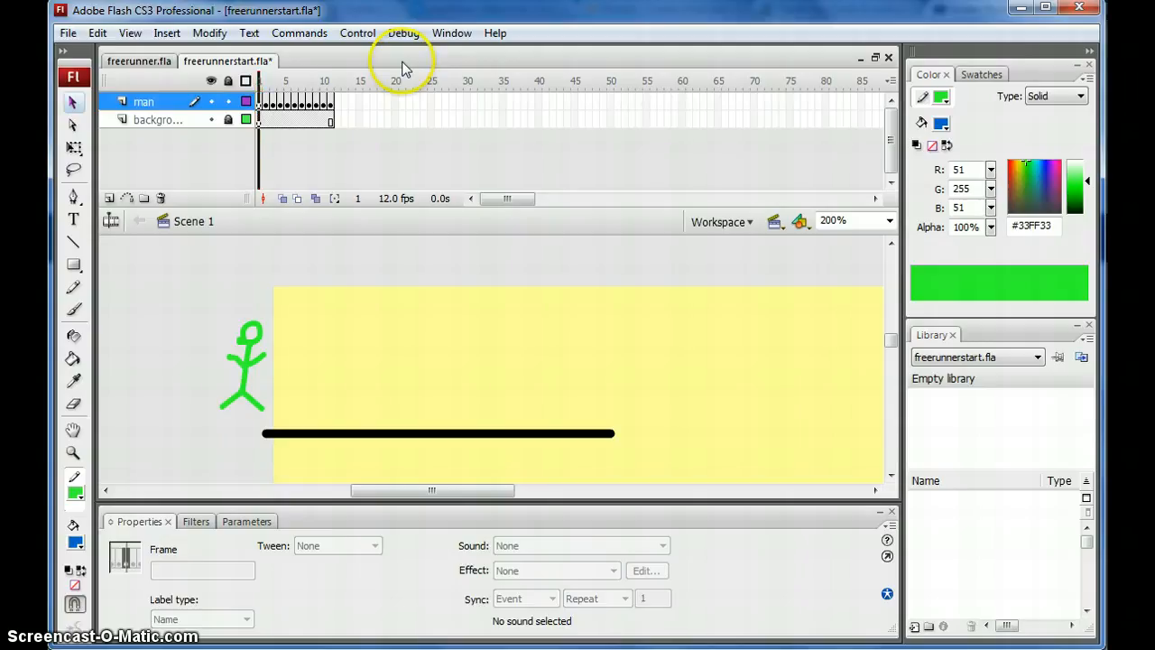
{"action": "key", "text": "Return"}
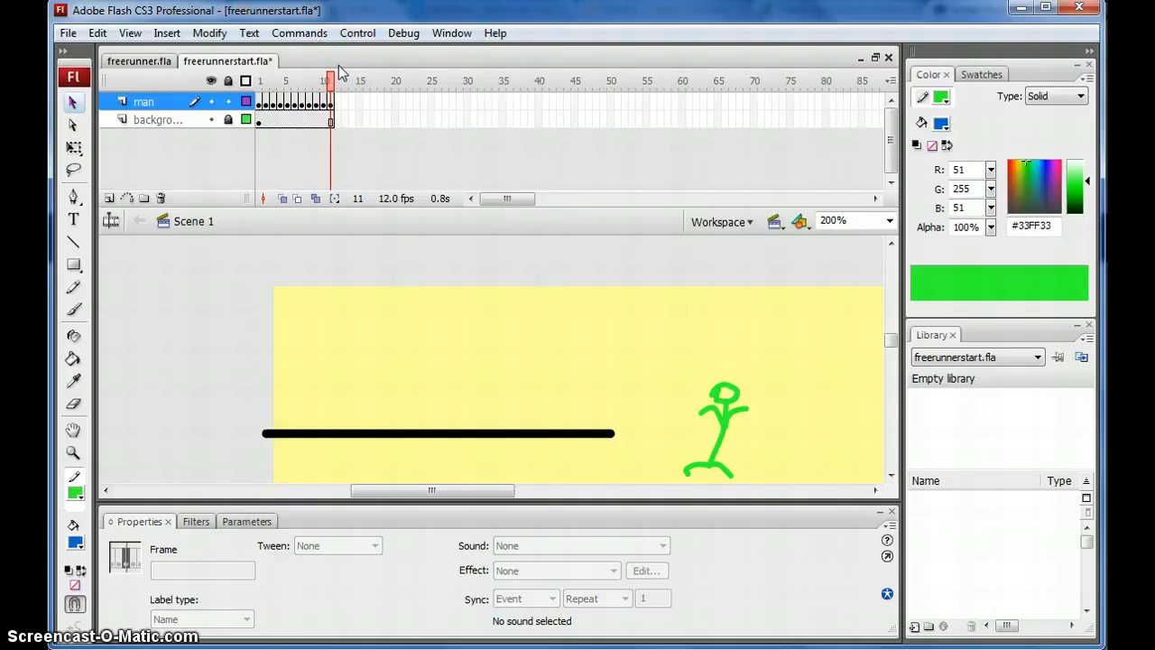
{"action": "key", "text": "ctrl+Return"}
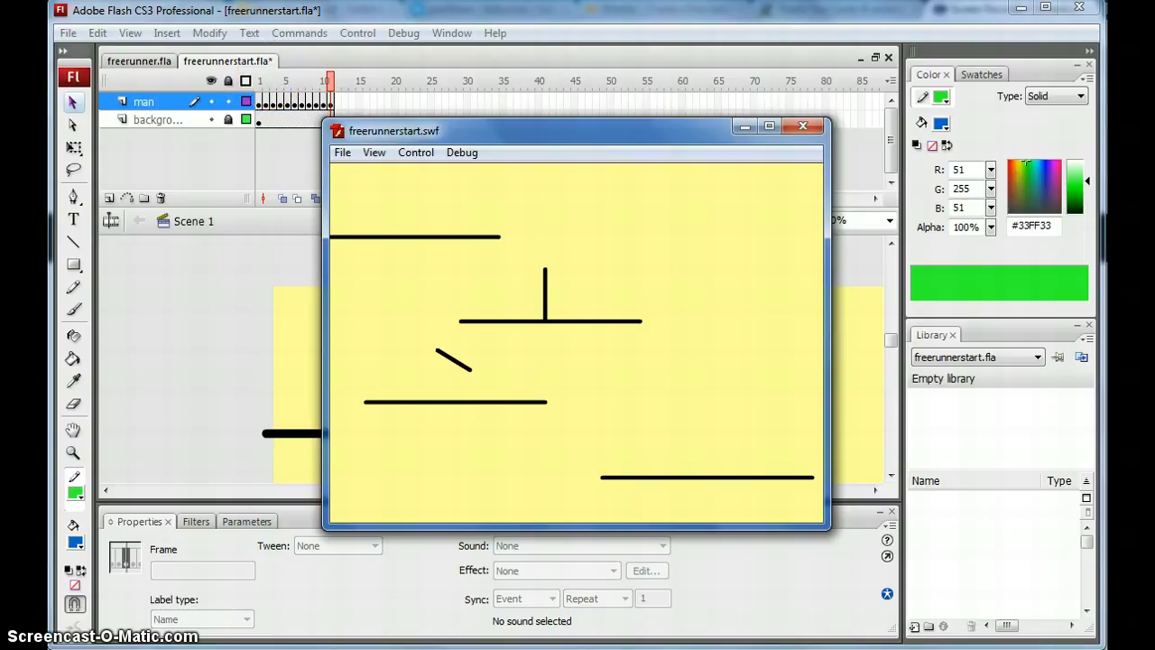
{"action": "left_click", "coordinate": [798, 125]}
- Insert a blank keyframe at frame 12, turn onion skinning back on, and draw the stick man falling right of the vertical post
{"action": "left_click_drag", "start_coordinate": [890, 340], "coordinate": [890, 352]}
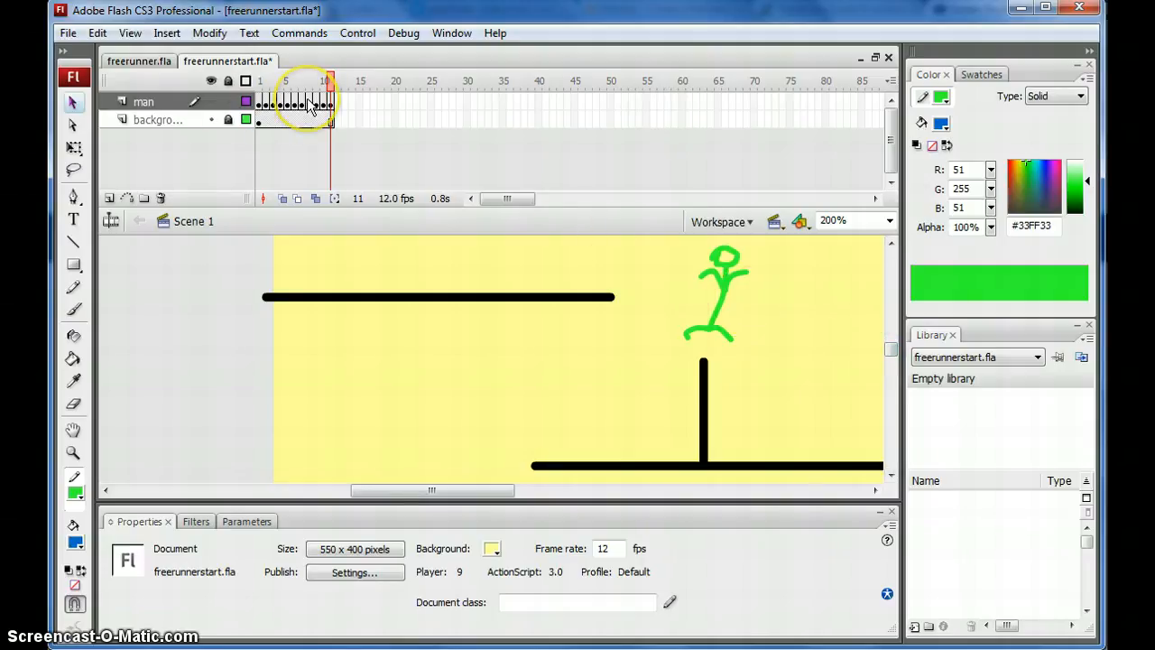
{"action": "key", "text": "F7"}
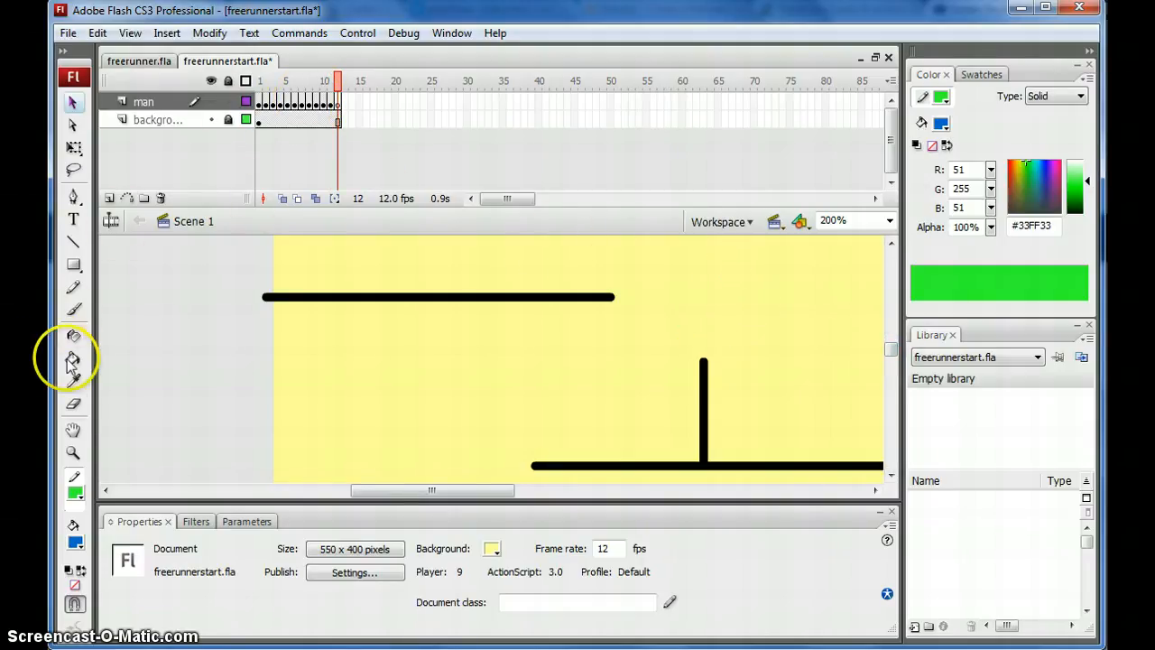
{"action": "left_click", "coordinate": [73, 287]}
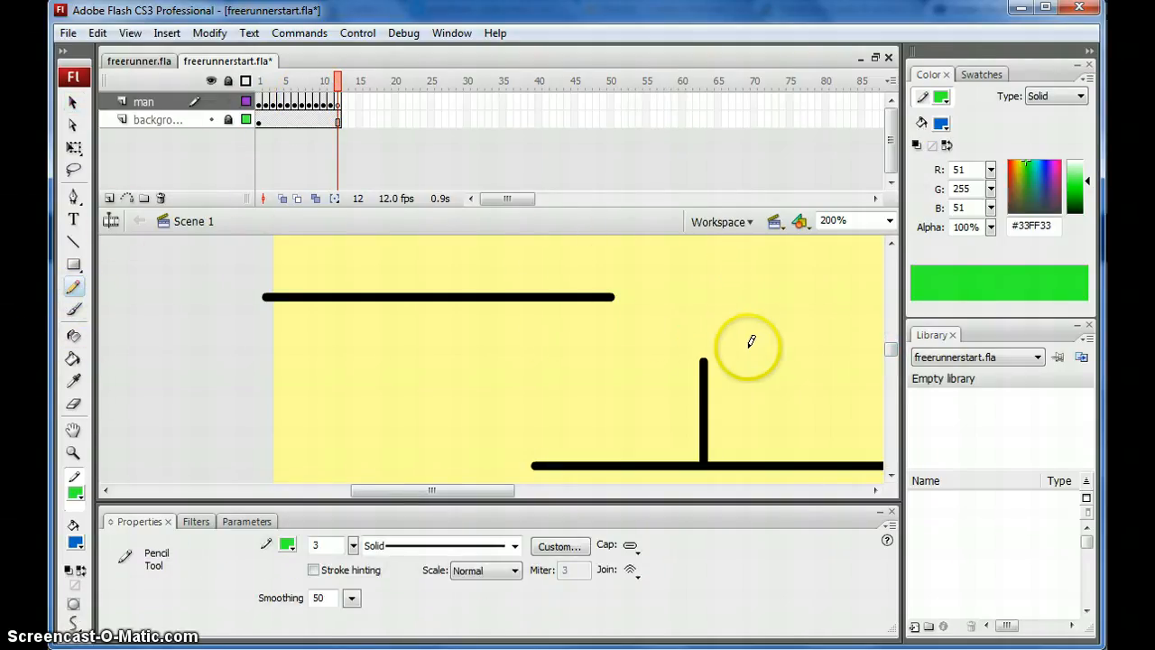
{"action": "left_click", "coordinate": [281, 198]}
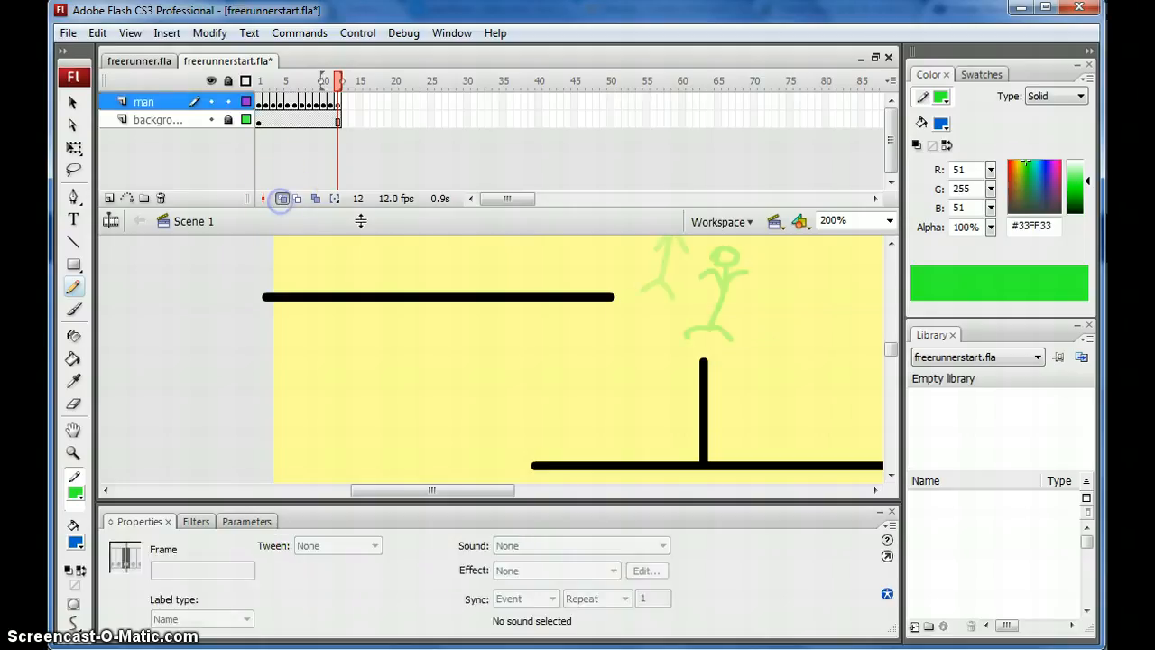
{"action": "left_click", "coordinate": [763, 280]}
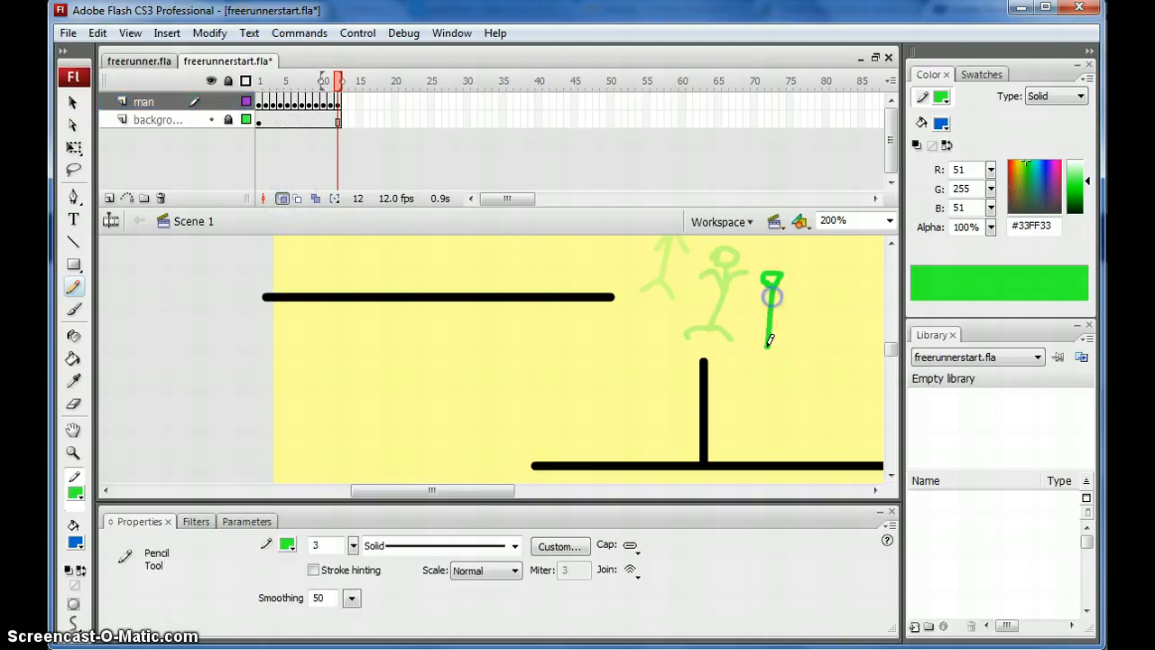
{"action": "left_click_drag", "start_coordinate": [767, 343], "coordinate": [747, 339]}
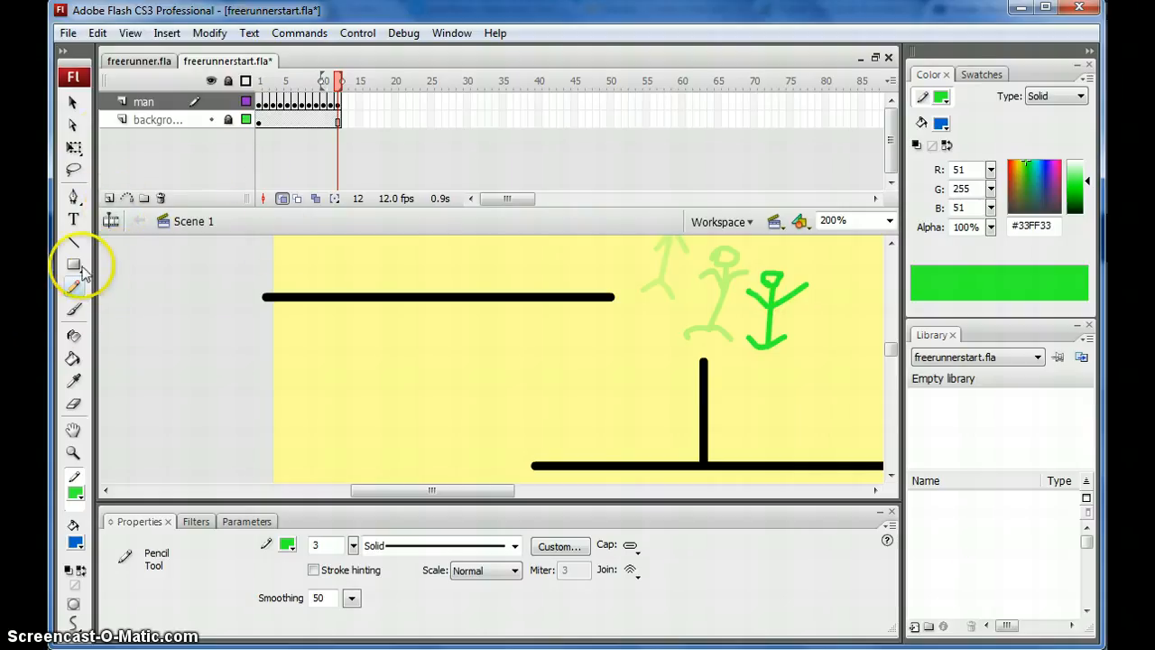
{"action": "left_click", "coordinate": [73, 101]}
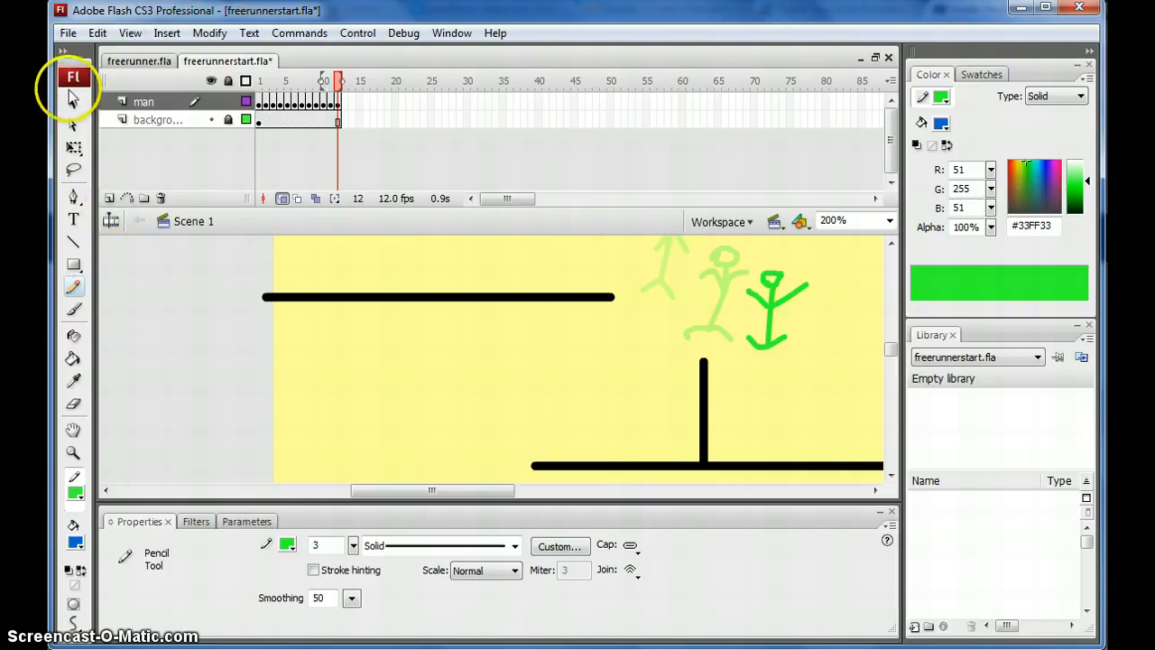
- Curve the raised arm and the foot of the falling man in frame 12 with the Selection tool
{"action": "left_click", "coordinate": [788, 295]}
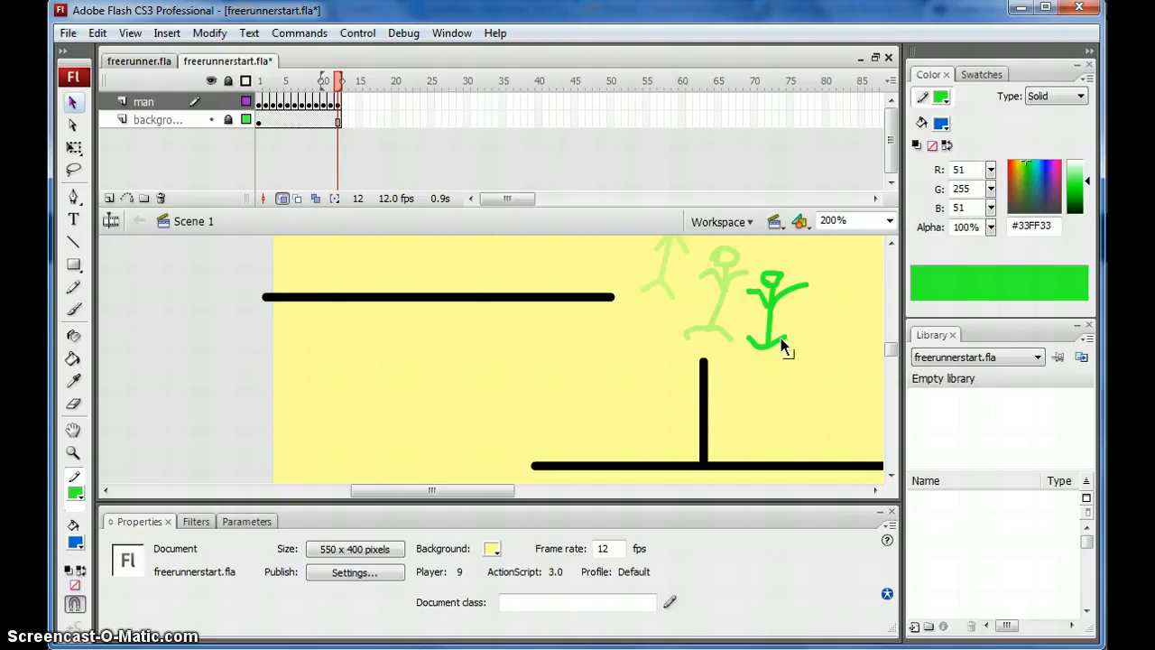
{"action": "left_click", "coordinate": [822, 322]}
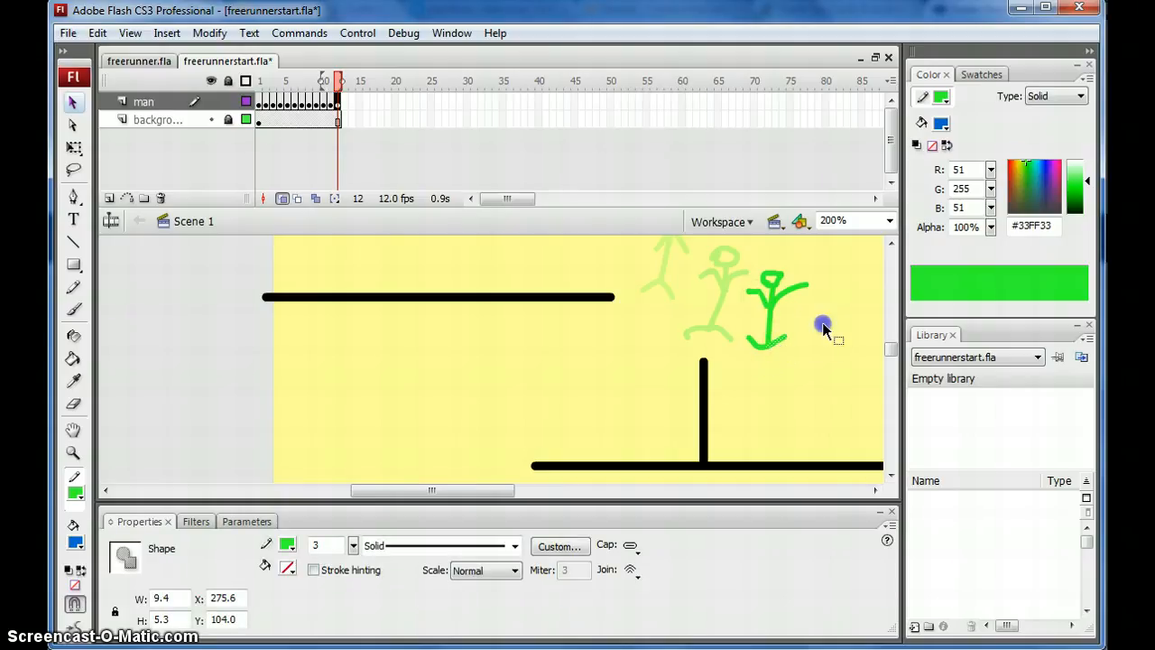
{"action": "left_click", "coordinate": [776, 338]}
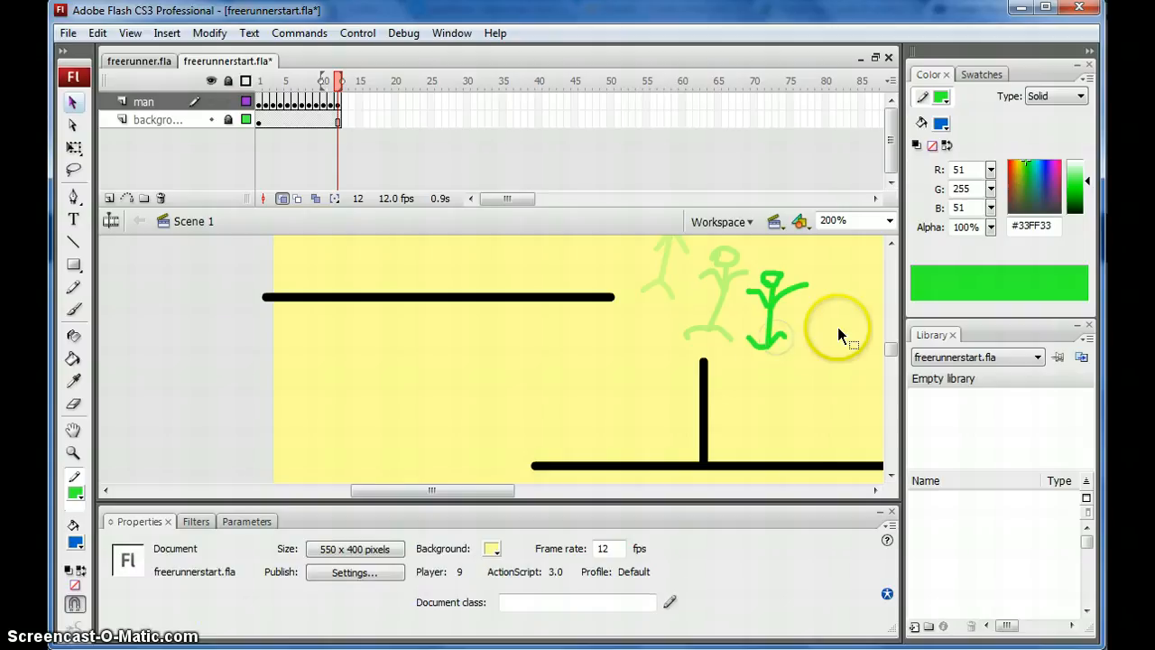
- Insert a blank keyframe at frame 13 and pencil the stick man falling lower and further right, with both arms raised
{"action": "key", "text": "F7"}
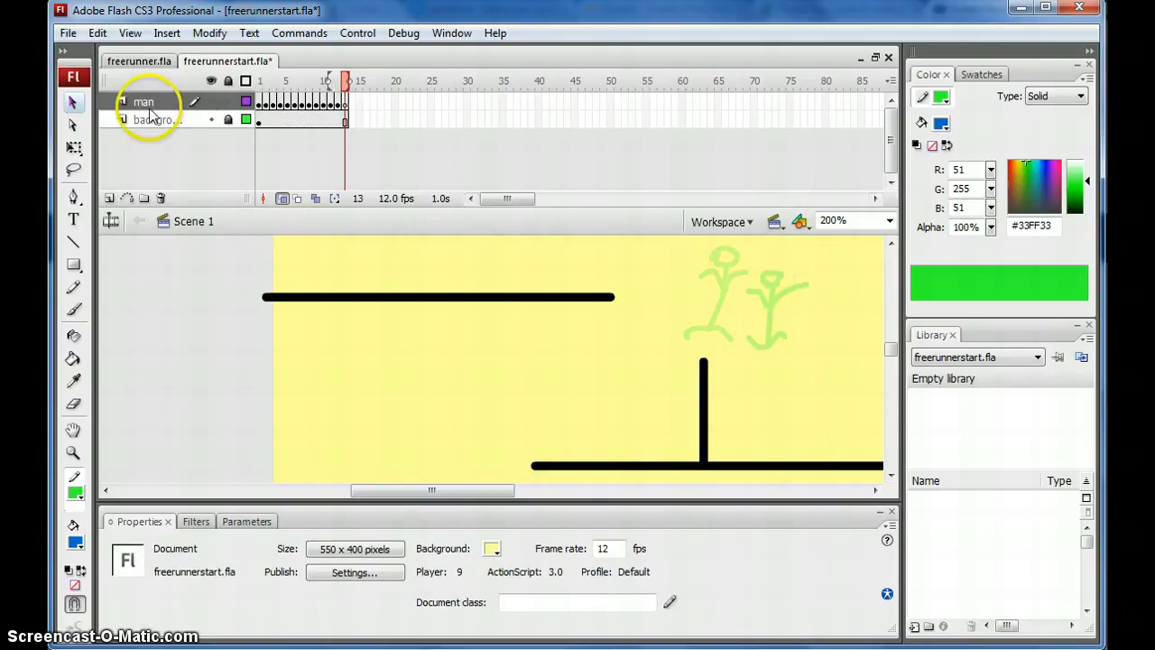
{"action": "left_click", "coordinate": [73, 287]}
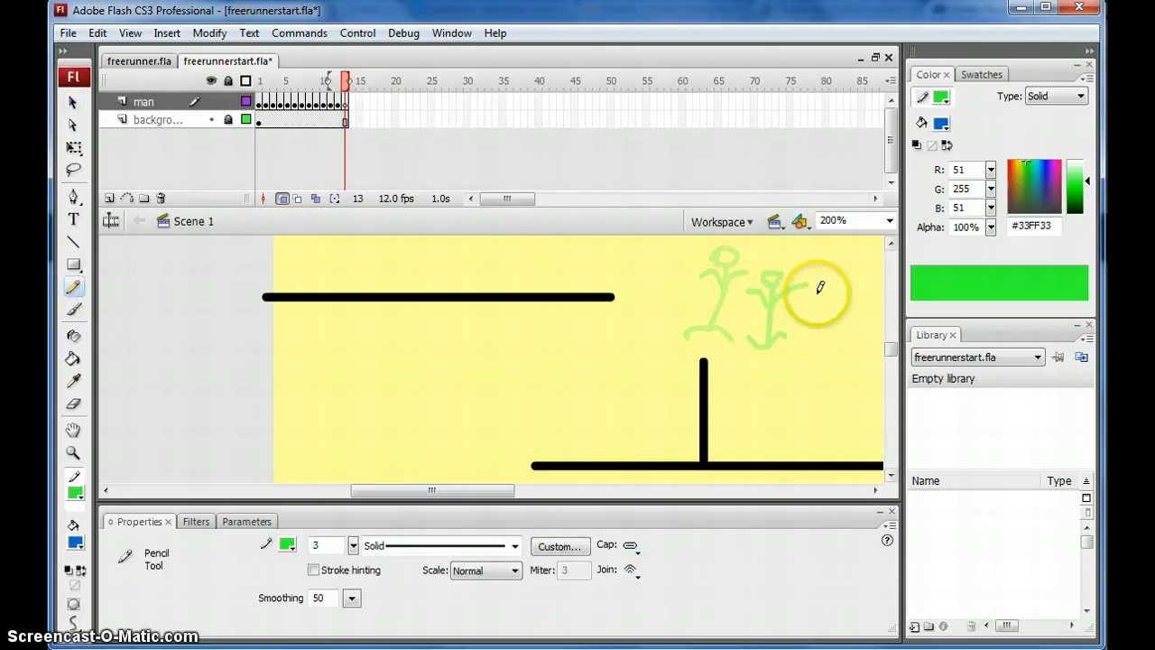
{"action": "left_click_drag", "start_coordinate": [807, 293], "coordinate": [809, 294]}
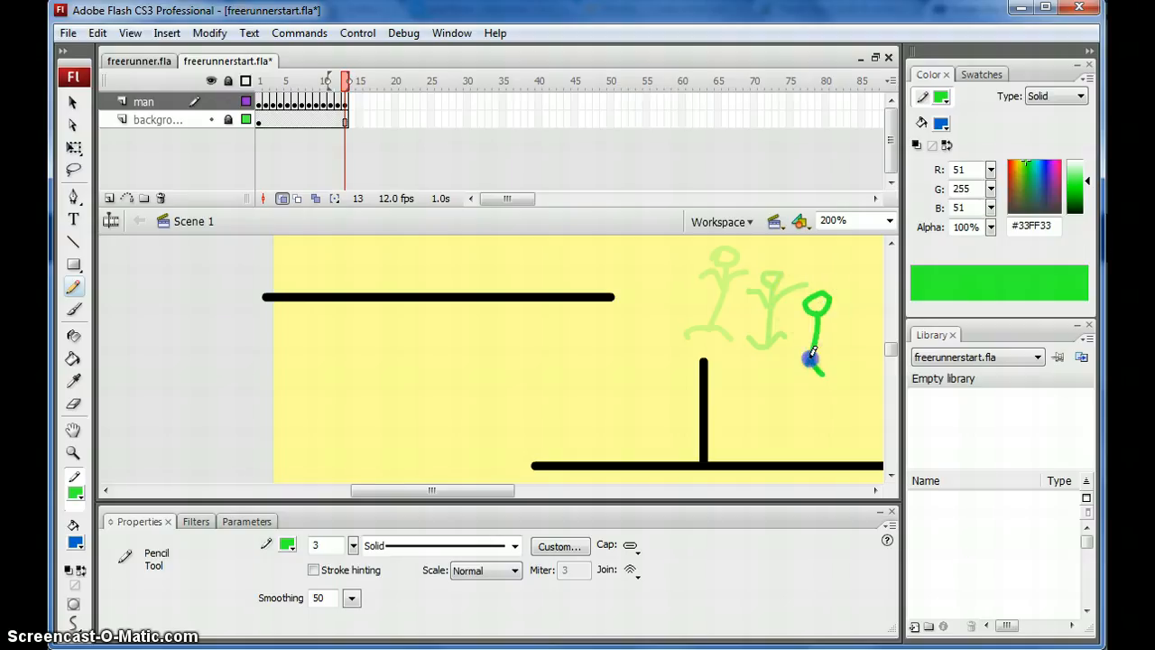
{"action": "left_click_drag", "start_coordinate": [819, 330], "coordinate": [821, 329]}
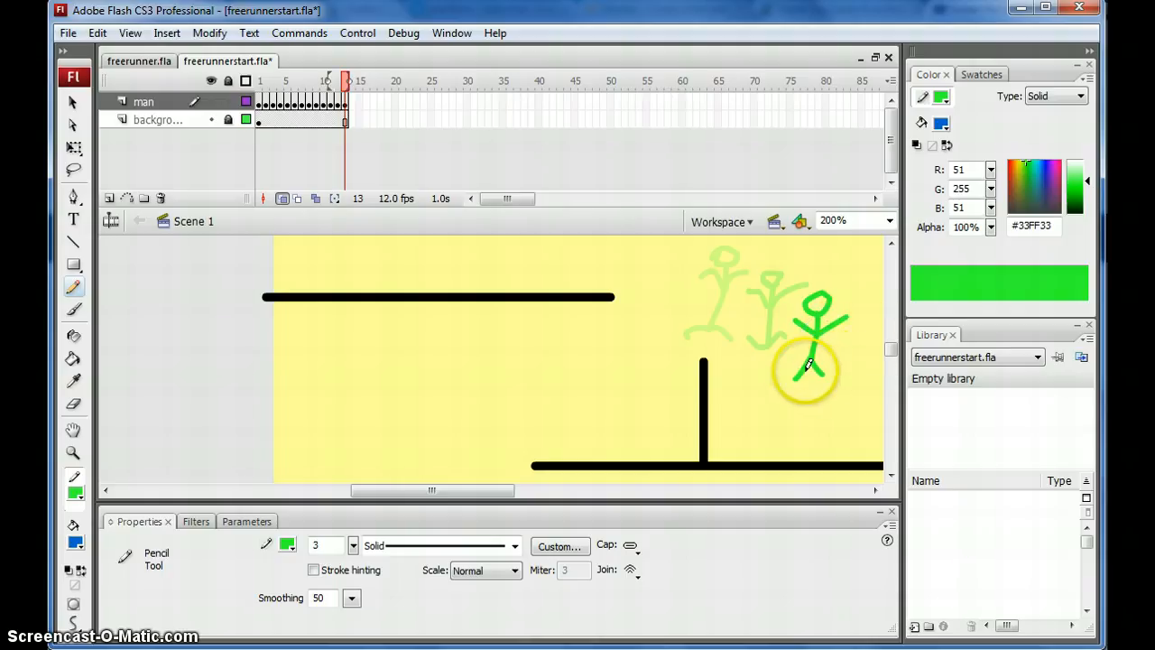
- Bend both legs of the frame 13 man outward into curves with the Selection tool
{"action": "left_click", "coordinate": [73, 102]}
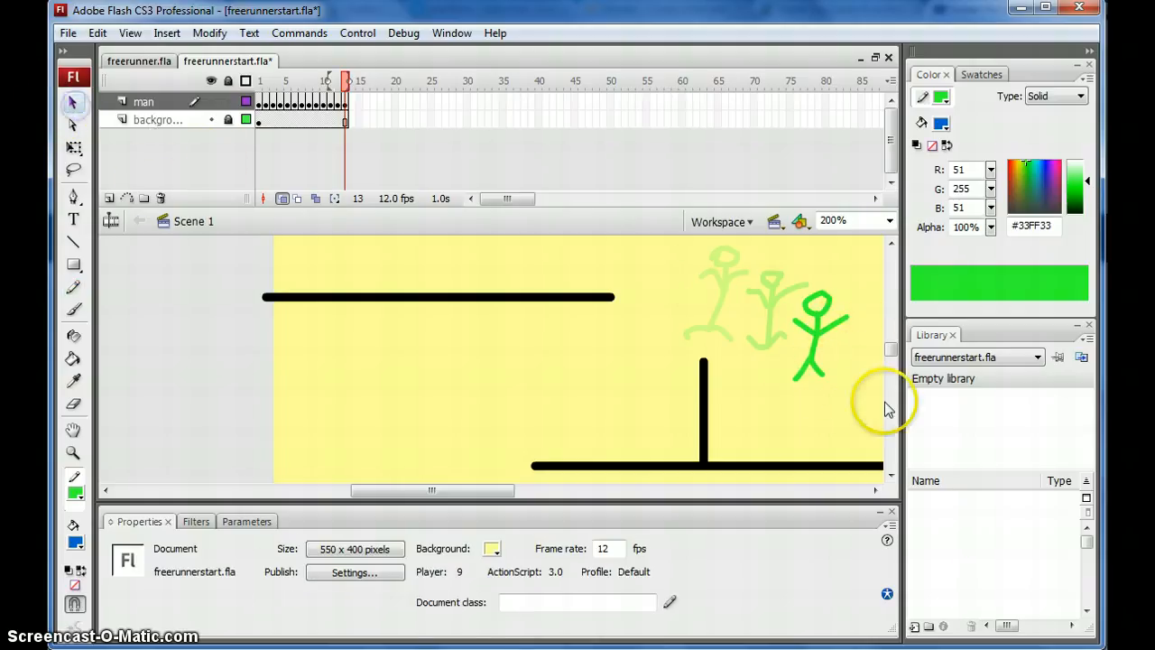
{"action": "left_click", "coordinate": [820, 375]}
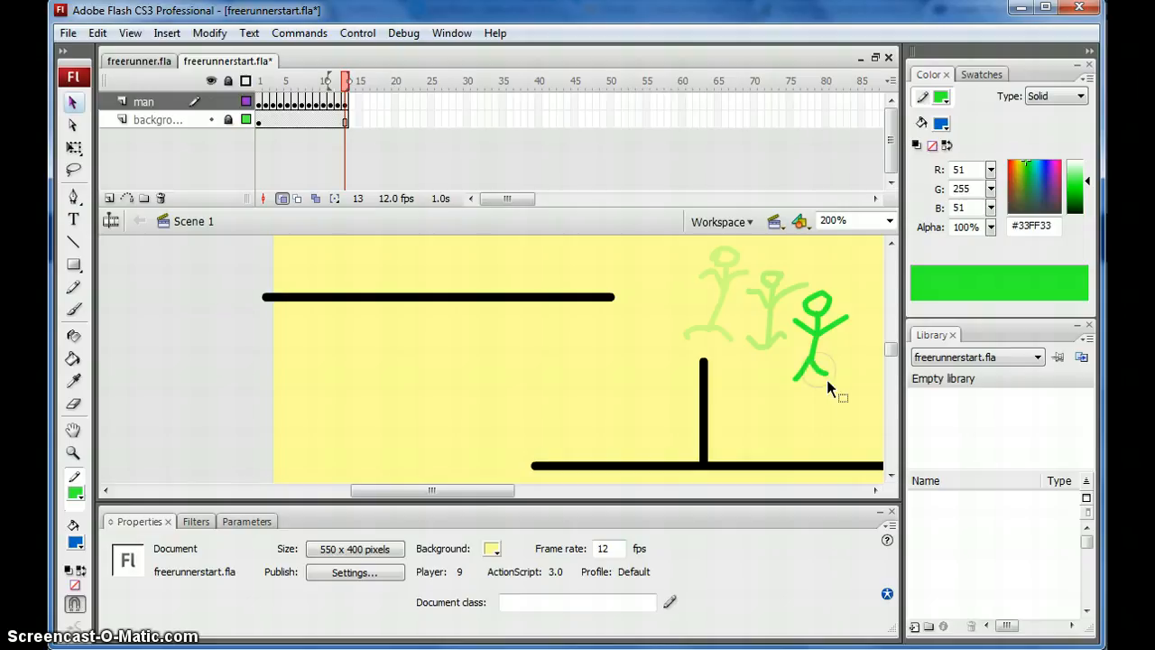
{"action": "left_click", "coordinate": [827, 374]}
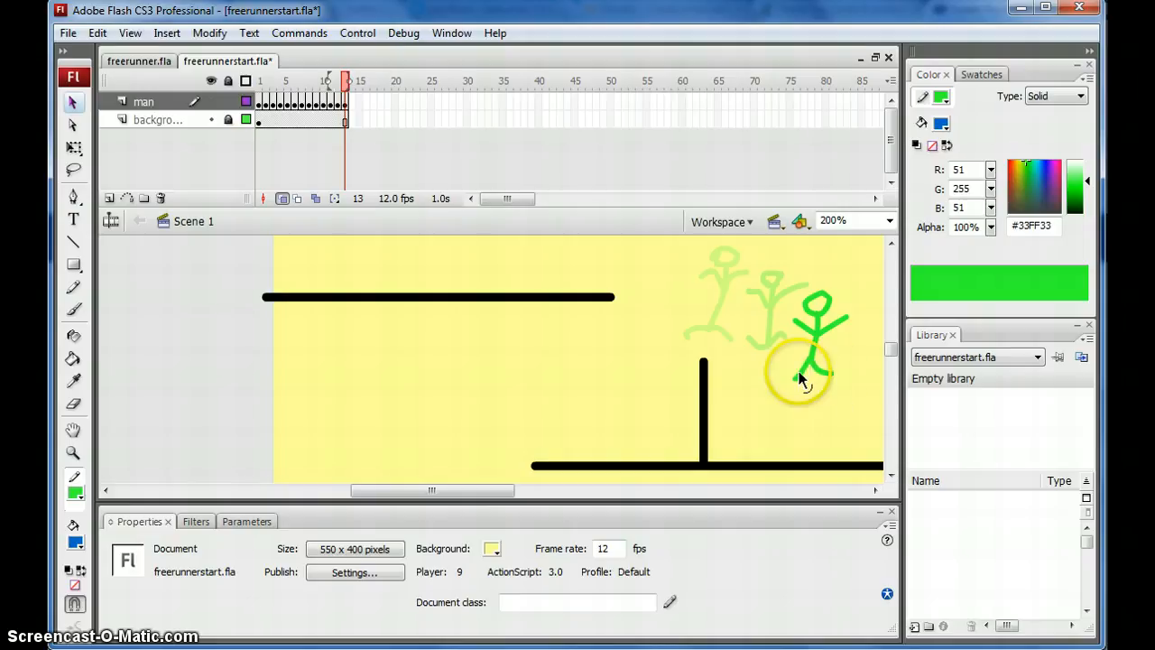
{"action": "left_click", "coordinate": [796, 380]}
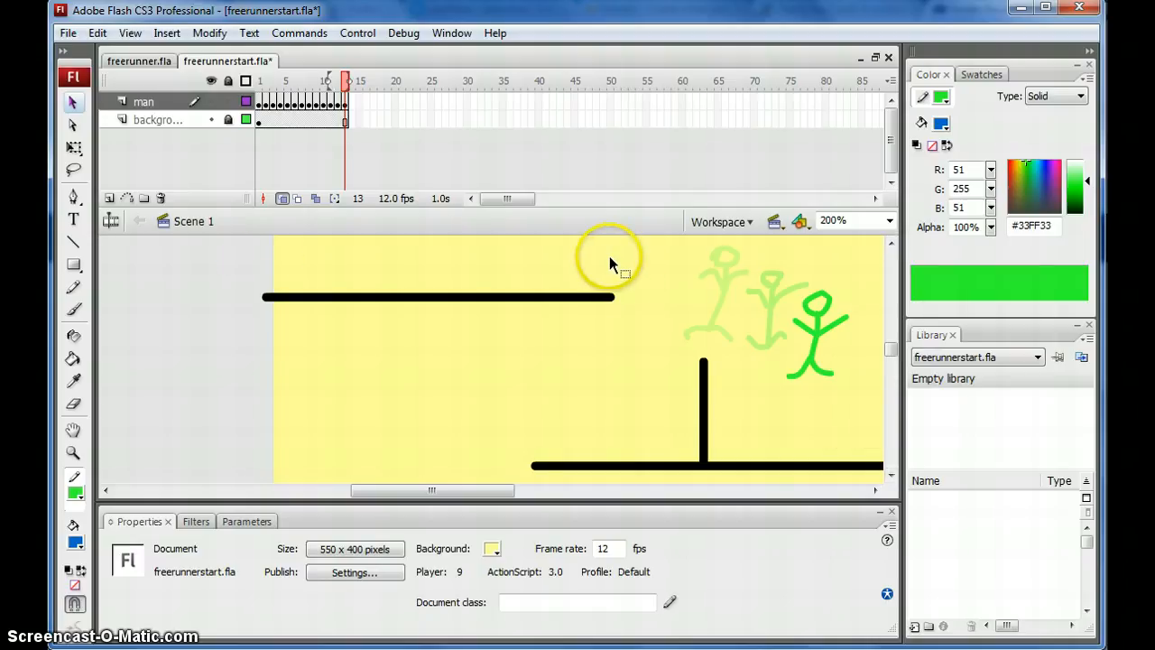
- Play the 13-frame animation, run it as a test movie, and close the preview
{"action": "key", "text": "Return"}
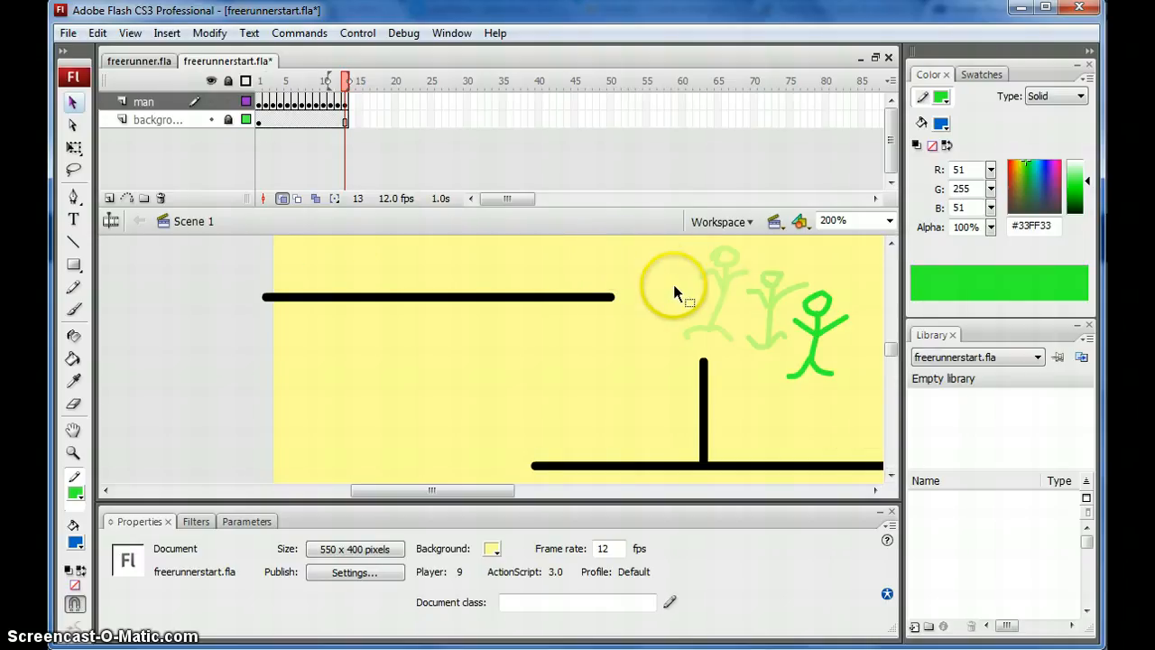
{"action": "key", "text": "ctrl+Return"}
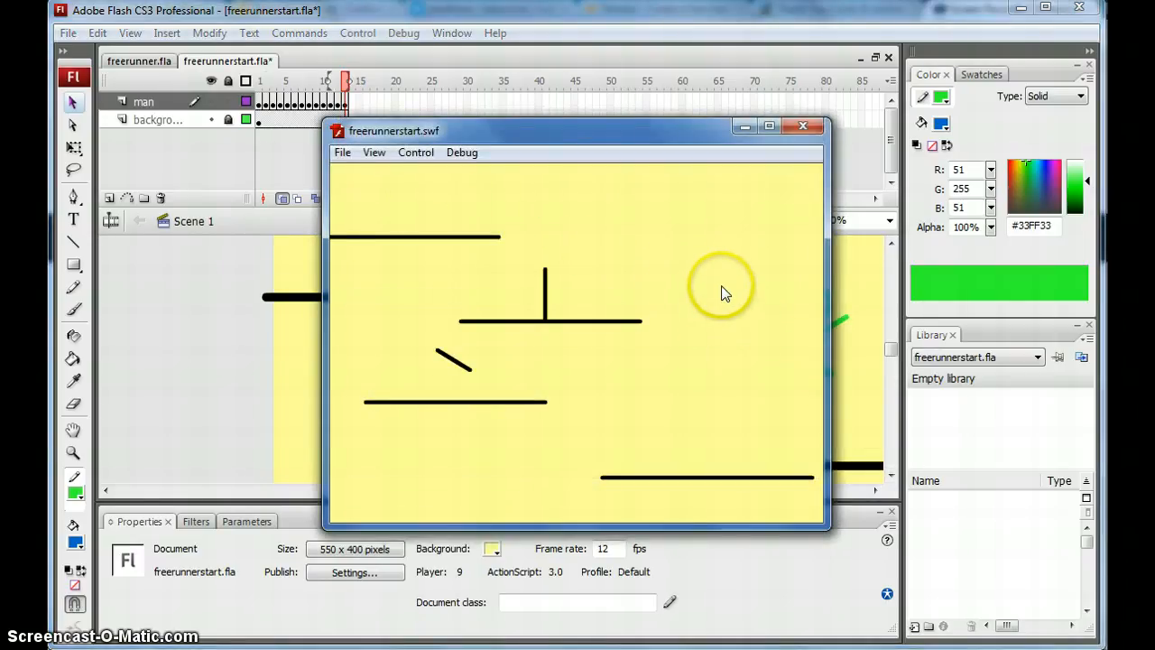
{"action": "left_click", "coordinate": [802, 126]}
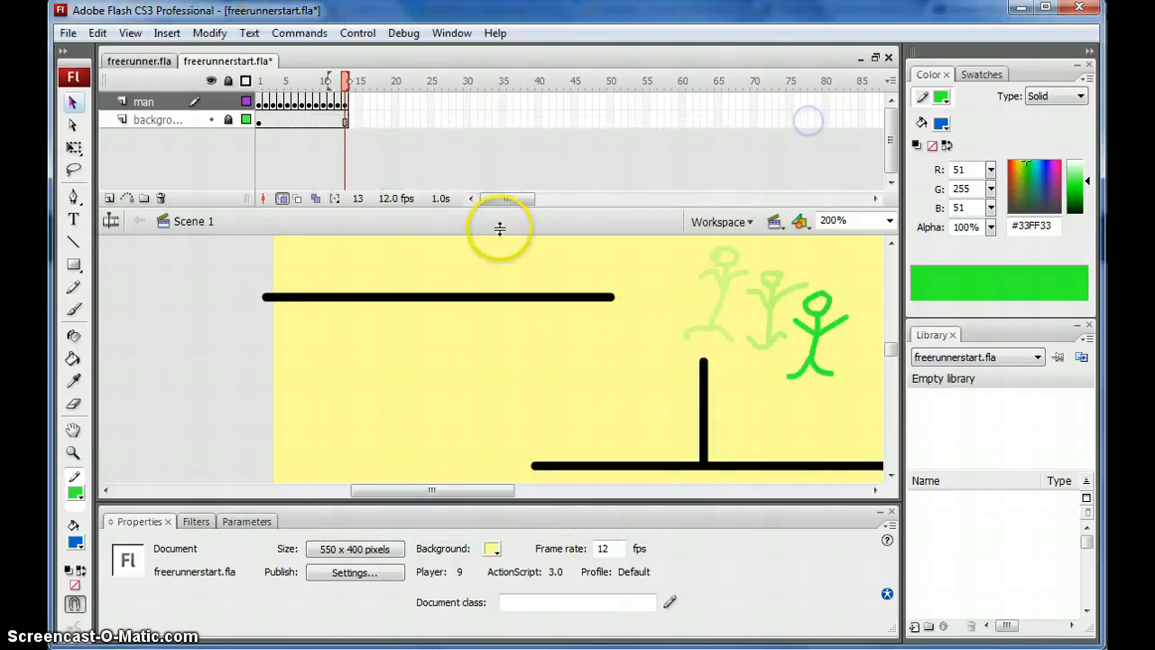
- Review the finished animation in freerunner.fla by scrubbing frames 1 to 36 and running it as a test movie
{"action": "left_click", "coordinate": [140, 61]}
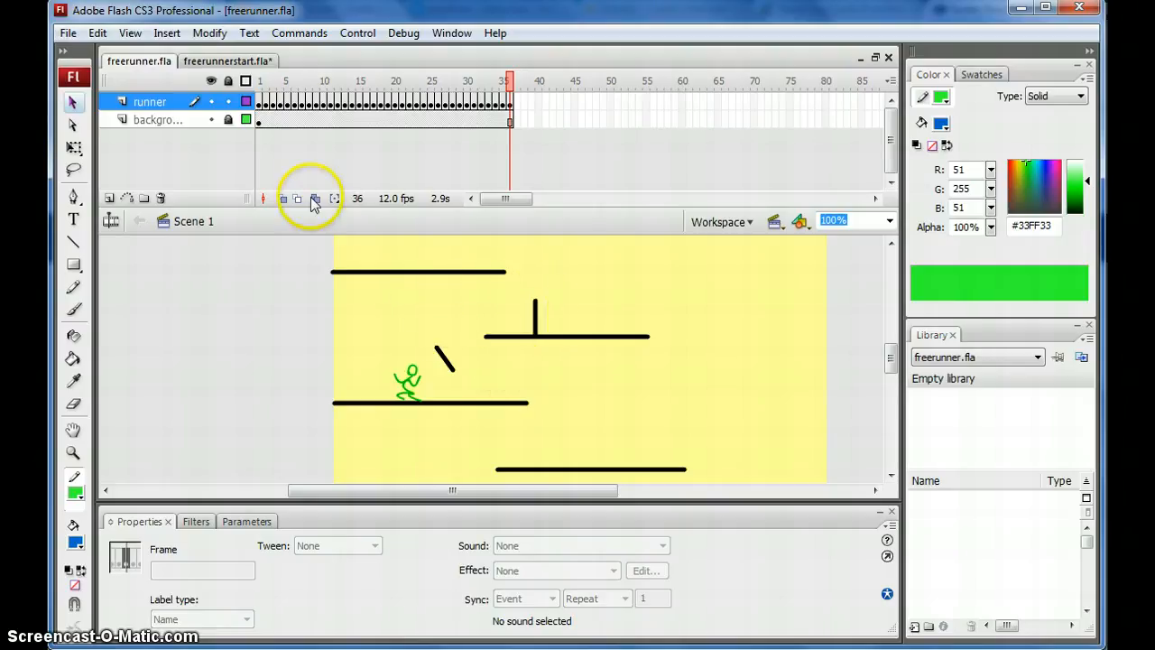
{"action": "left_click", "coordinate": [259, 81]}
{"action": "left_click_drag", "start_coordinate": [260, 80], "coordinate": [273, 79]}
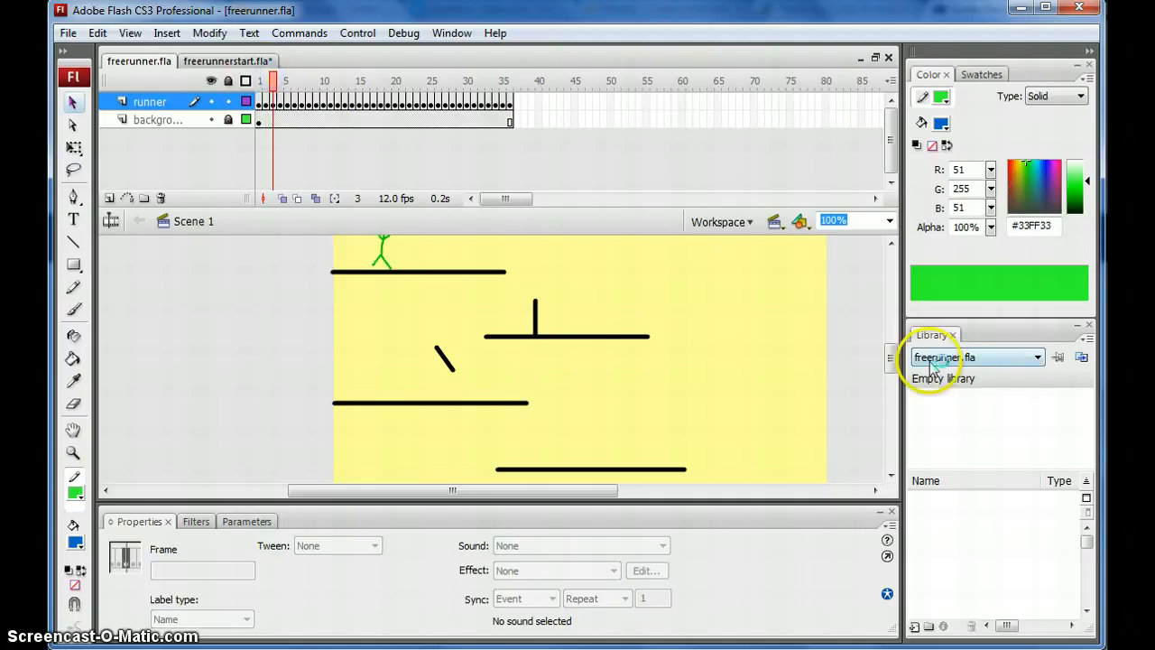
{"action": "left_click", "coordinate": [889, 359]}
{"action": "left_click_drag", "start_coordinate": [888, 359], "coordinate": [890, 346]}
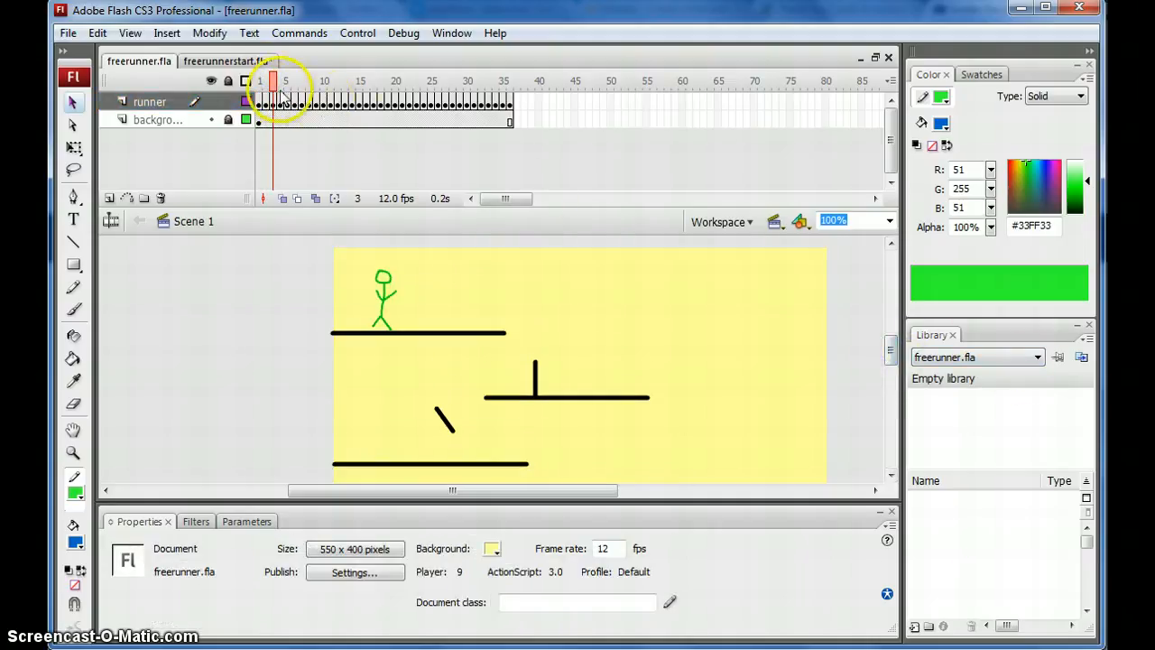
{"action": "left_click_drag", "start_coordinate": [260, 82], "coordinate": [529, 98]}
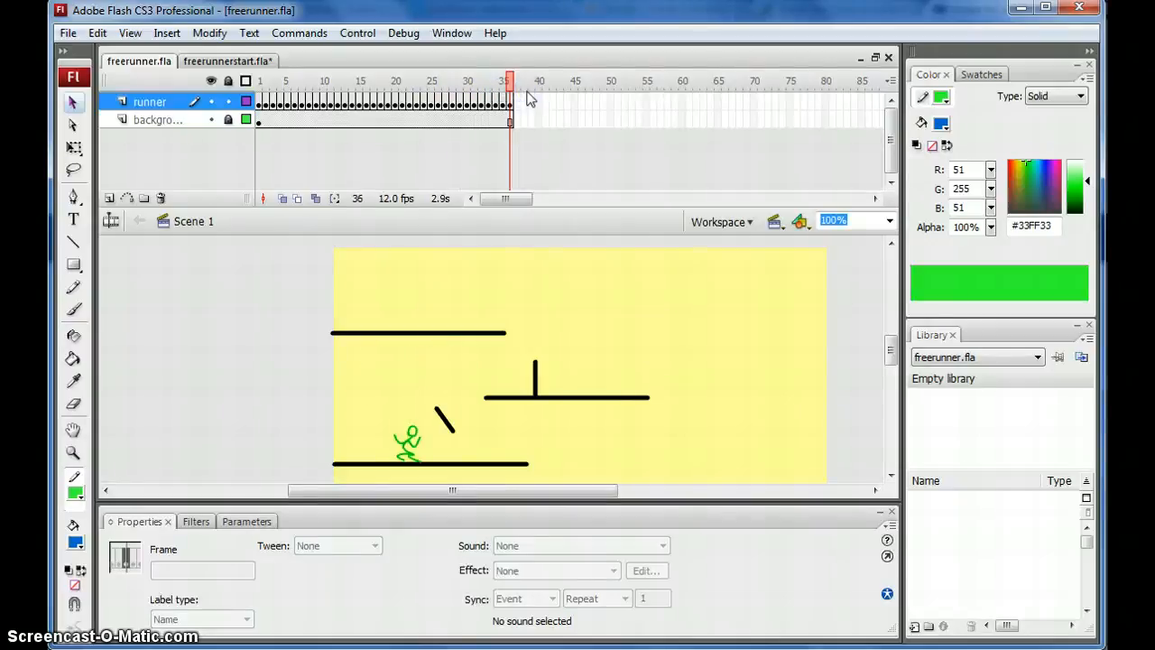
{"action": "key", "text": "ctrl+Return"}
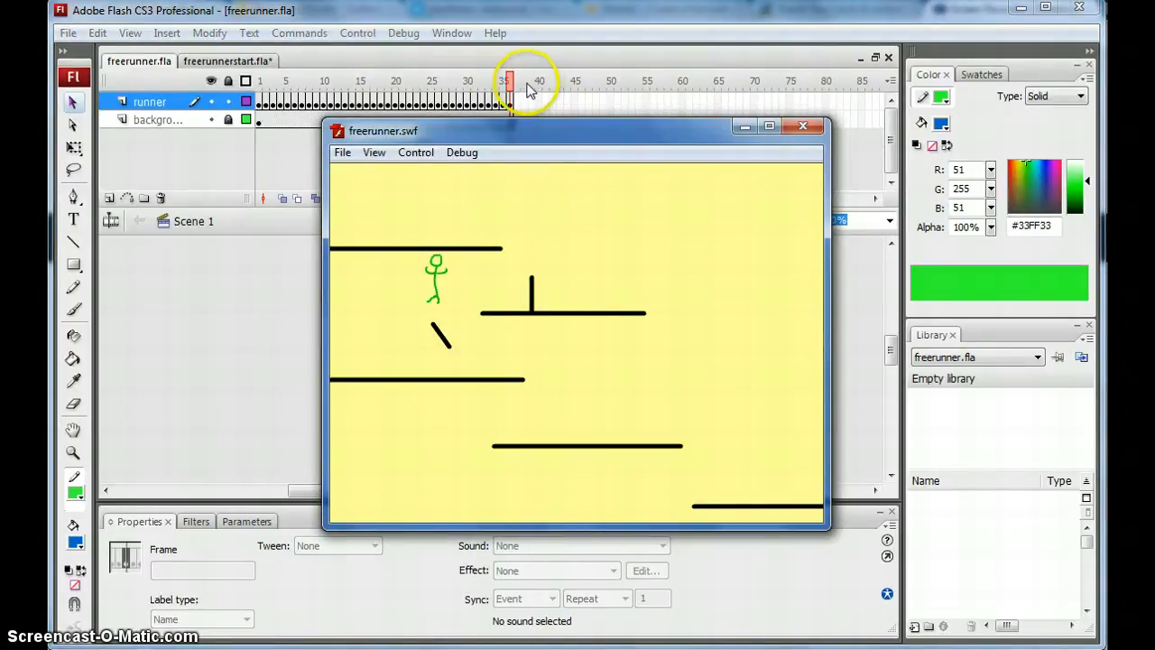
{"action": "left_click", "coordinate": [803, 126]}
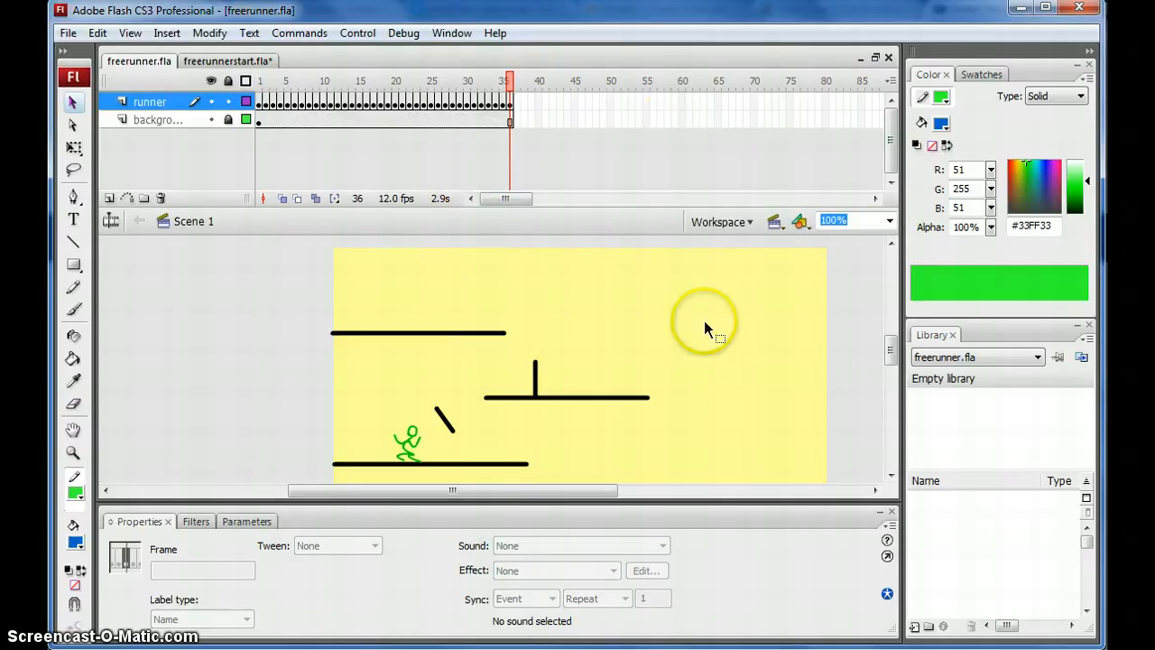